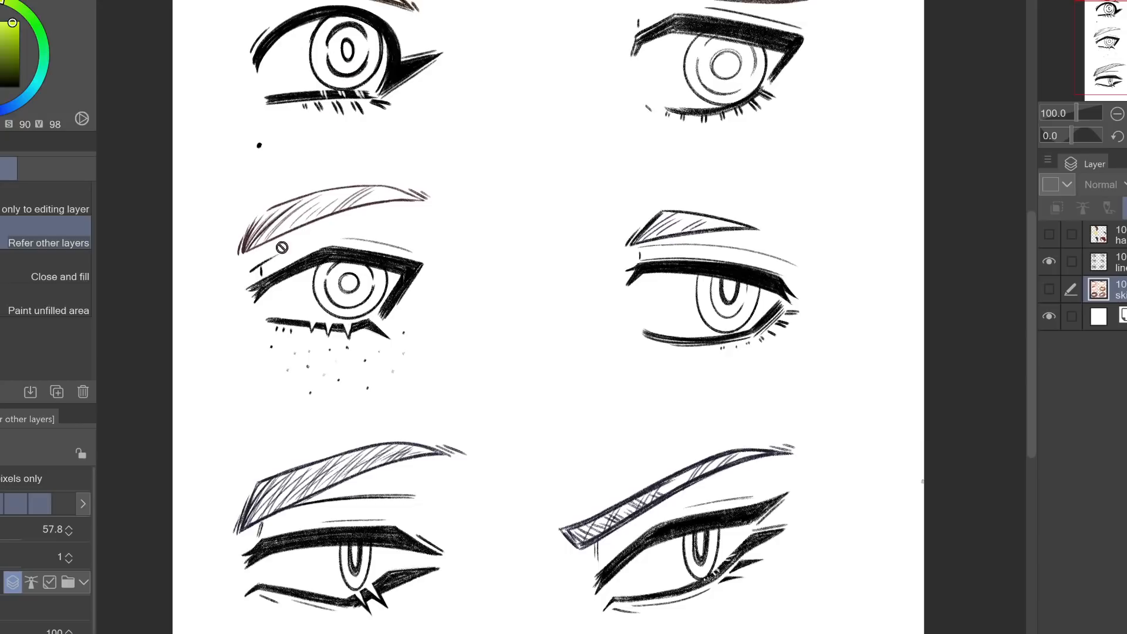
On a new layer below the line art, fill the upper-left eye's iris lime green and the middle-left eye's iris teal
{"action": "key", "text": "ctrl+shift+n"}
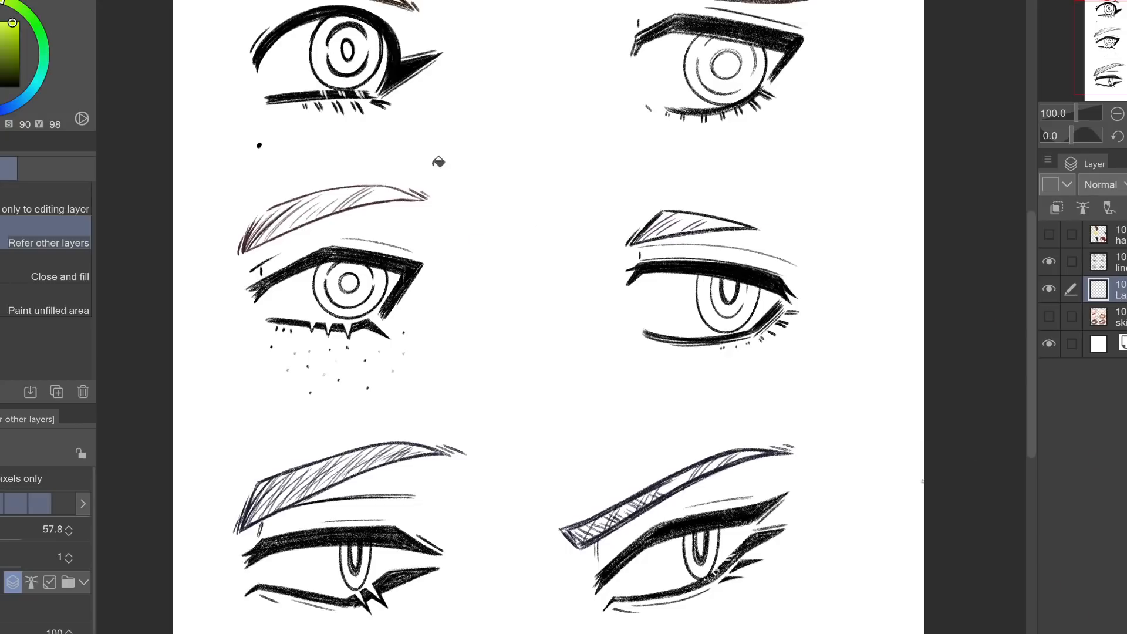
{"action": "left_click", "coordinate": [375, 36]}
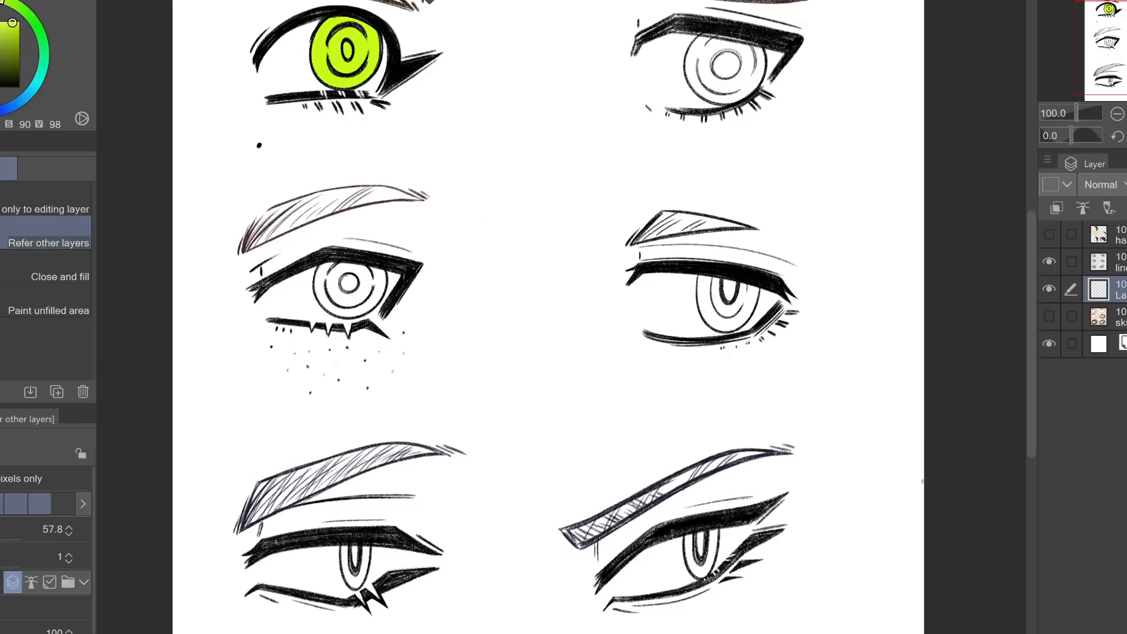
{"action": "left_click", "coordinate": [44, 67]}
{"action": "left_click_drag", "start_coordinate": [16, 27], "coordinate": [21, 30]}
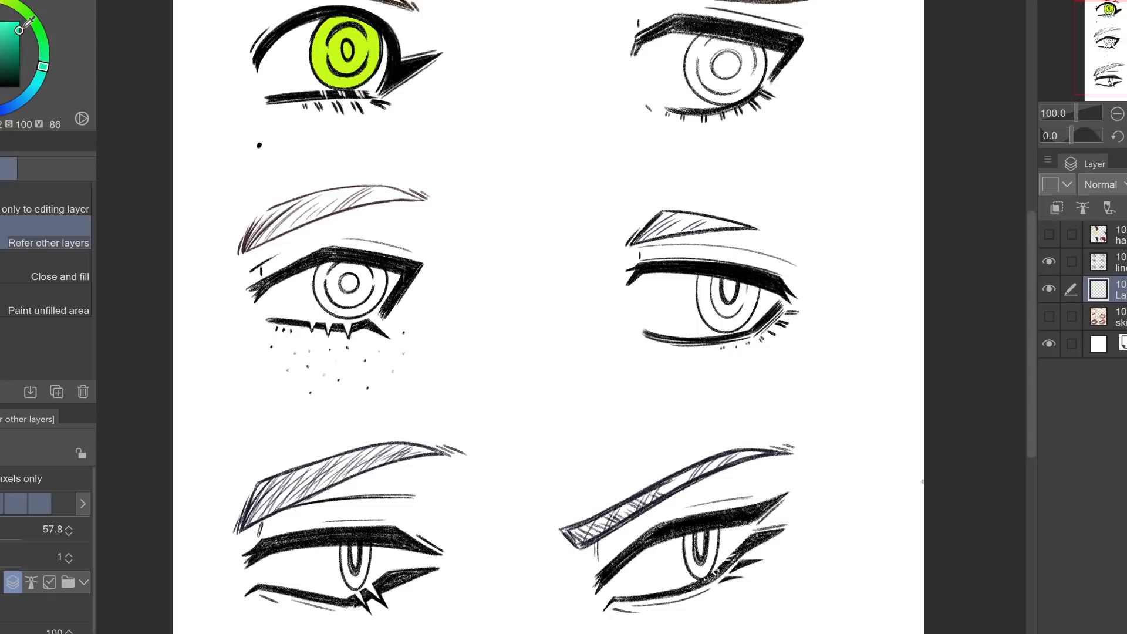
{"action": "left_click", "coordinate": [41, 75]}
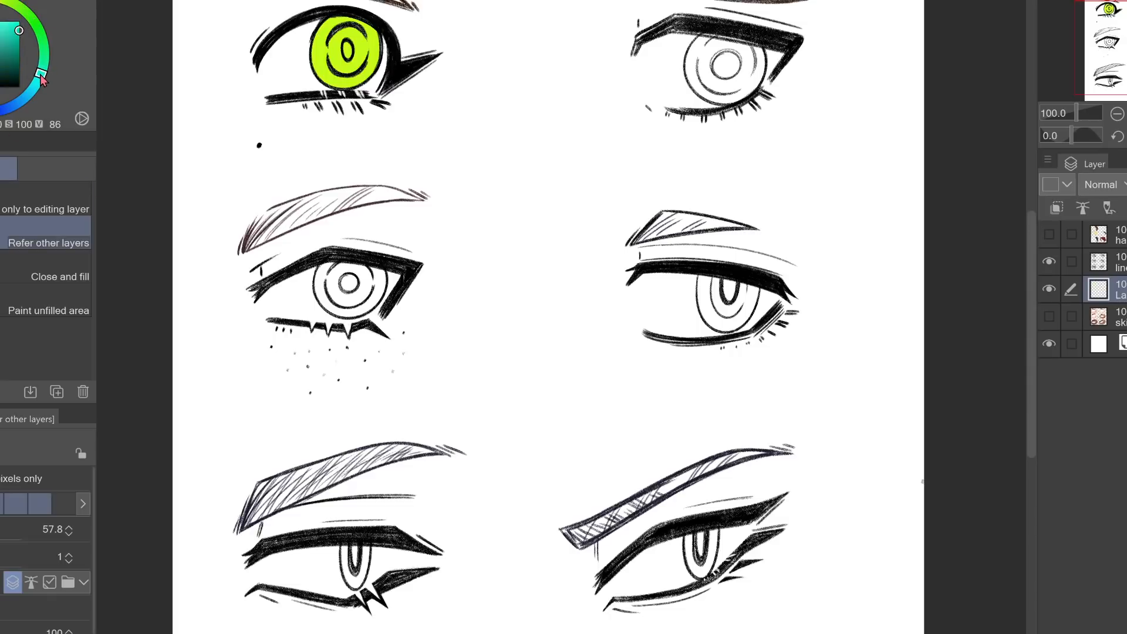
{"action": "left_click", "coordinate": [379, 284]}
{"action": "left_click", "coordinate": [355, 281]}
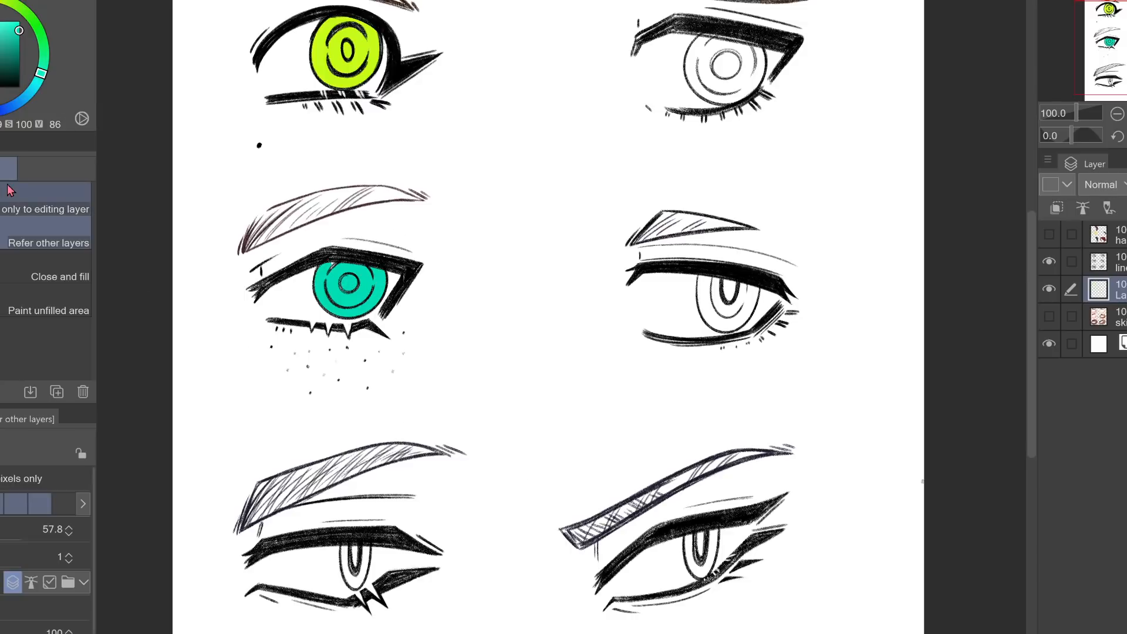
Fill the irises of both bottom-row eyes with bright yellow at saturation 100 and brightness 100
{"action": "key", "text": "p"}
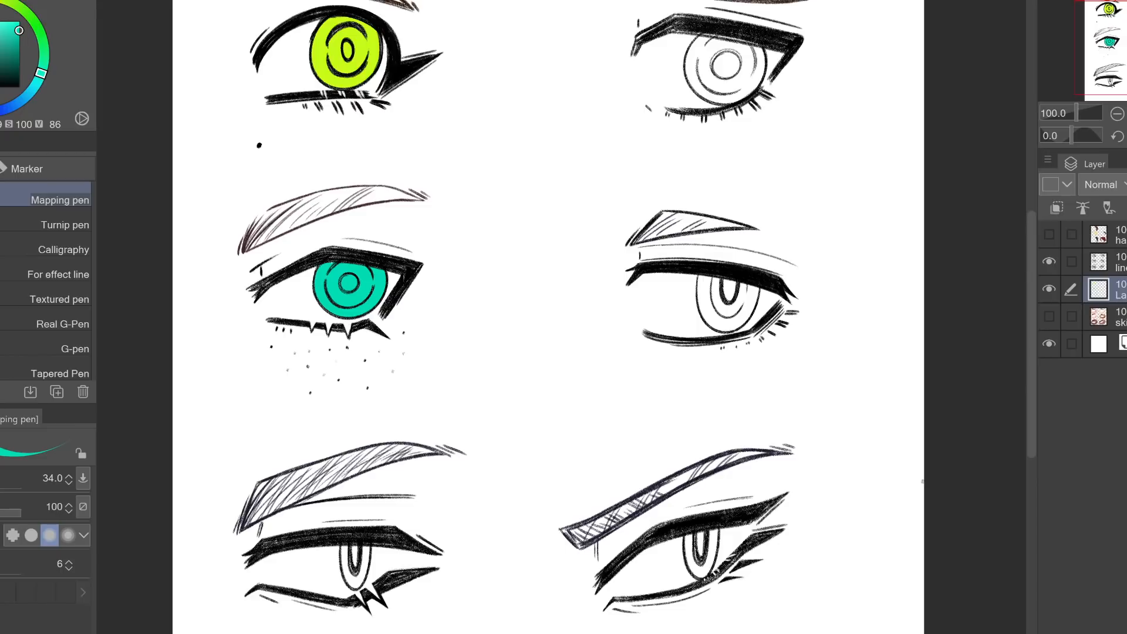
{"action": "key", "text": "g"}
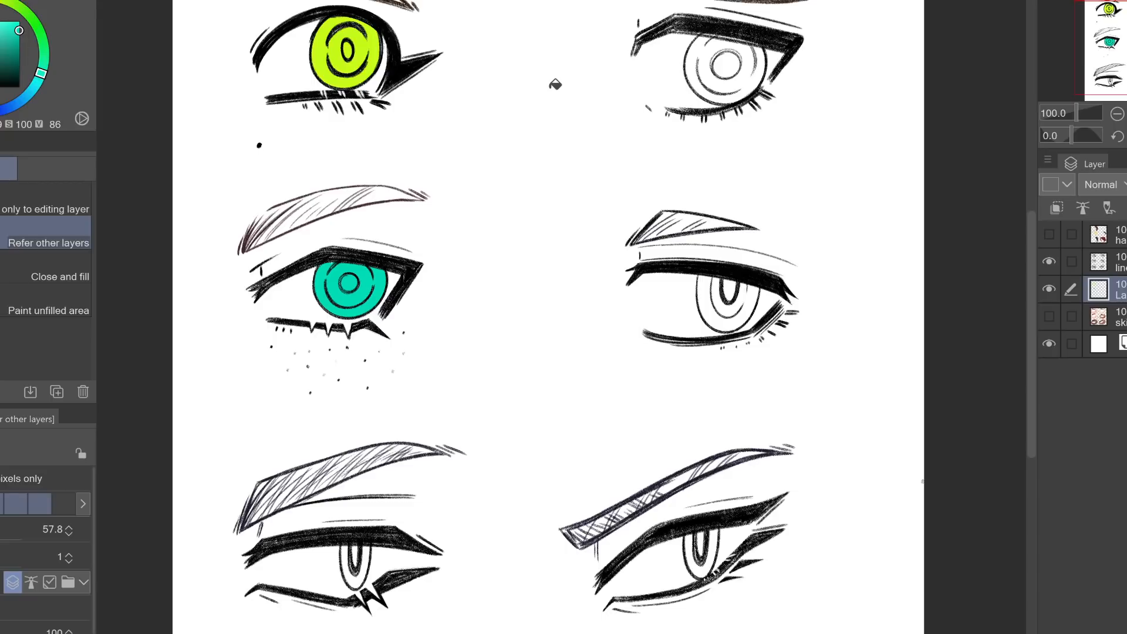
{"action": "left_click", "coordinate": [23, 7]}
{"action": "left_click", "coordinate": [19, 21]}
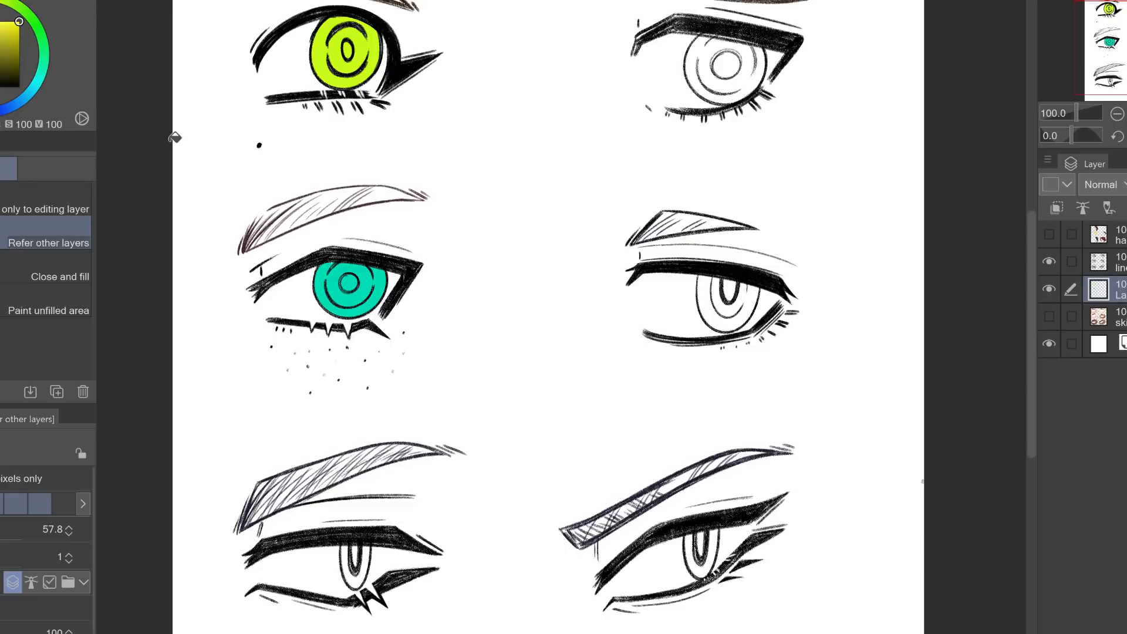
{"action": "left_click", "coordinate": [359, 572]}
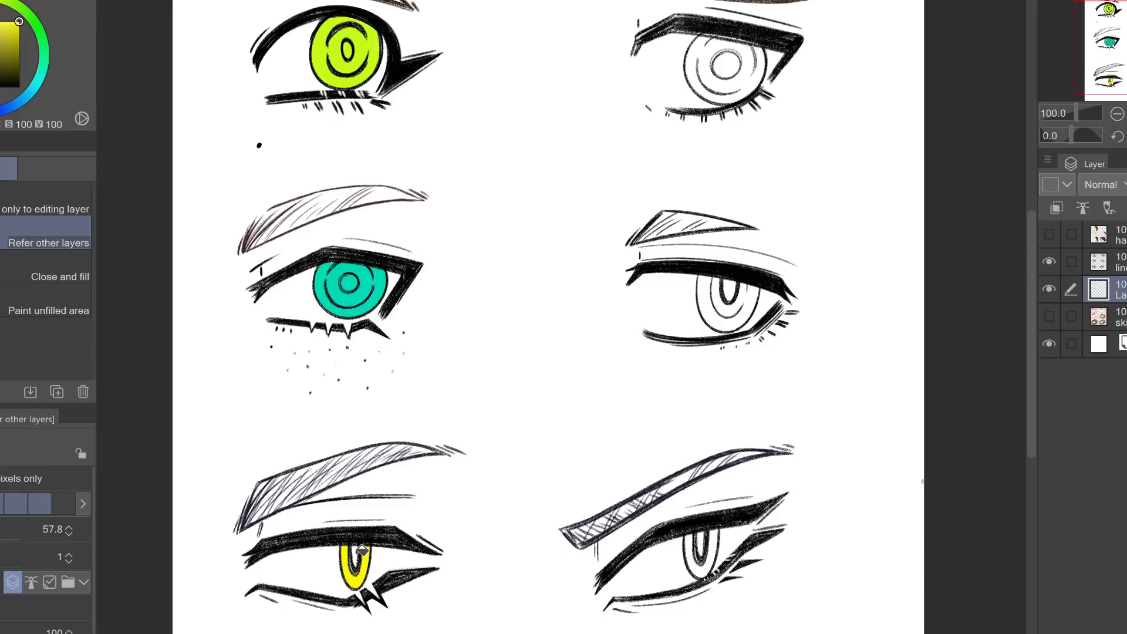
{"action": "left_click", "coordinate": [710, 559]}
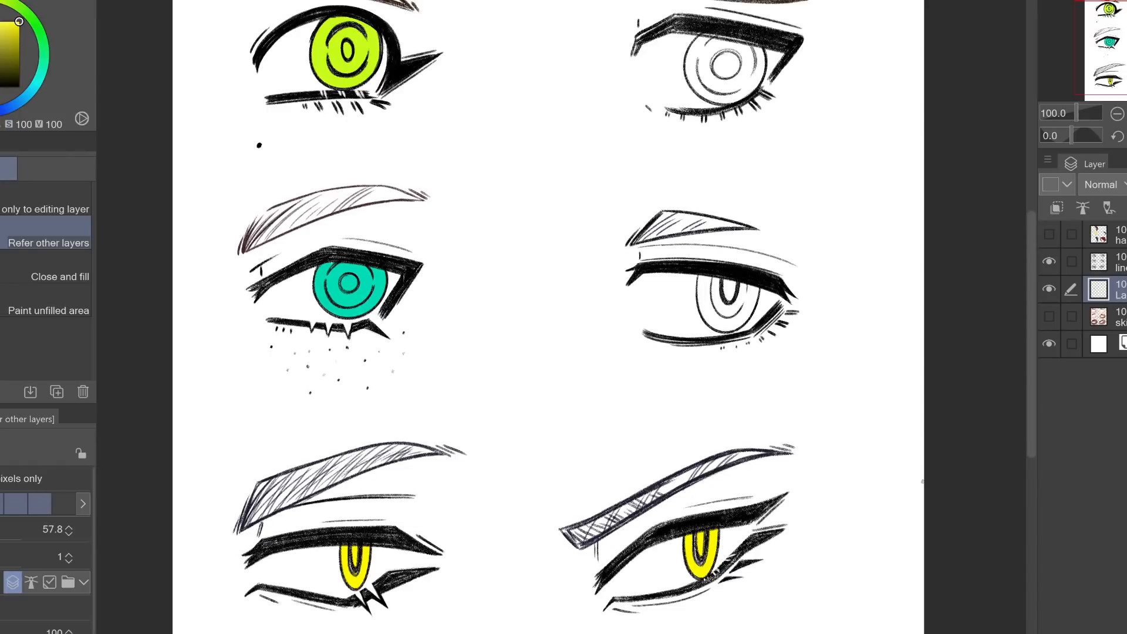
Fill the middle-right eye's iris and pupil with dark brown at saturation 88 and brightness 21
{"action": "left_click", "coordinate": [29, 11]}
{"action": "left_click", "coordinate": [12, 73]}
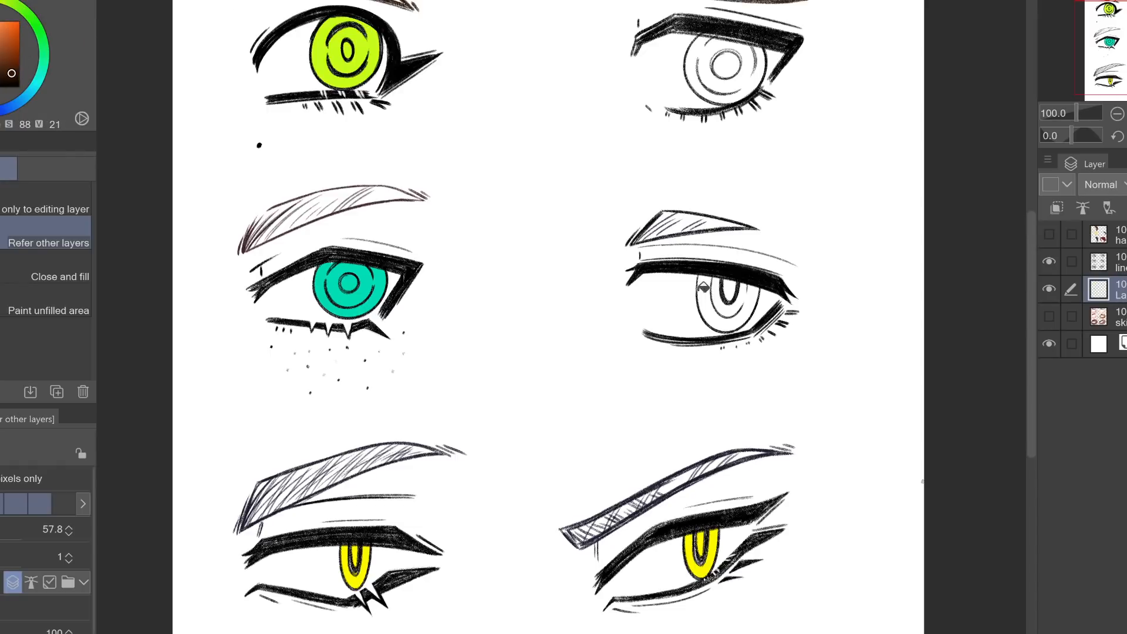
{"action": "left_click", "coordinate": [721, 314]}
{"action": "left_click", "coordinate": [729, 287]}
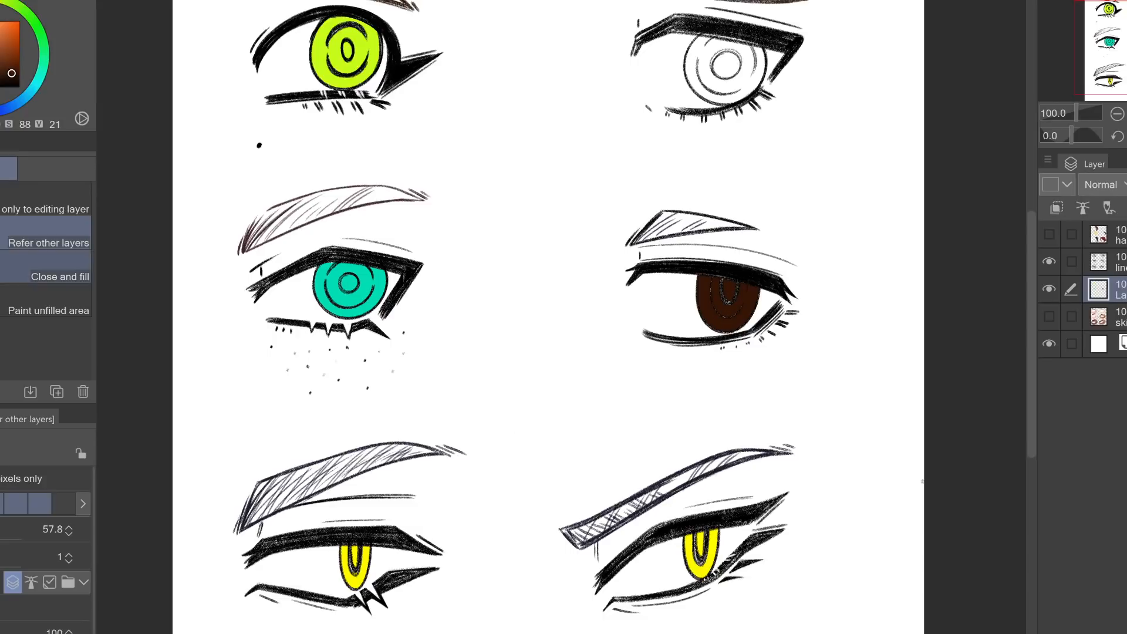
Fill the upper-right eye's iris with light blue at saturation 44 and brightness 100
{"action": "left_click", "coordinate": [35, 83]}
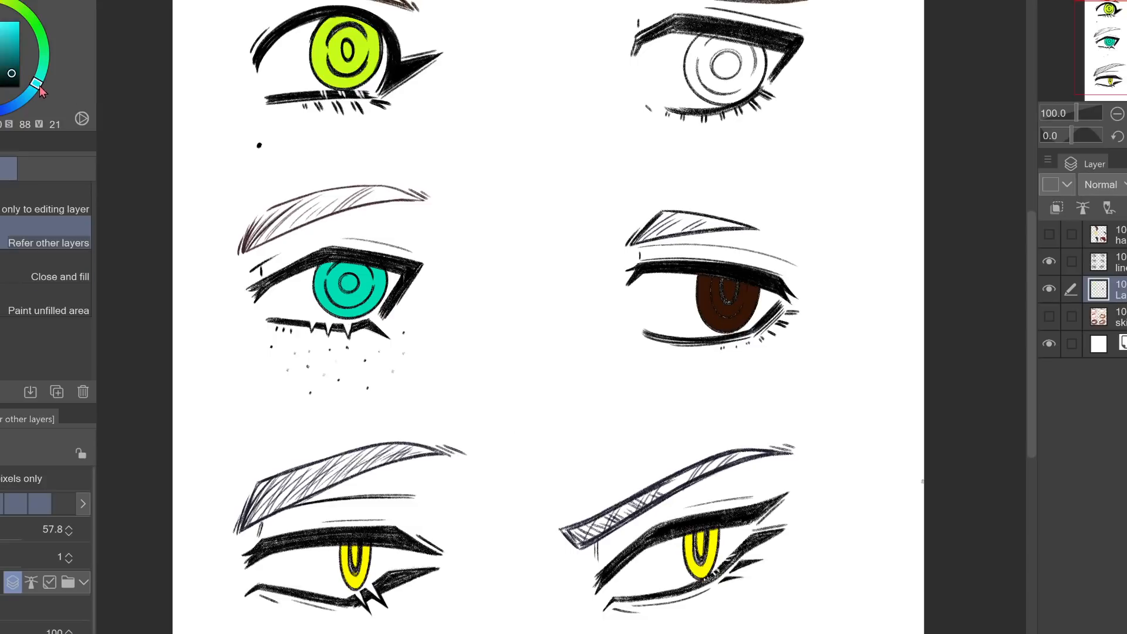
{"action": "left_click", "coordinate": [5, 24]}
{"action": "left_click_drag", "start_coordinate": [36, 82], "coordinate": [34, 87]}
{"action": "left_click", "coordinate": [741, 80]}
{"action": "left_click", "coordinate": [739, 56]}
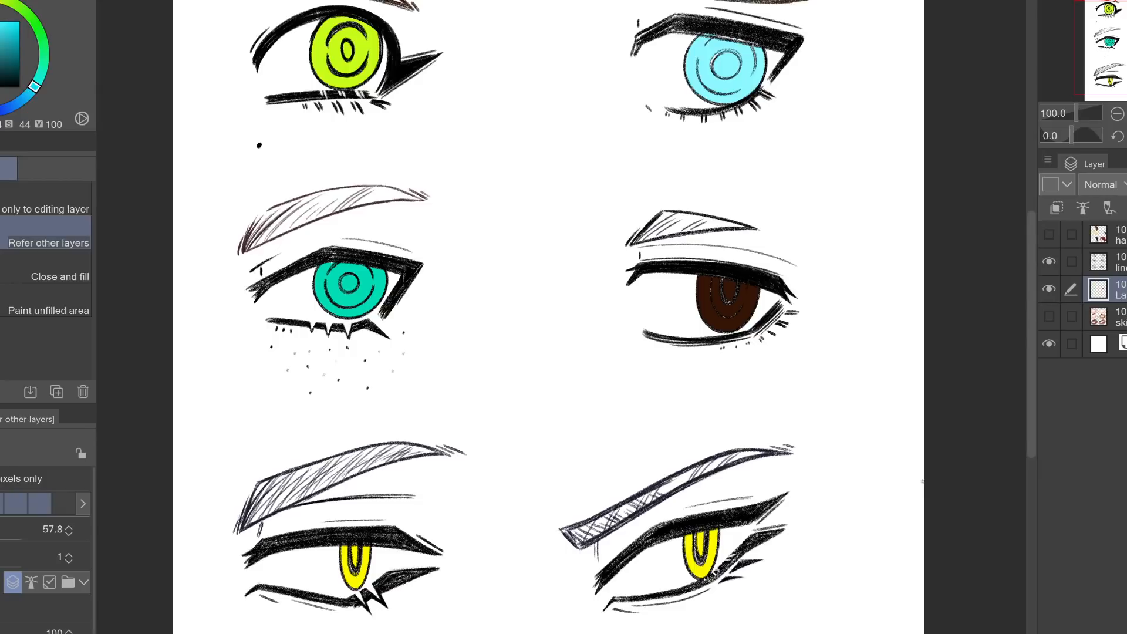
Sample the upper-left iris's lime green and paint over the unfilled gaps along its inner ring with the Mapping pen
{"action": "left_click", "coordinate": [1126, 114]}
{"action": "left_click", "coordinate": [1126, 114]}
{"action": "left_click_drag", "start_coordinate": [1126, 58], "coordinate": [1111, 22]}
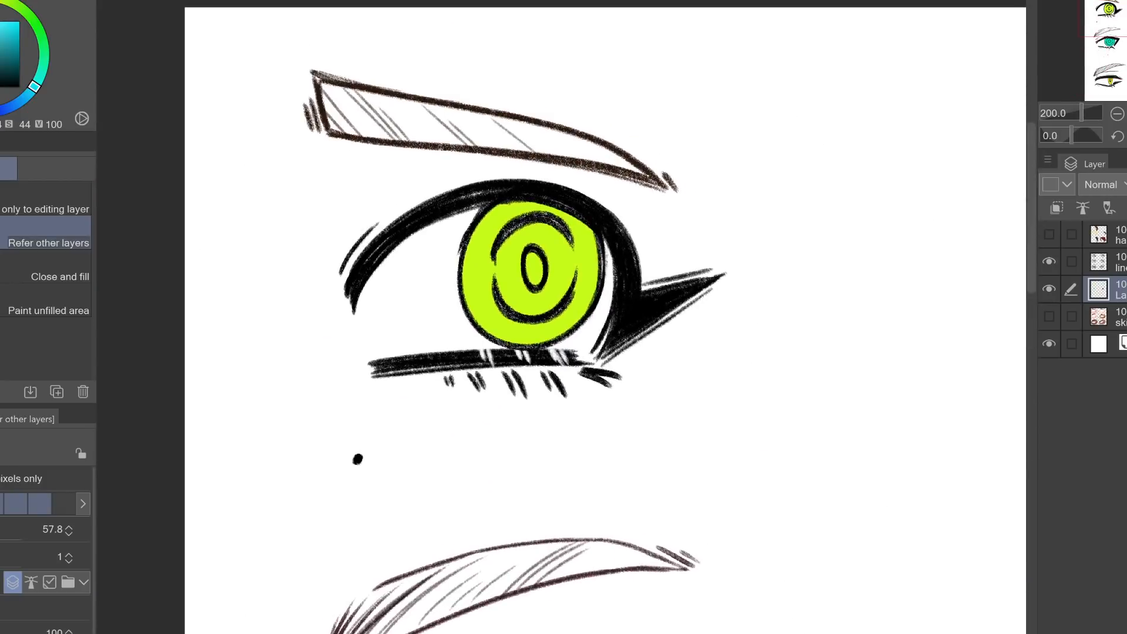
{"action": "key", "text": "ctrl+plus"}
{"action": "key", "text": "ctrl+plus"}
{"action": "key", "text": "p"}
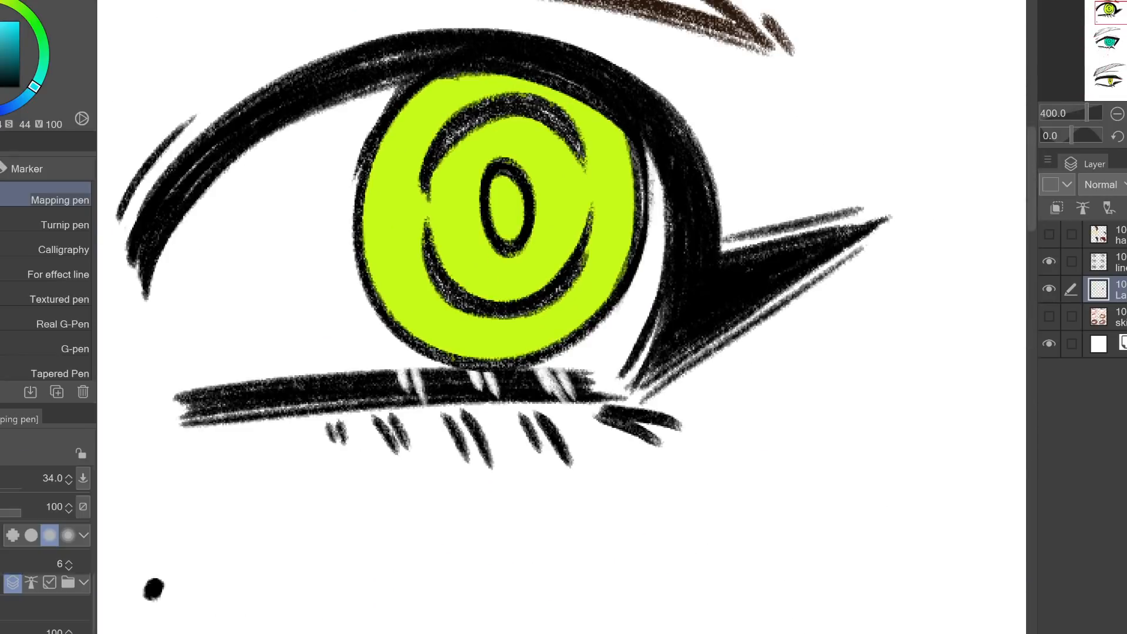
{"action": "left_click", "coordinate": [459, 153], "text": "alt"}
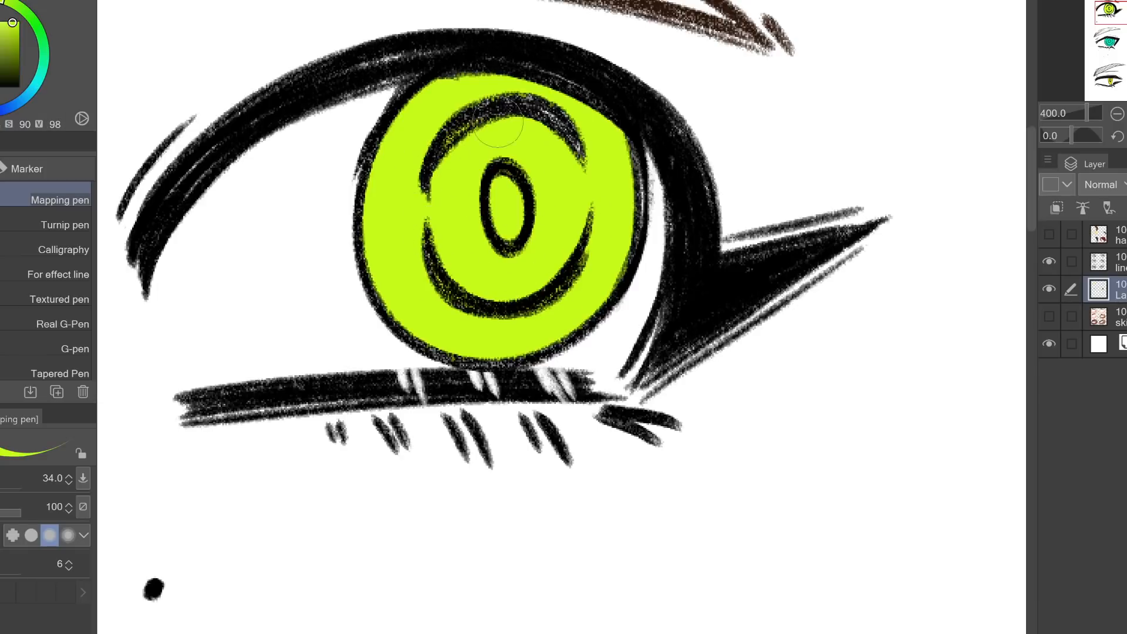
{"action": "mouse_move", "coordinate": [498, 122]}
{"action": "left_mouse_down"}
{"action": "mouse_move", "coordinate": [565, 150]}
{"action": "mouse_move", "coordinate": [552, 105]}
{"action": "mouse_move", "coordinate": [518, 106]}
{"action": "left_mouse_up"}
Sample the bottom-left iris's yellow and paint over the unfilled gaps around its pupil lines
{"action": "left_click_drag", "start_coordinate": [1112, 15], "coordinate": [1120, 103]}
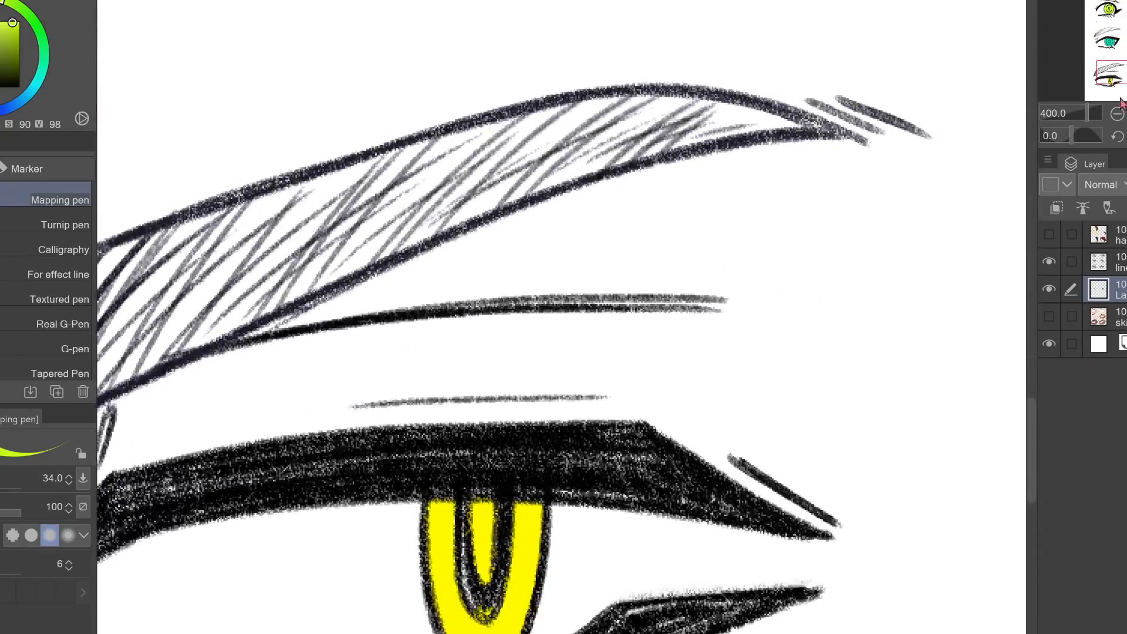
{"action": "left_click", "coordinate": [1118, 112]}
{"action": "scroll", "coordinate": [508, 244], "scroll_direction": "down", "scroll_amount": 3}
{"action": "left_click", "coordinate": [508, 243], "text": "alt"}
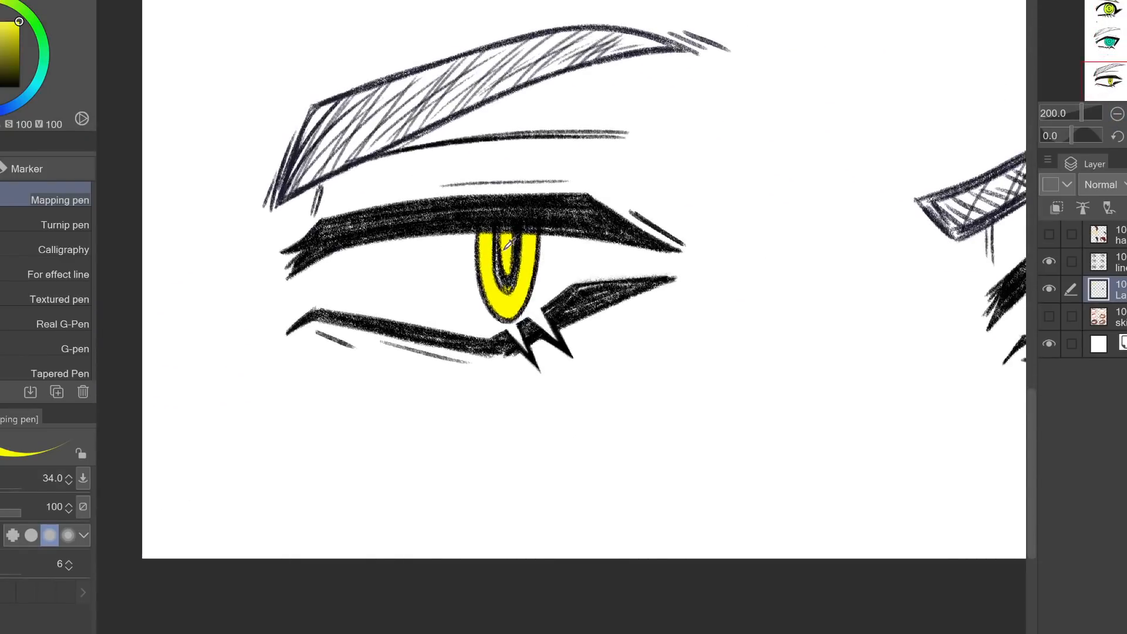
{"action": "mouse_move", "coordinate": [498, 258]}
{"action": "left_mouse_down"}
{"action": "mouse_move", "coordinate": [516, 246]}
{"action": "mouse_move", "coordinate": [520, 258]}
{"action": "mouse_move", "coordinate": [517, 249]}
{"action": "left_mouse_up"}
Add a new layer above the flat iris colours and set up the Darker pencil with a dark yellow
{"action": "left_click_drag", "start_coordinate": [1119, 78], "coordinate": [1125, 89]}
{"action": "left_click", "coordinate": [1118, 114]}
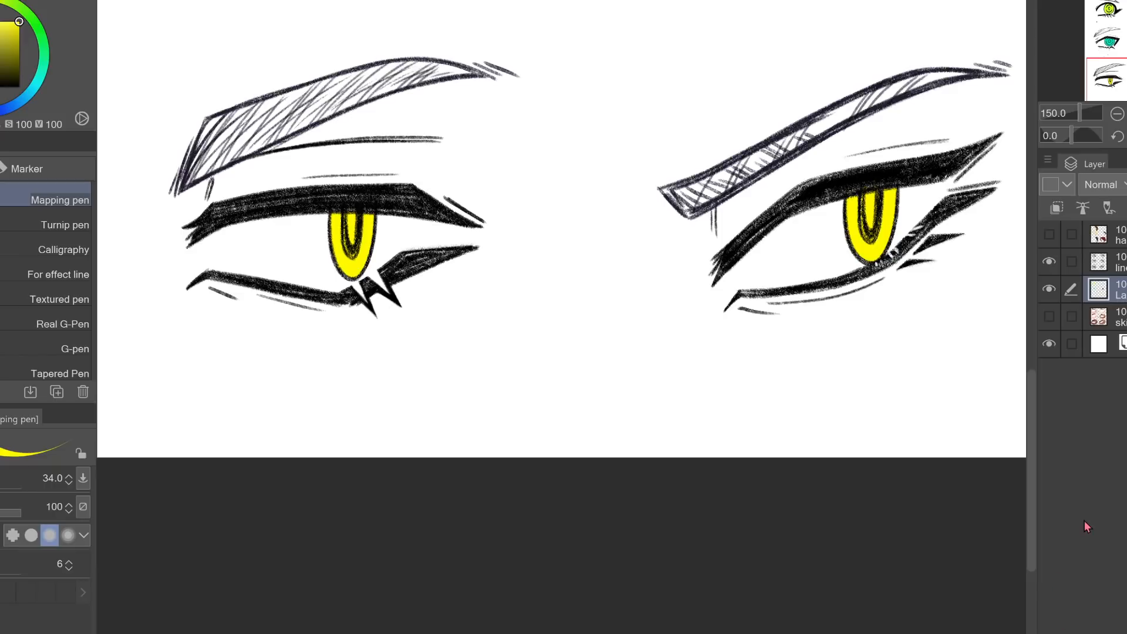
{"action": "key", "text": "ctrl+shift+n"}
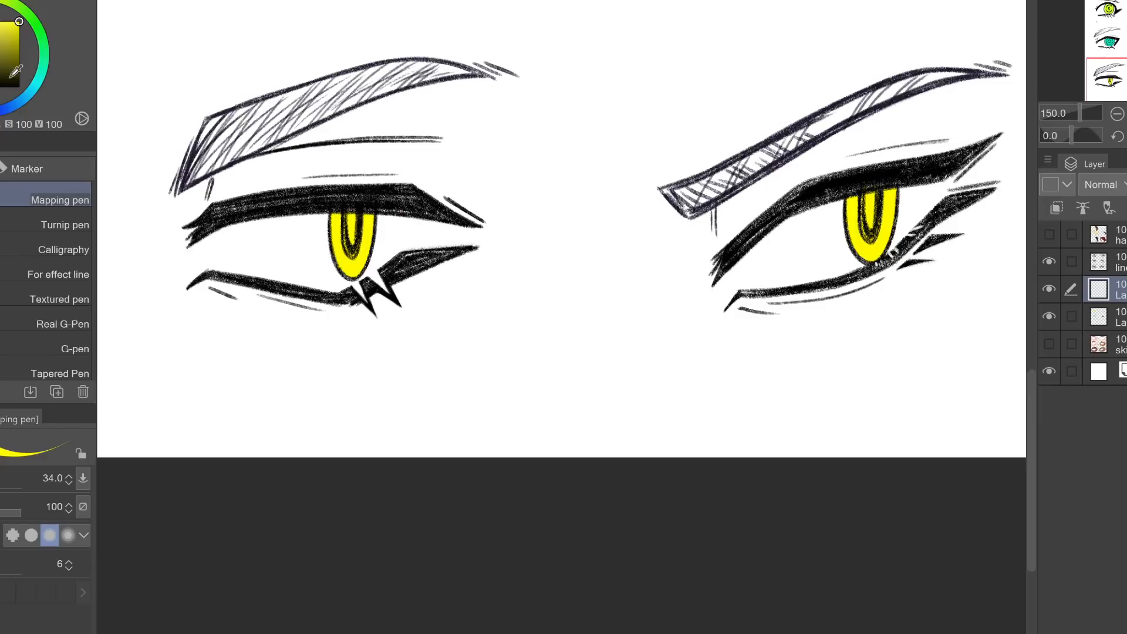
{"action": "left_click_drag", "start_coordinate": [16, 28], "coordinate": [13, 56]}
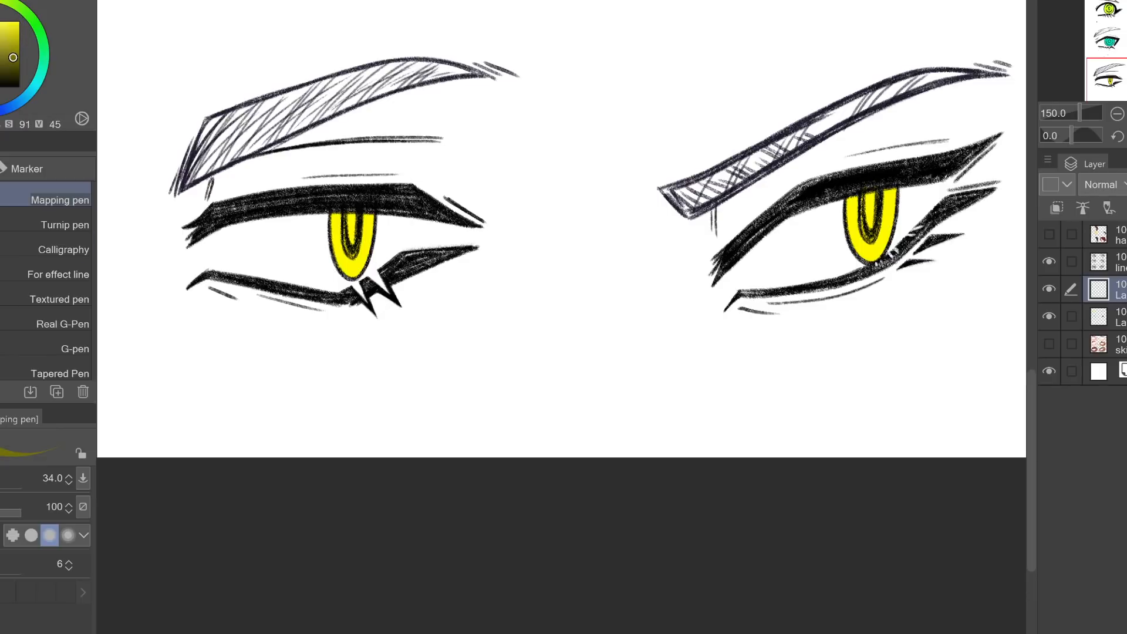
{"action": "key", "text": "p"}
{"action": "mouse_move", "coordinate": [312, 232]}
{"action": "left_mouse_down"}
{"action": "mouse_move", "coordinate": [390, 227]}
{"action": "mouse_move", "coordinate": [329, 222]}
{"action": "mouse_move", "coordinate": [364, 211]}
{"action": "left_mouse_up"}
{"action": "left_click", "coordinate": [1057, 208]}
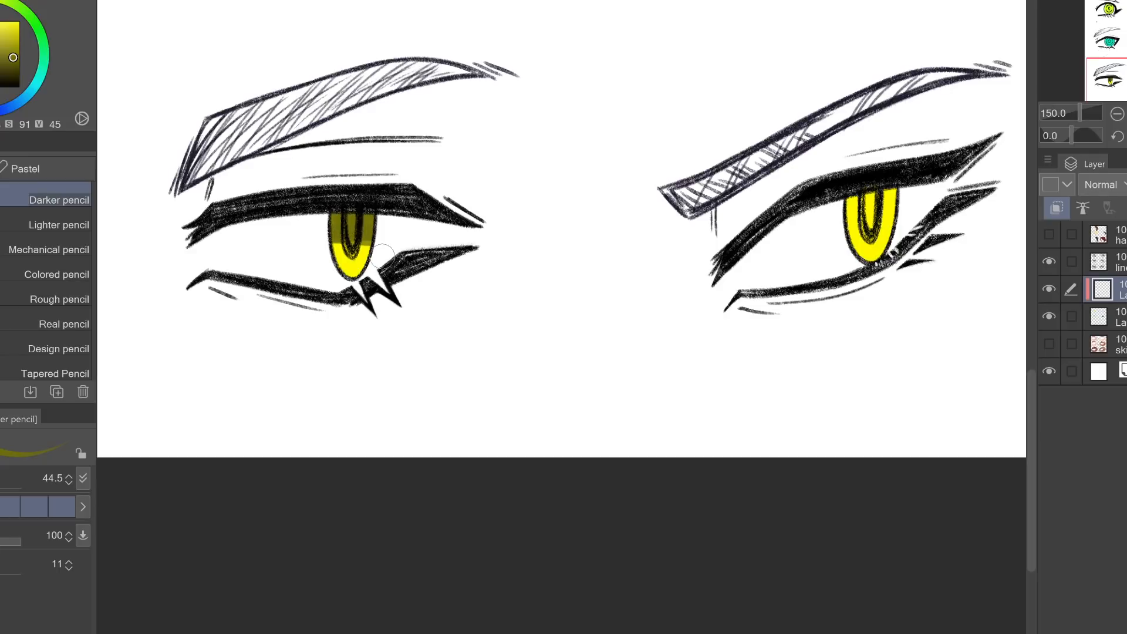
{"action": "key", "text": "ctrl+z"}
{"action": "key", "text": "ctrl+z"}
{"action": "key", "text": "ctrl+z"}
{"action": "key", "text": "ctrl+z"}
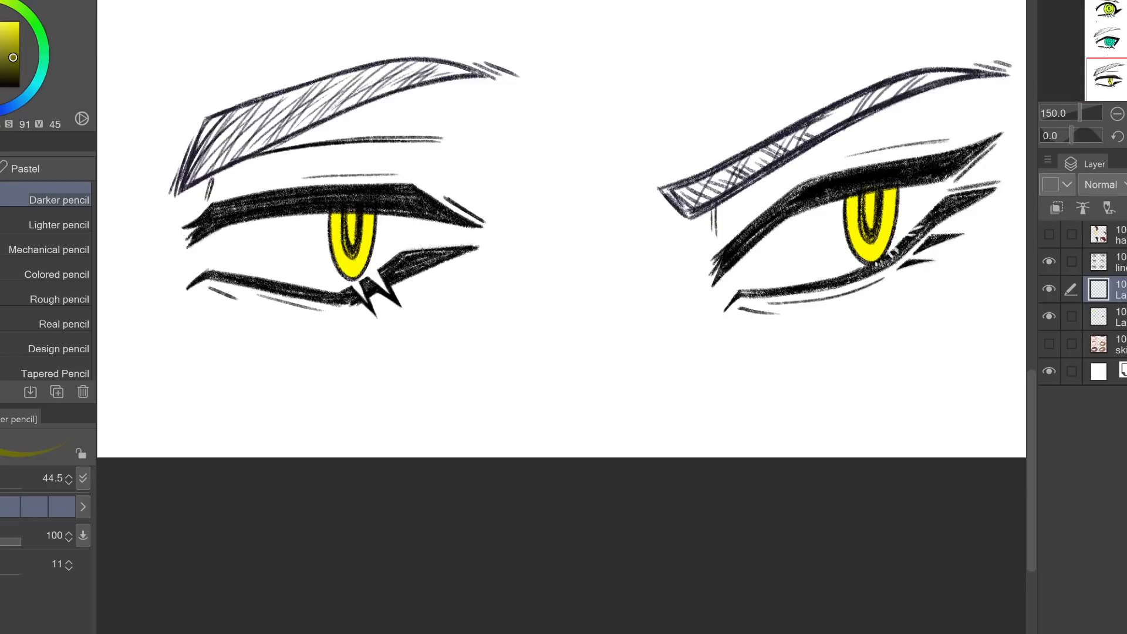
Shade the upper halves of both bottom-row irises orange and clip the shading layer to the flat colours below
{"action": "left_click", "coordinate": [0, 10]}
{"action": "left_click_drag", "start_coordinate": [14, 56], "coordinate": [19, 21]}
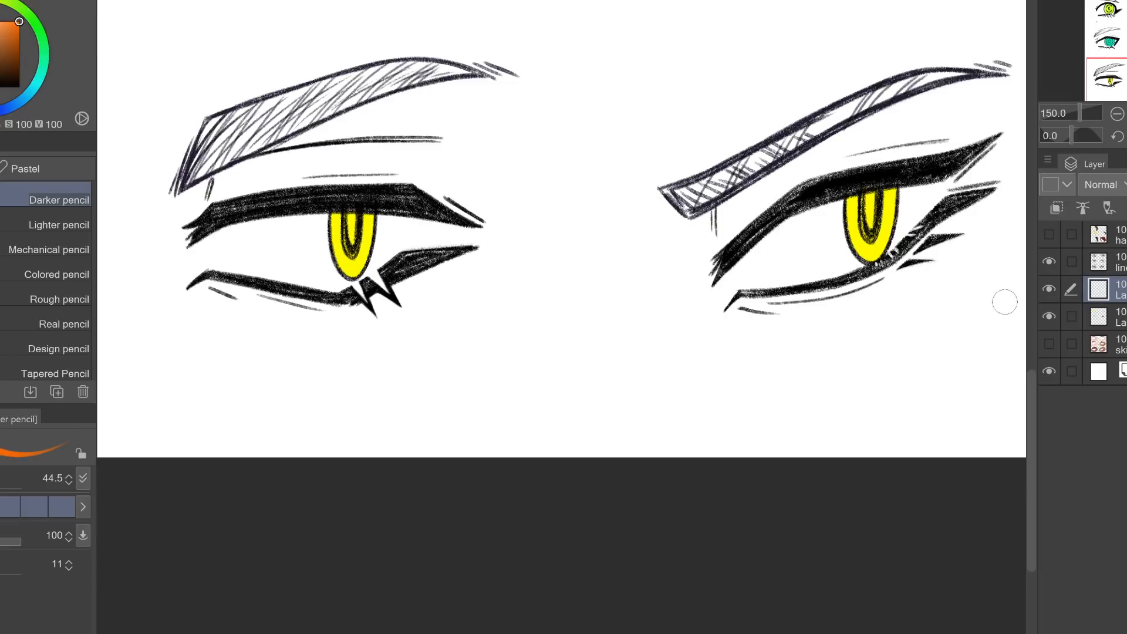
{"action": "mouse_move", "coordinate": [318, 235]}
{"action": "left_mouse_down"}
{"action": "mouse_move", "coordinate": [393, 235]}
{"action": "mouse_move", "coordinate": [392, 223]}
{"action": "mouse_move", "coordinate": [370, 204]}
{"action": "left_mouse_up"}
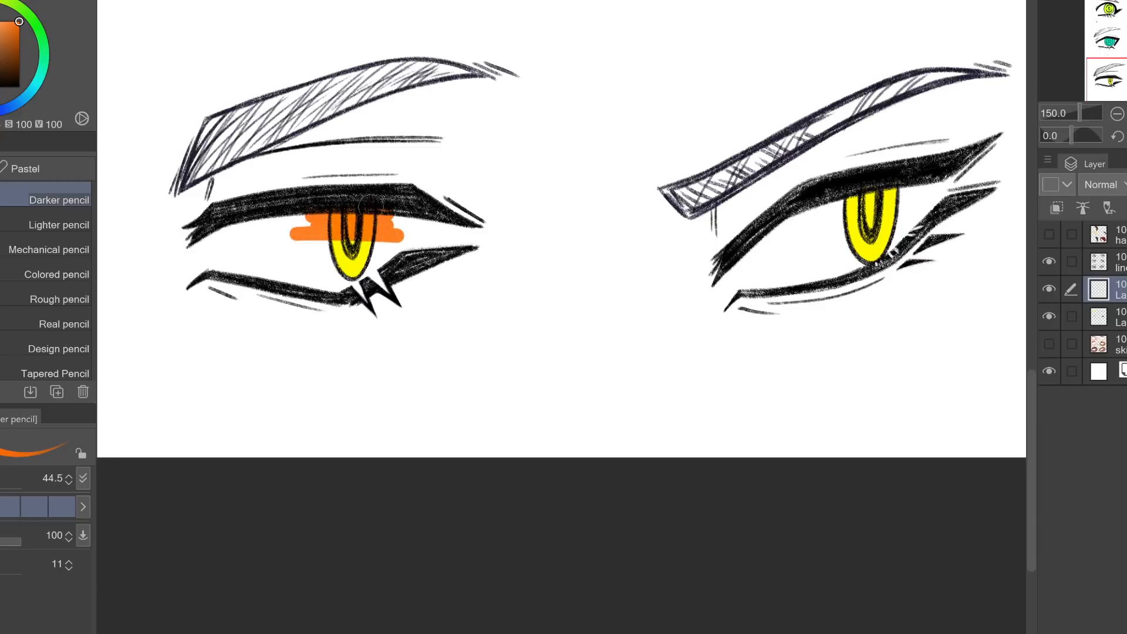
{"action": "left_click", "coordinate": [1056, 208]}
{"action": "mouse_move", "coordinate": [851, 205]}
{"action": "left_mouse_down"}
{"action": "mouse_move", "coordinate": [900, 207]}
{"action": "mouse_move", "coordinate": [848, 189]}
{"action": "mouse_move", "coordinate": [838, 202]}
{"action": "mouse_move", "coordinate": [869, 194]}
{"action": "left_mouse_up"}
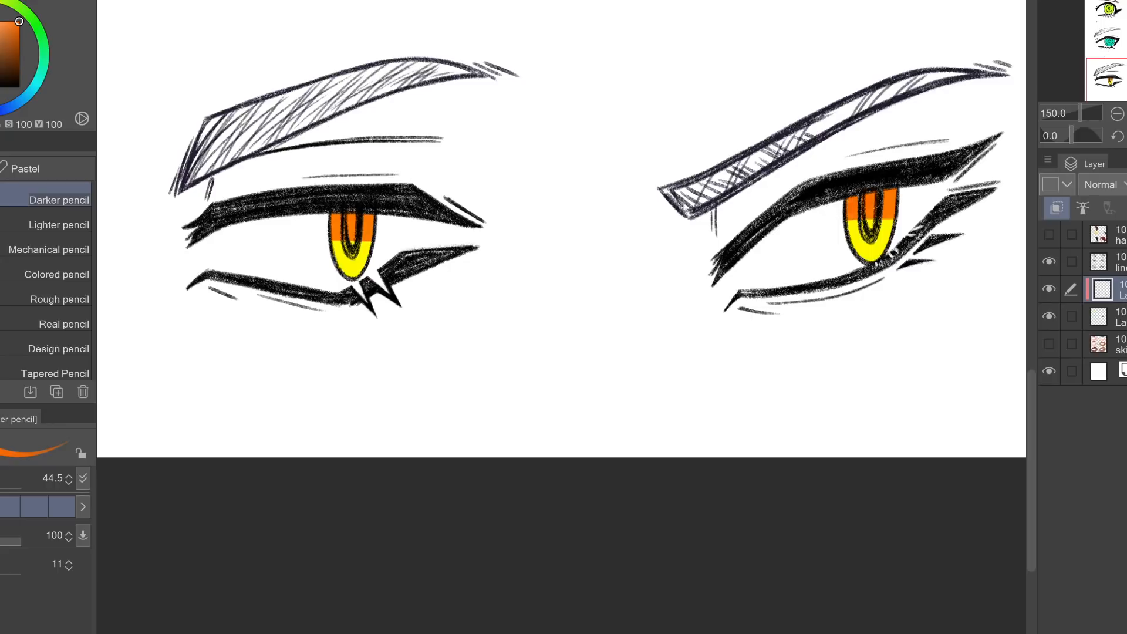
Shade the top of the bottom-left iris with a darker burnt orange at saturation 96 and brightness 63
{"action": "key", "text": "ctrl+minus"}
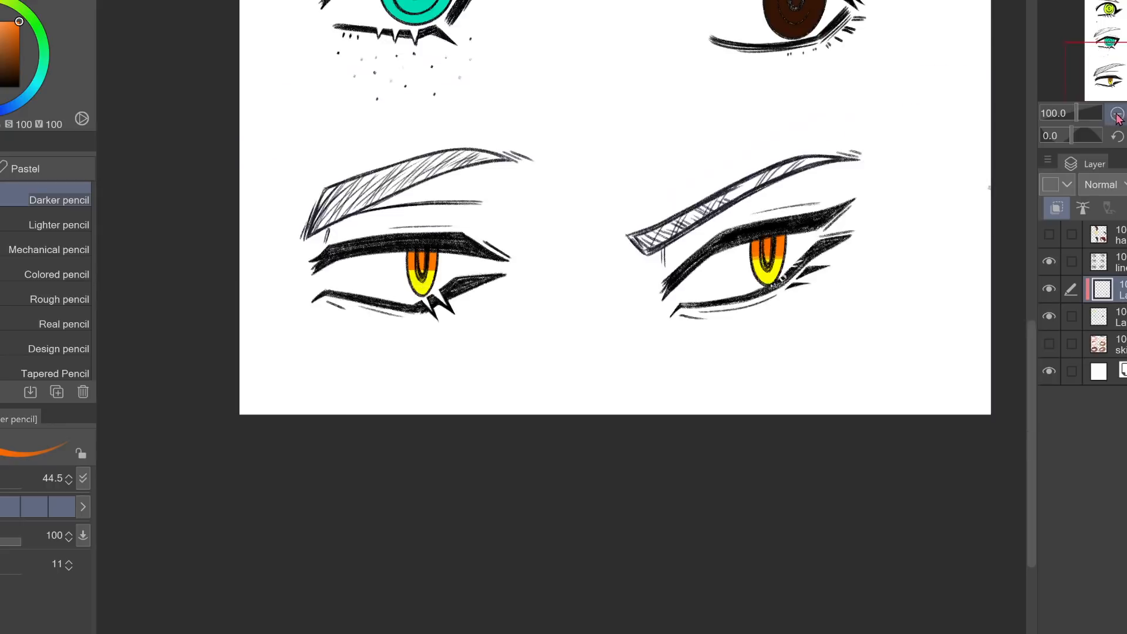
{"action": "key", "text": "ctrl+minus"}
{"action": "key", "text": "ctrl+plus"}
{"action": "key", "text": "ctrl+plus"}
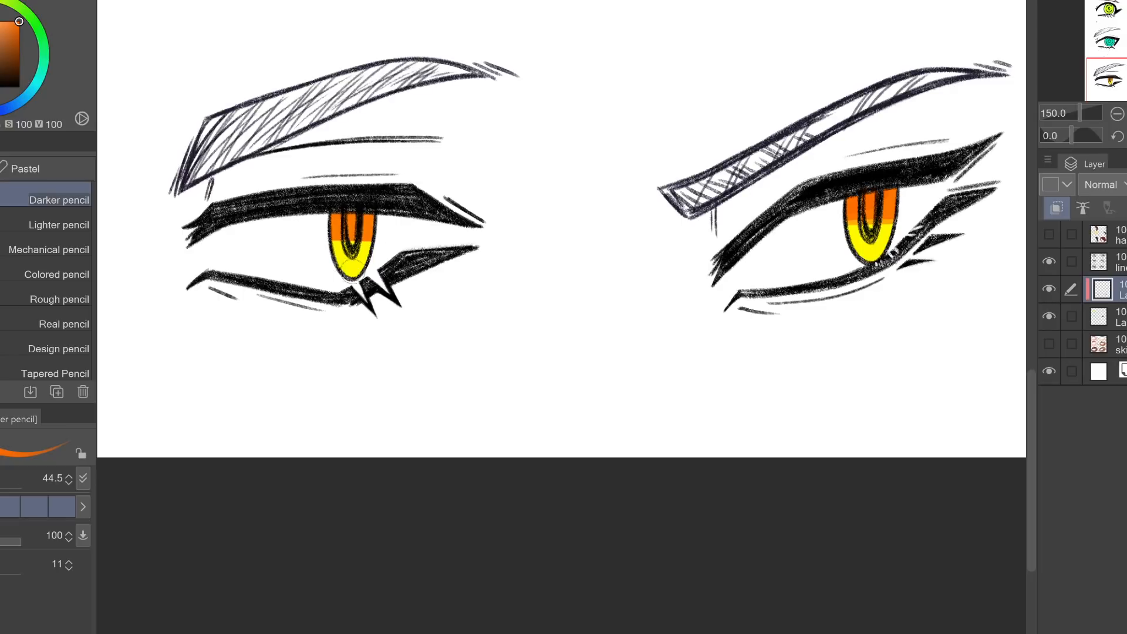
{"action": "left_click", "coordinate": [1126, 113]}
{"action": "left_click_drag", "start_coordinate": [1126, 70], "coordinate": [1121, 50]}
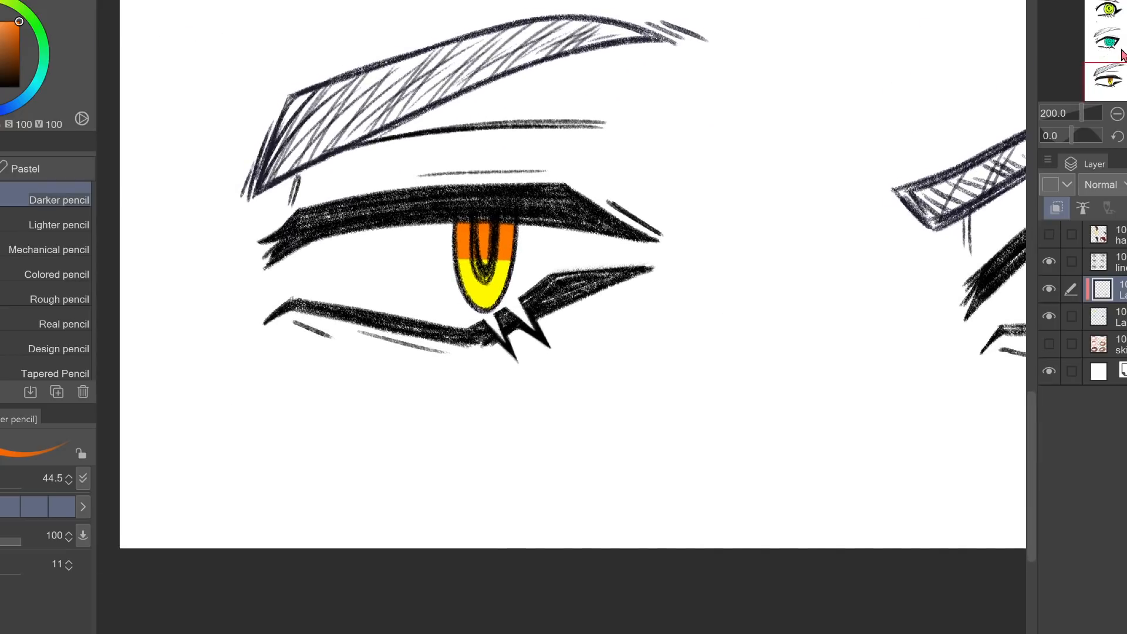
{"action": "left_click_drag", "start_coordinate": [19, 21], "coordinate": [17, 46]}
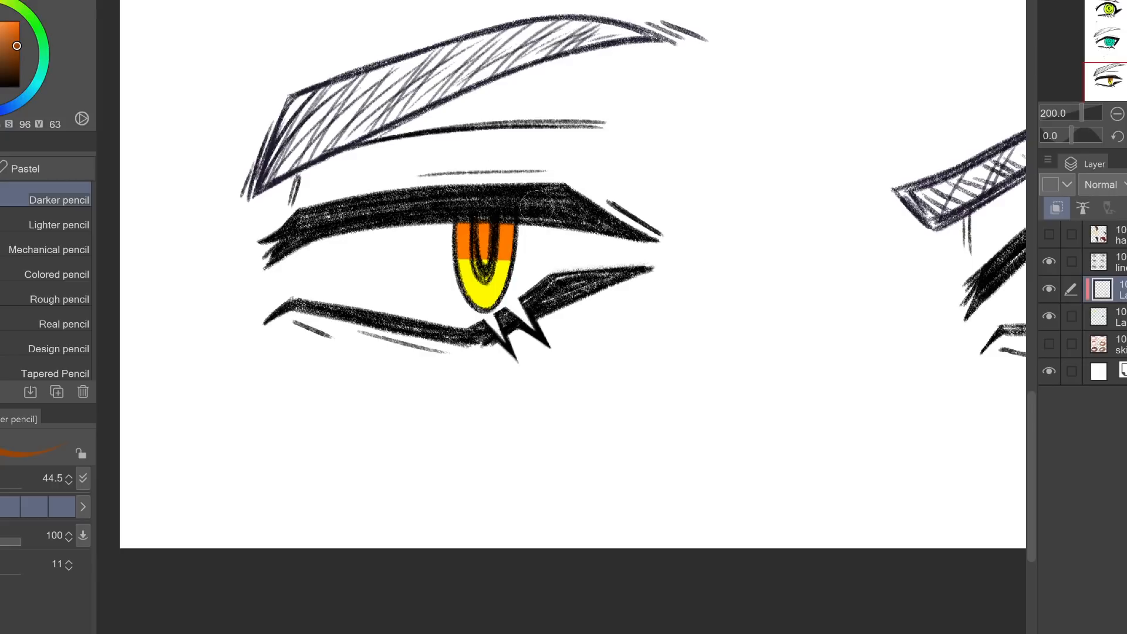
{"action": "mouse_move", "coordinate": [425, 231]}
{"action": "left_mouse_down"}
{"action": "mouse_move", "coordinate": [532, 234]}
{"action": "mouse_move", "coordinate": [430, 248]}
{"action": "mouse_move", "coordinate": [511, 242]}
{"action": "mouse_move", "coordinate": [501, 217]}
{"action": "left_mouse_up"}
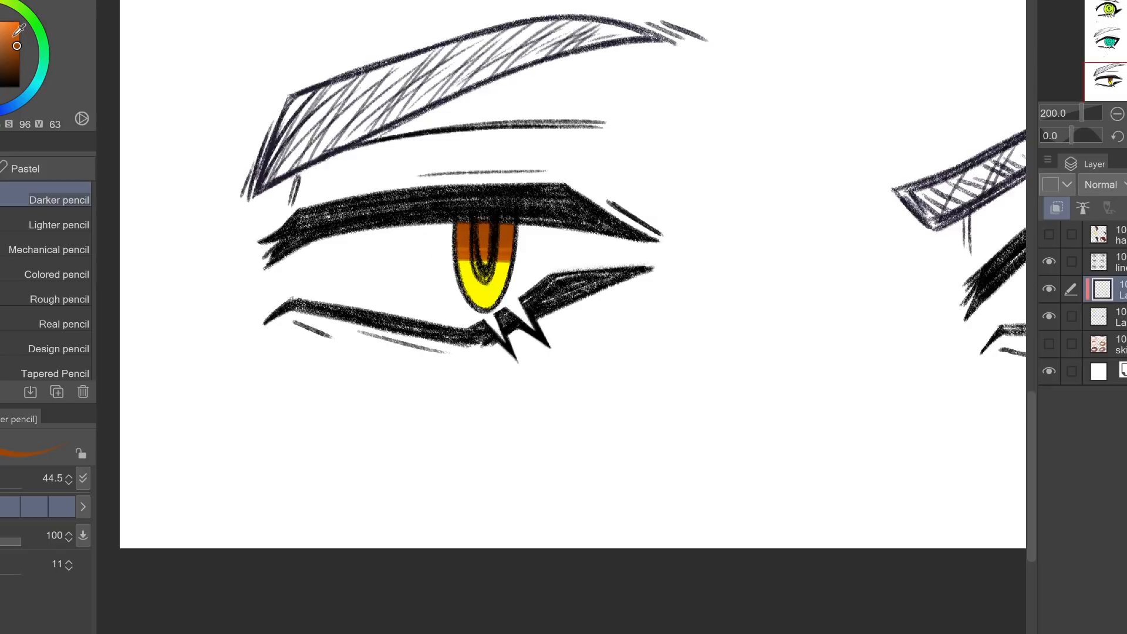
Add another clipped layer and shade the upper halves of the bottom-row irises burnt orange at saturation 92 and brightness 78
{"action": "left_click", "coordinate": [14, 36]}
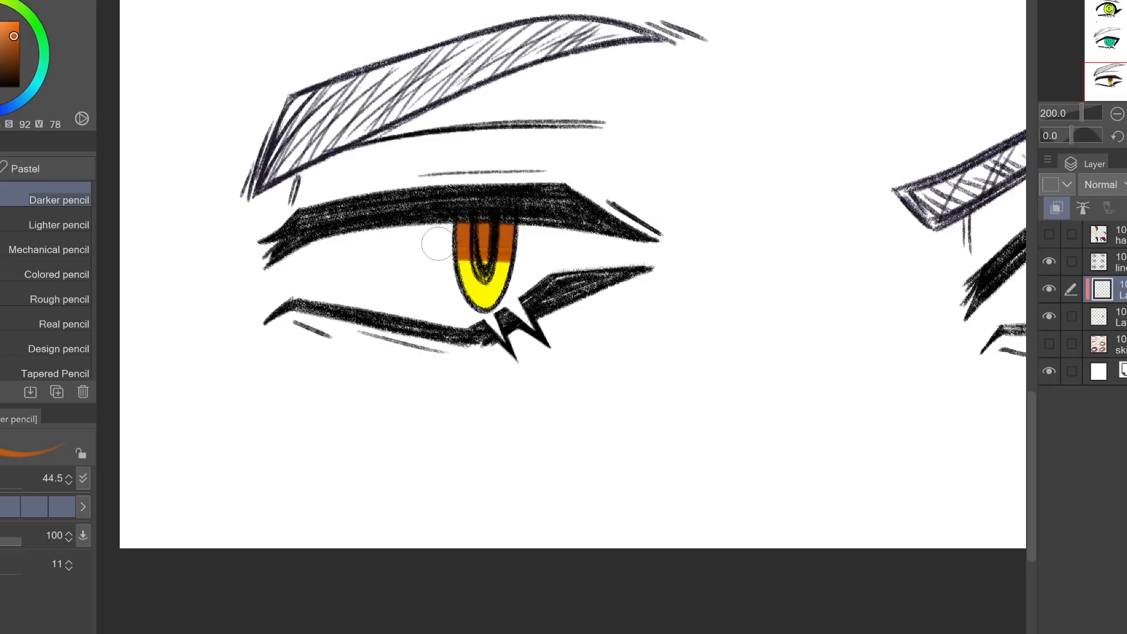
{"action": "left_click", "coordinate": [1117, 113]}
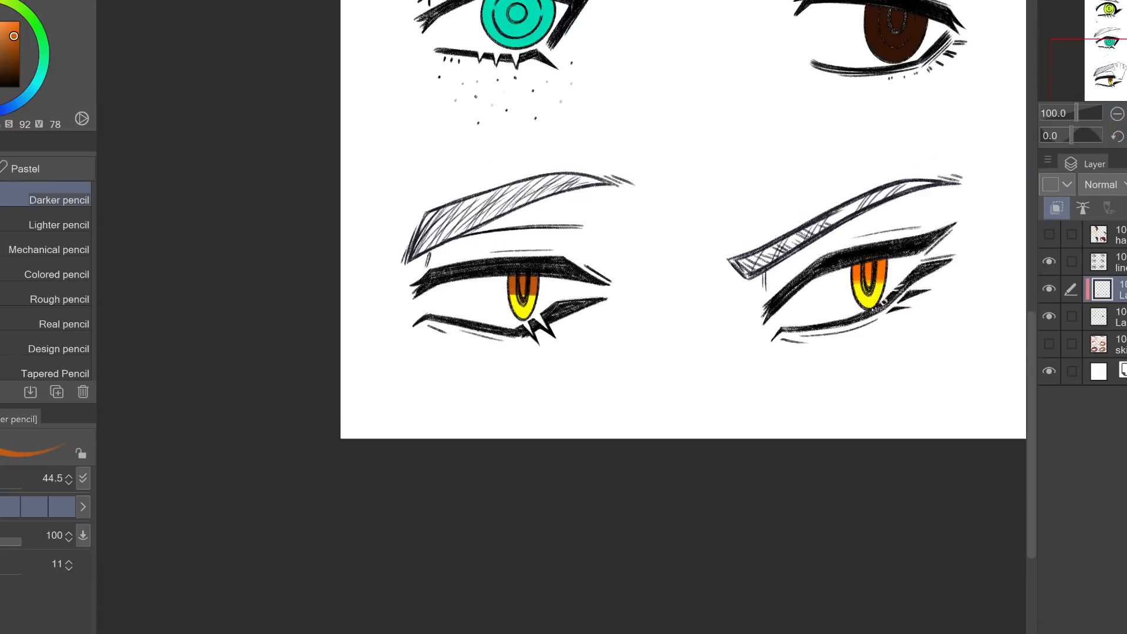
{"action": "left_click", "coordinate": [1124, 73]}
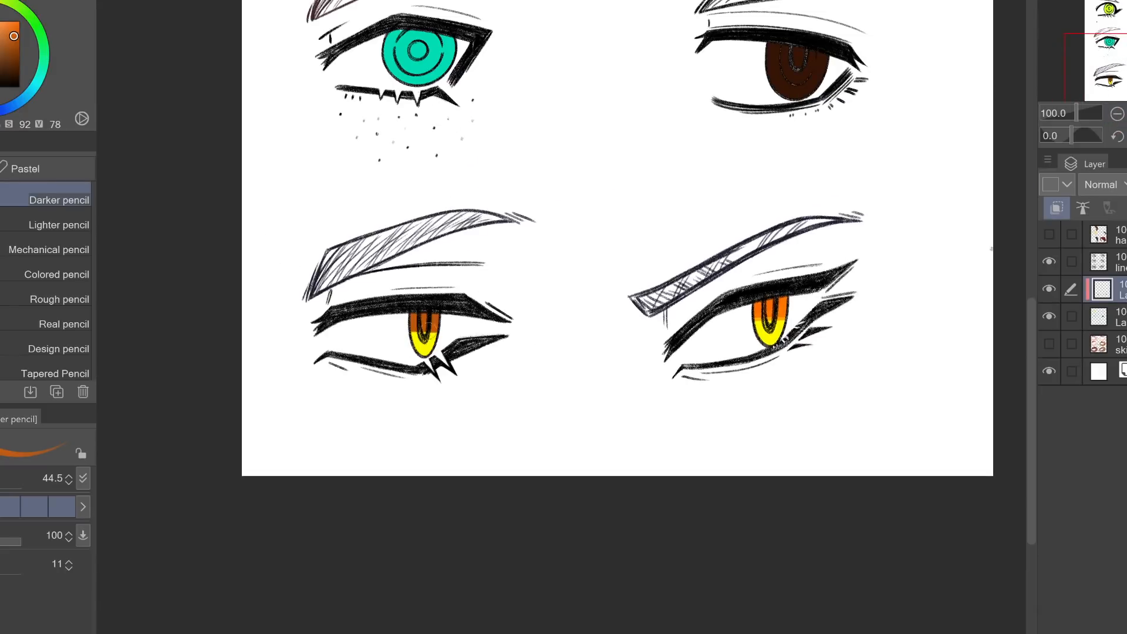
{"action": "left_click", "coordinate": [1126, 113]}
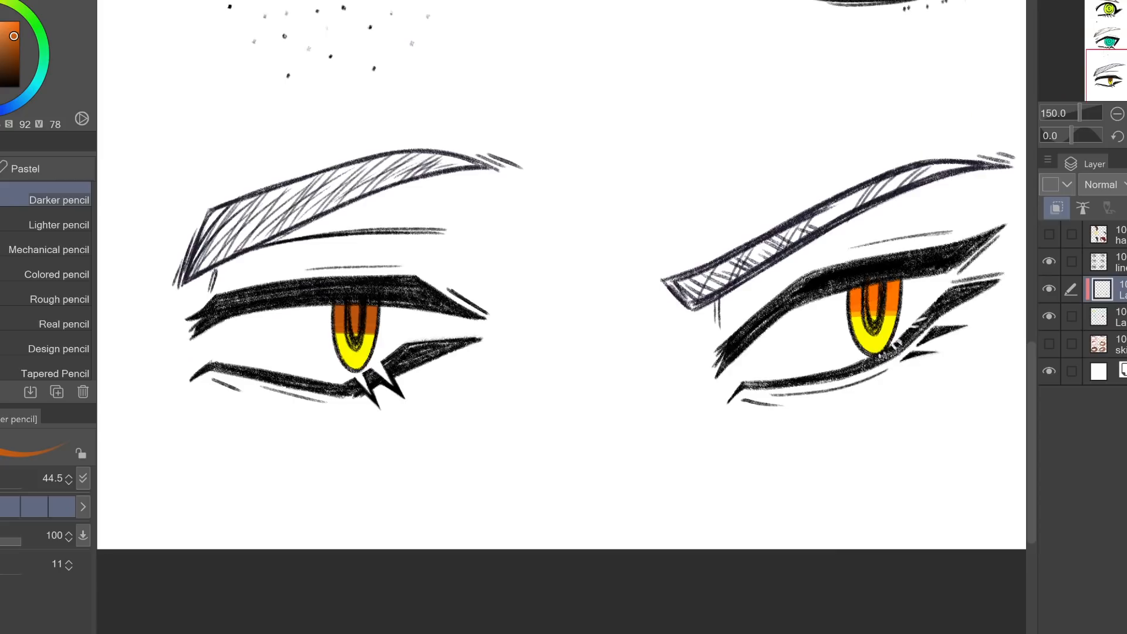
{"action": "left_click_drag", "start_coordinate": [1125, 81], "coordinate": [1126, 86]}
{"action": "key", "text": "ctrl+shift+n"}
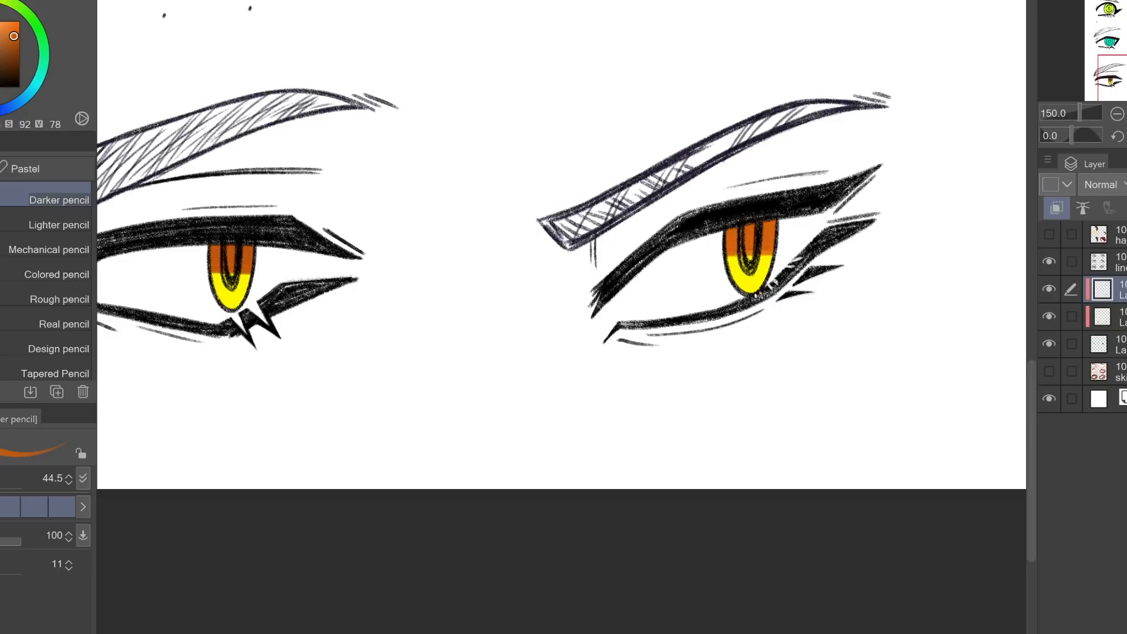
Compare the irises with the new shading layer hidden and shown, and merge both shading layers into the flat iris colours
{"action": "left_click", "coordinate": [1117, 114]}
{"action": "left_click", "coordinate": [1116, 113]}
{"action": "left_click", "coordinate": [1048, 294]}
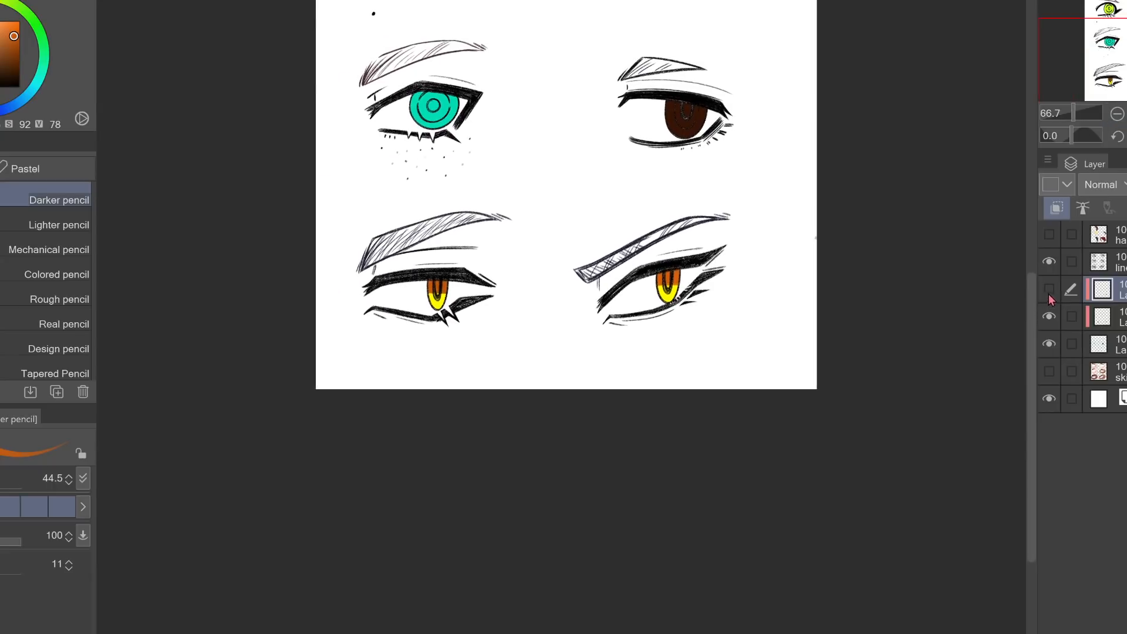
{"action": "left_click", "coordinate": [1048, 288]}
{"action": "key", "text": "ctrl+e"}
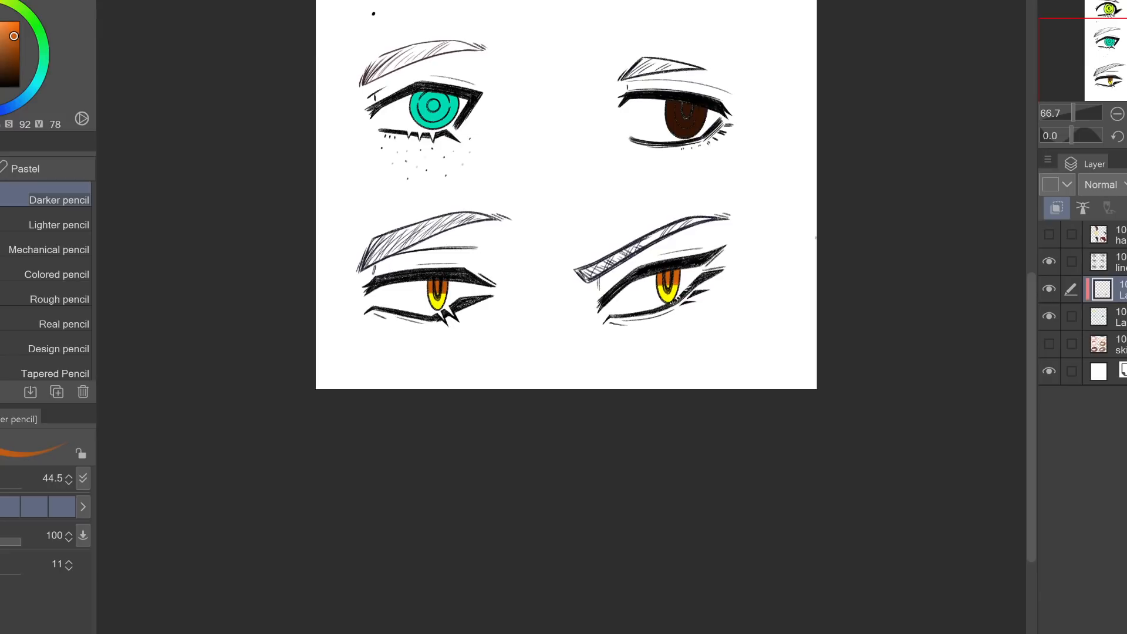
{"action": "key", "text": "ctrl+plus"}
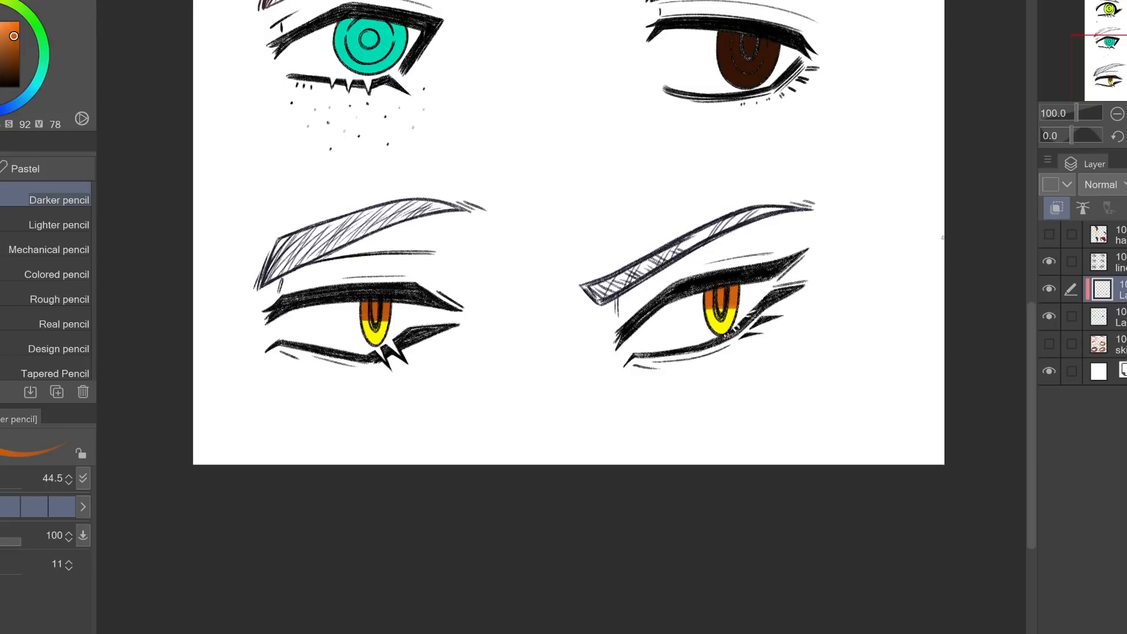
{"action": "key", "text": "ctrl+e"}
{"action": "scroll", "coordinate": [1097, 58], "scroll_direction": "up", "scroll_amount": 5}
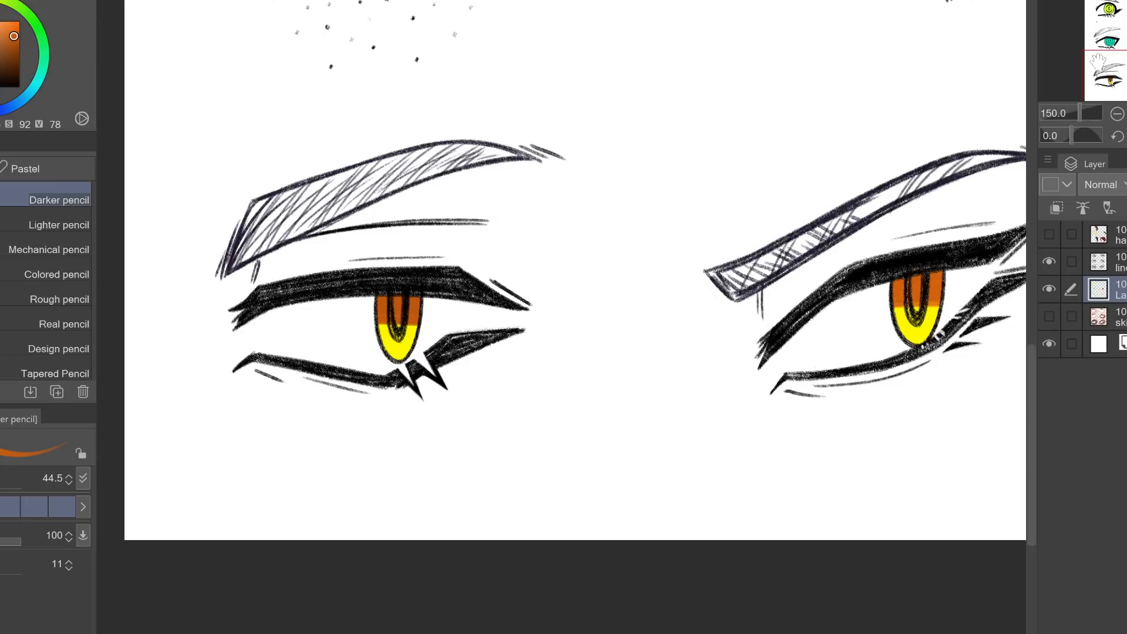
Add a new clipped layer and paint the top of the bottom-right iris black with the SU-Cream Pencil
{"action": "key", "text": "ctrl+shift+n"}
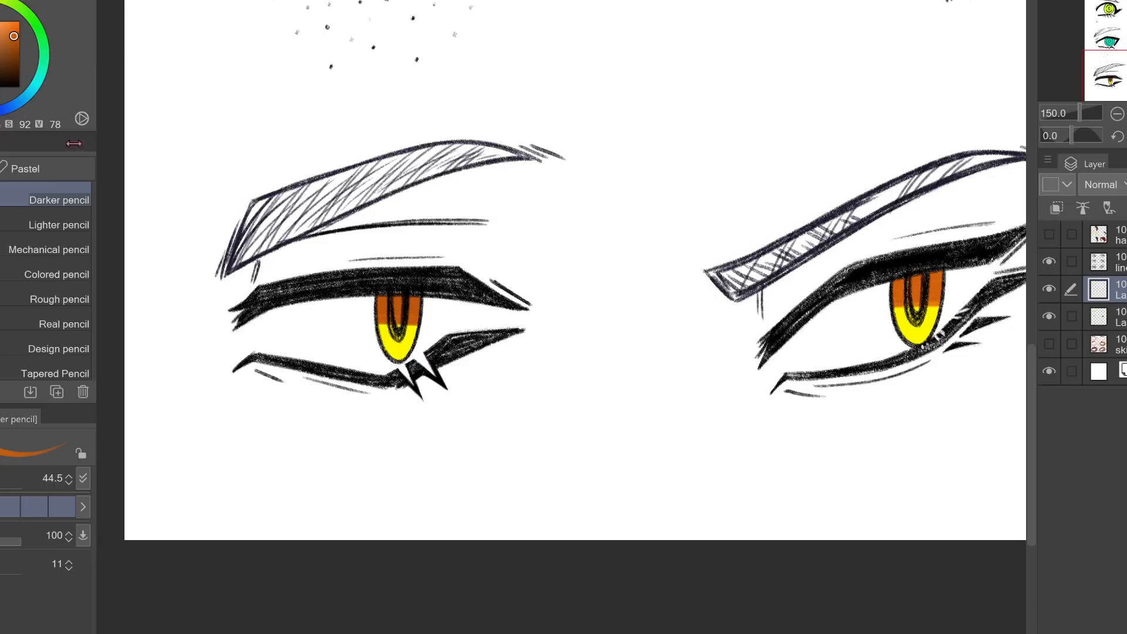
{"action": "key", "text": "x"}
{"action": "key", "text": "p"}
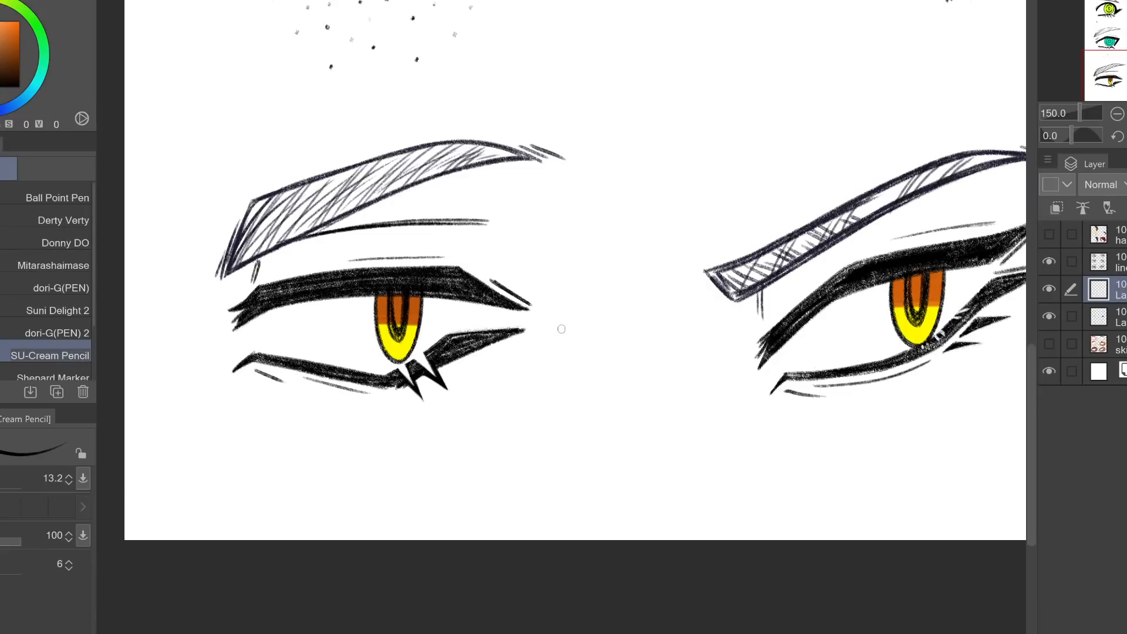
{"action": "key", "text": "ctrl+alt+g"}
{"action": "mouse_move", "coordinate": [895, 273]}
{"action": "left_mouse_down"}
{"action": "mouse_move", "coordinate": [933, 302]}
{"action": "mouse_move", "coordinate": [878, 304]}
{"action": "left_mouse_up"}
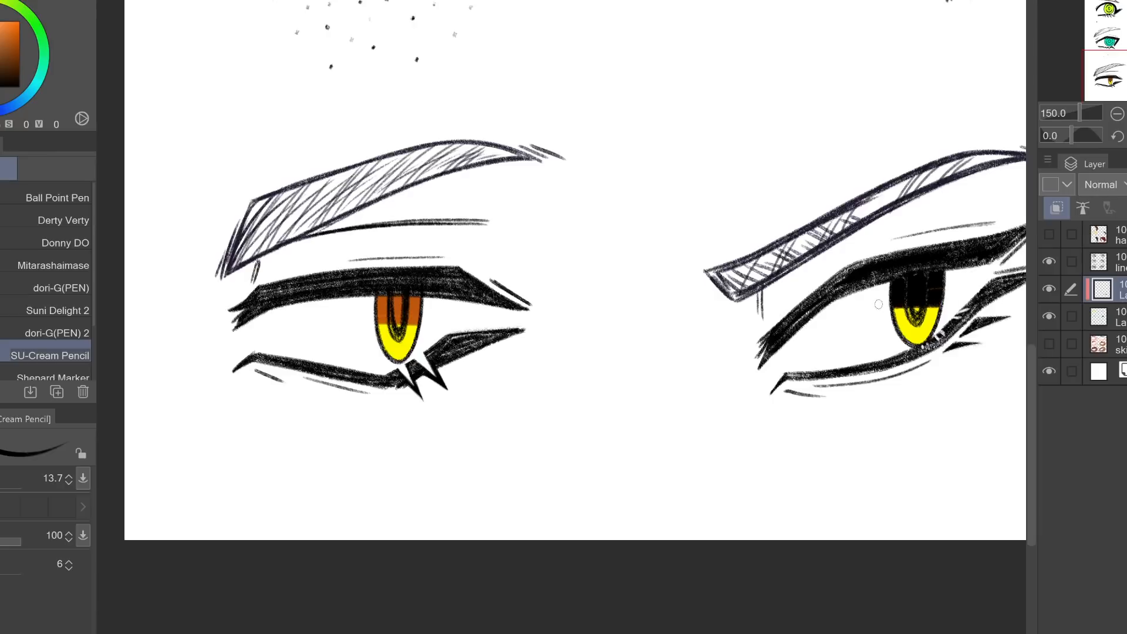
Reduce the black on the bottom-right iris to a narrow upper band with thin stripes over the orange
{"action": "left_click", "coordinate": [1117, 114]}
{"action": "left_click", "coordinate": [1116, 114]}
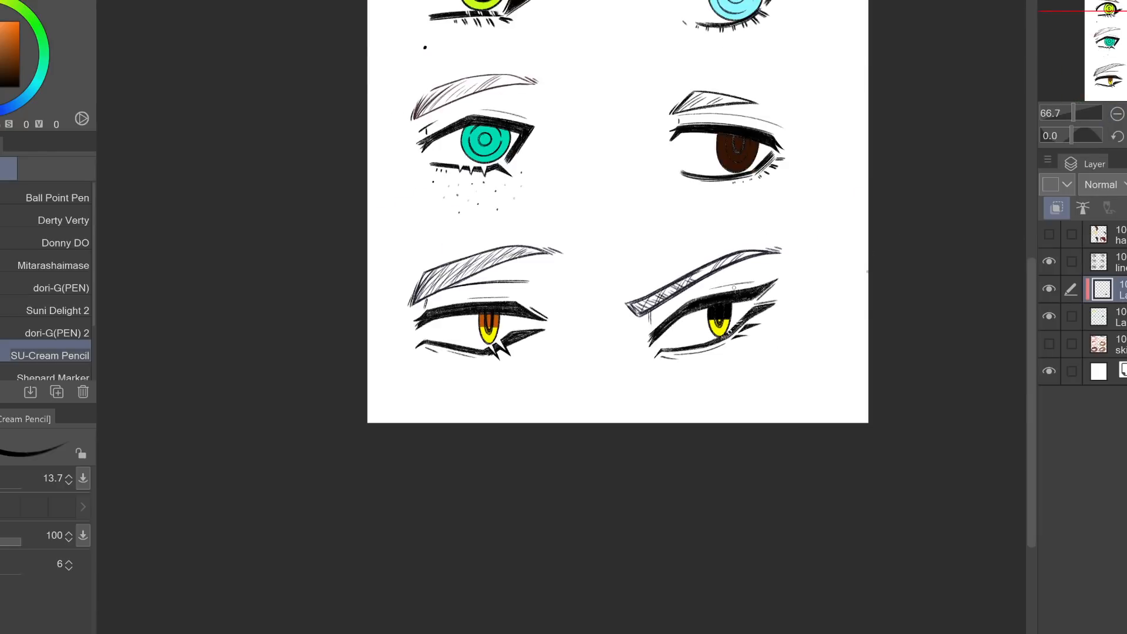
{"action": "key", "text": "ctrl+plus"}
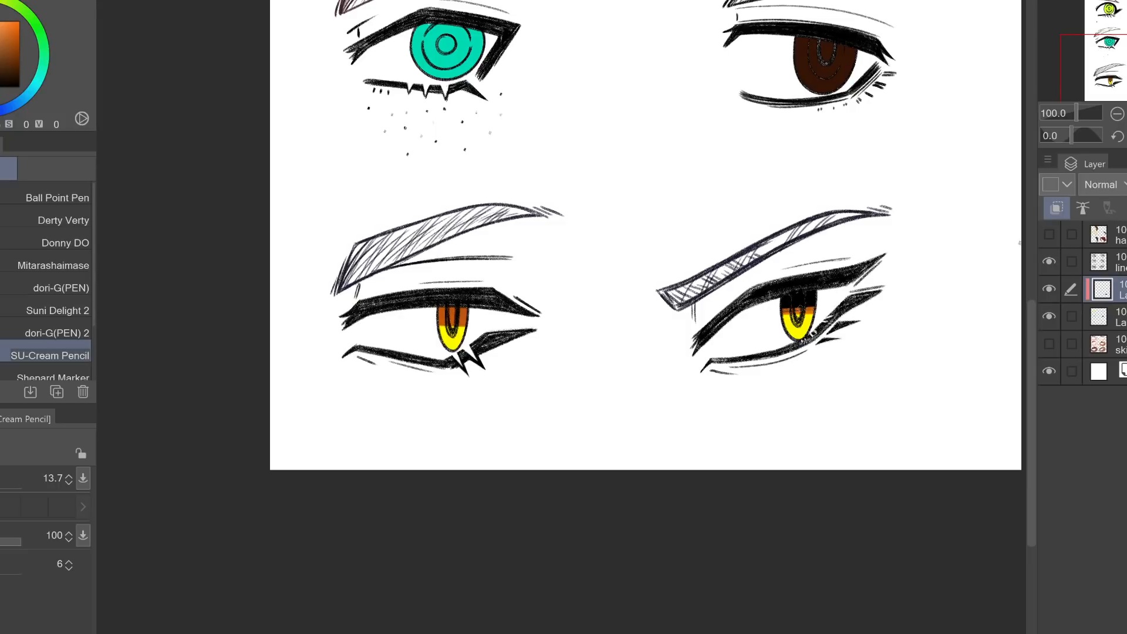
{"action": "left_click", "coordinate": [1117, 114]}
{"action": "left_click", "coordinate": [1116, 113]}
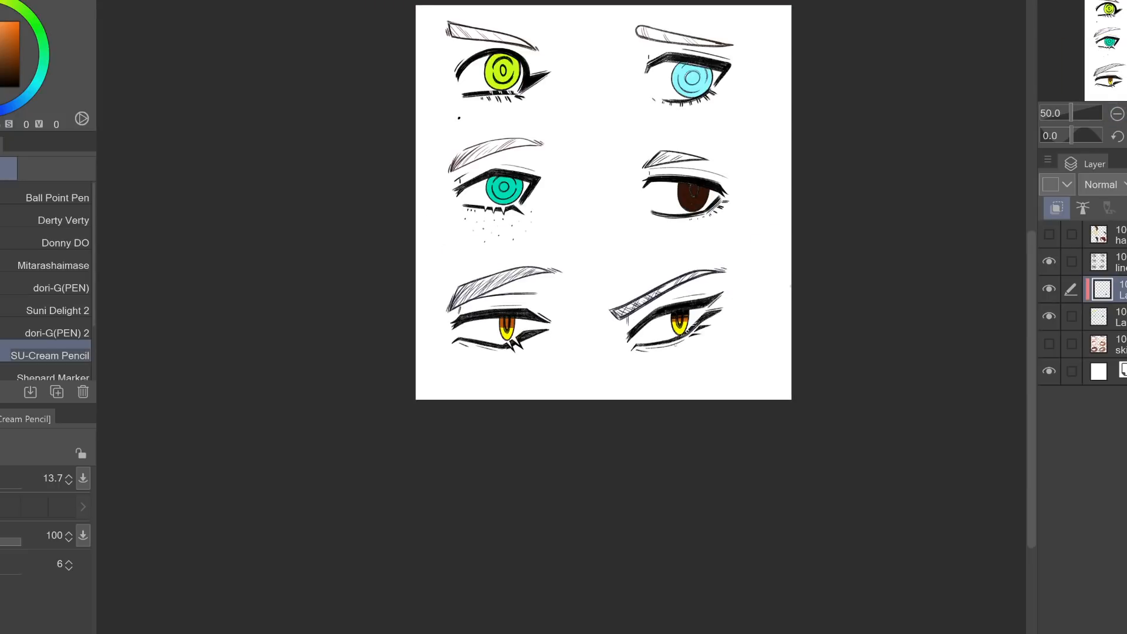
Select the merged iris colour layer and paint the centre of the bottom-left pupil with the iris's yellow
{"action": "key", "text": "ctrl+plus"}
{"action": "key", "text": "ctrl+plus"}
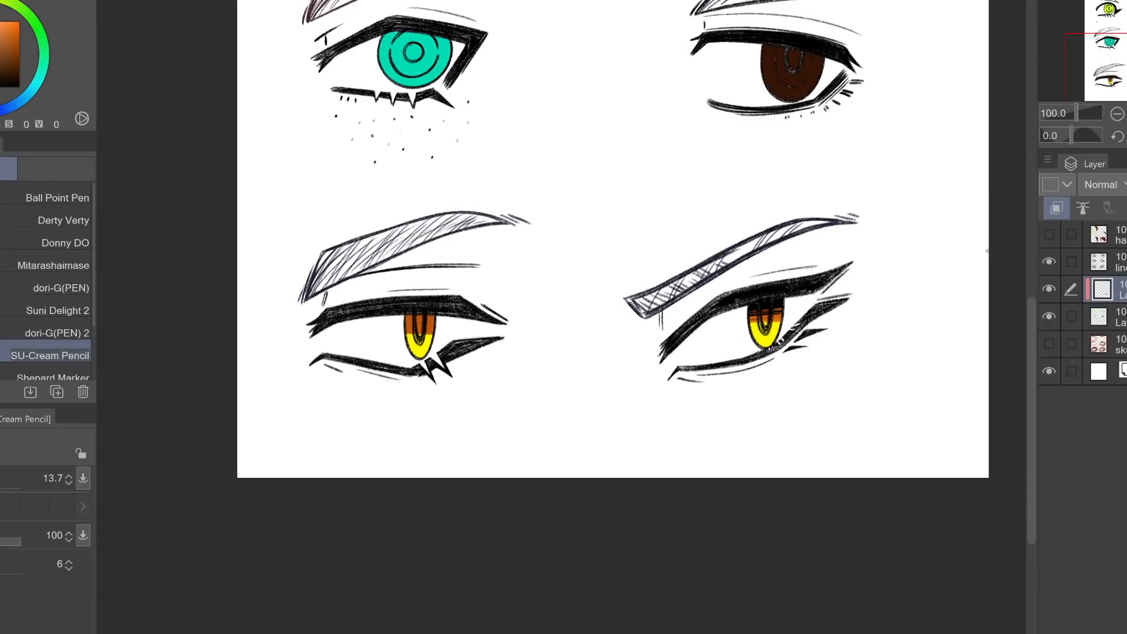
{"action": "key", "text": "ctrl+plus"}
{"action": "left_click_drag", "start_coordinate": [1126, 84], "coordinate": [1122, 88]}
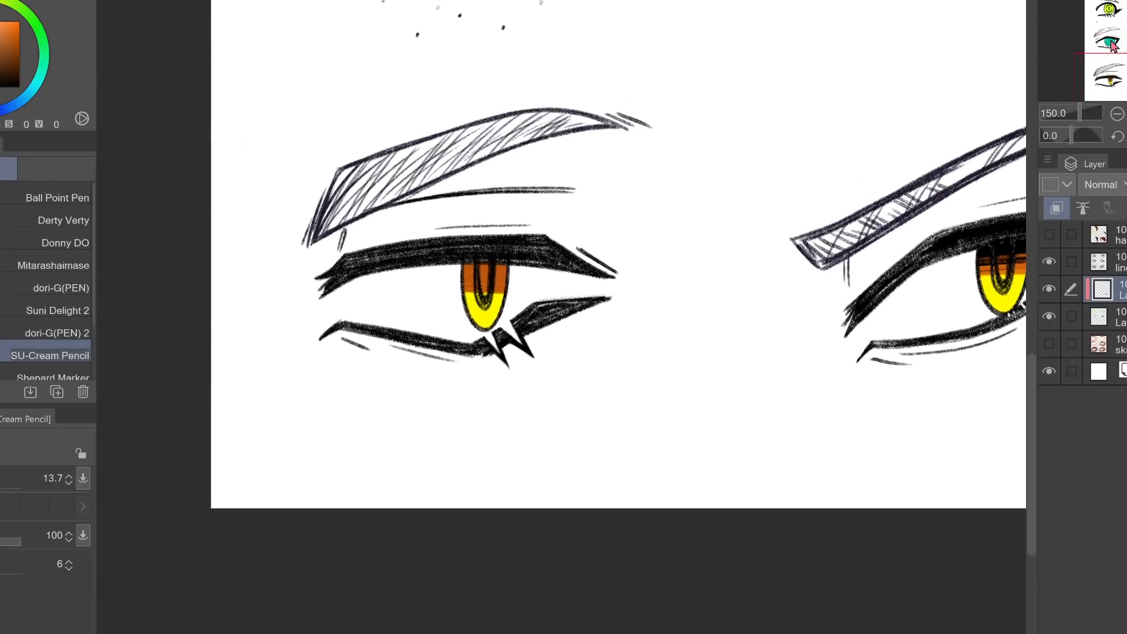
{"action": "left_click", "coordinate": [1120, 317]}
{"action": "key", "text": "ctrl+plus"}
{"action": "left_click_drag", "start_coordinate": [459, 242], "coordinate": [507, 231]}
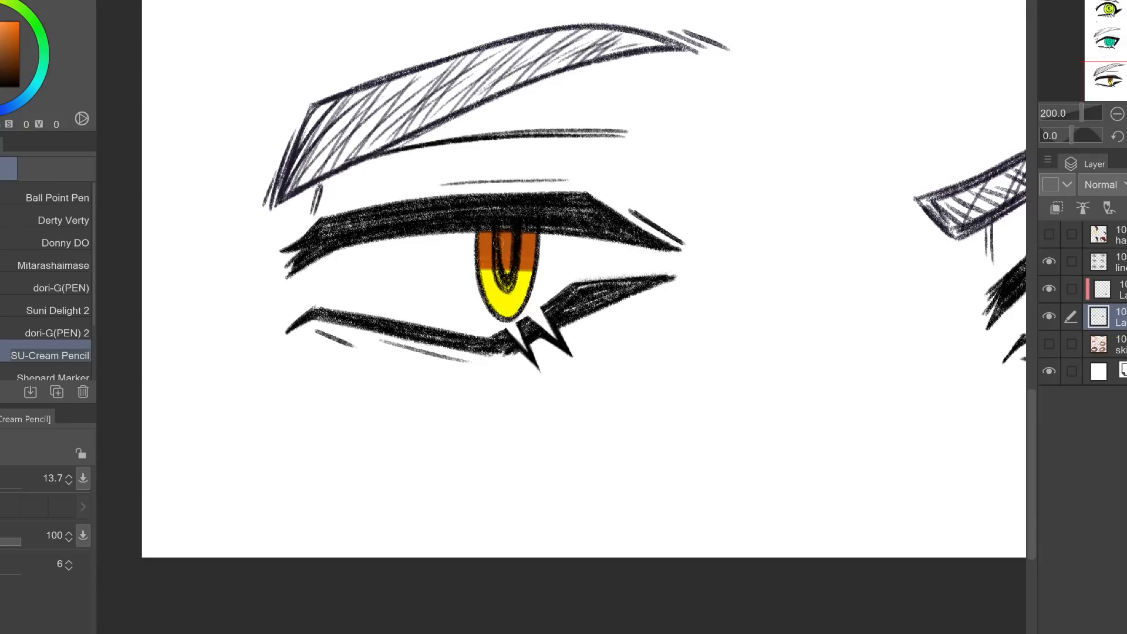
{"action": "key", "text": "ctrl+plus"}
{"action": "key", "text": "ctrl+plus"}
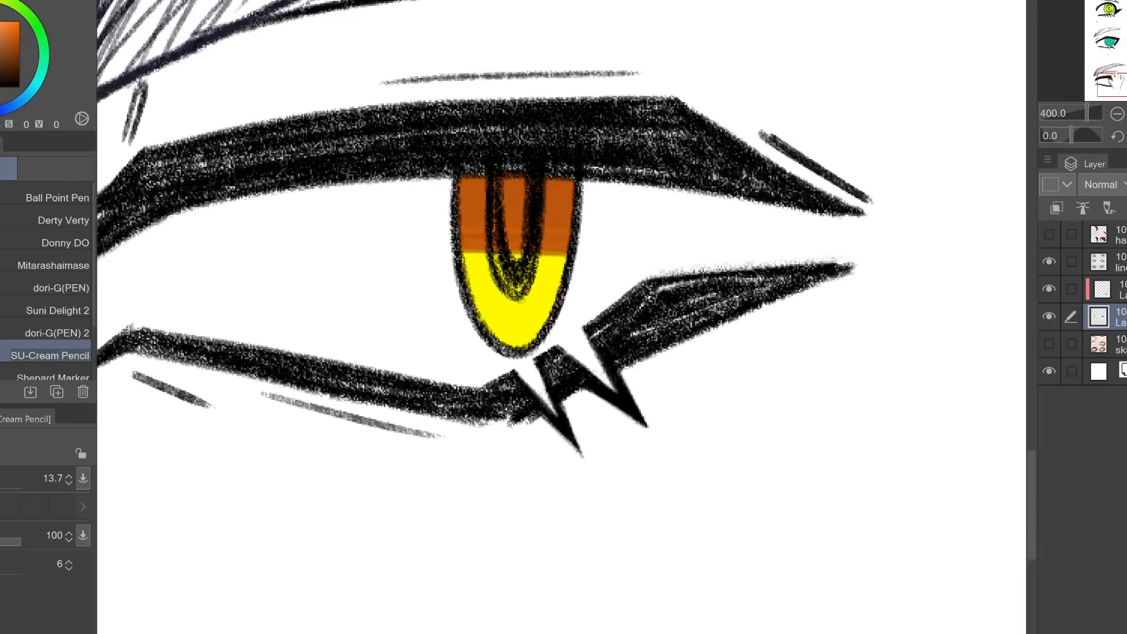
{"action": "mouse_move", "coordinate": [527, 227]}
{"action": "left_mouse_down"}
{"action": "mouse_move", "coordinate": [515, 188]}
{"action": "mouse_move", "coordinate": [524, 258]}
{"action": "mouse_move", "coordinate": [535, 186]}
{"action": "mouse_move", "coordinate": [521, 256]}
{"action": "mouse_move", "coordinate": [527, 194]}
{"action": "mouse_move", "coordinate": [528, 204]}
{"action": "left_mouse_up"}
{"action": "left_click", "coordinate": [555, 311], "text": "alt"}
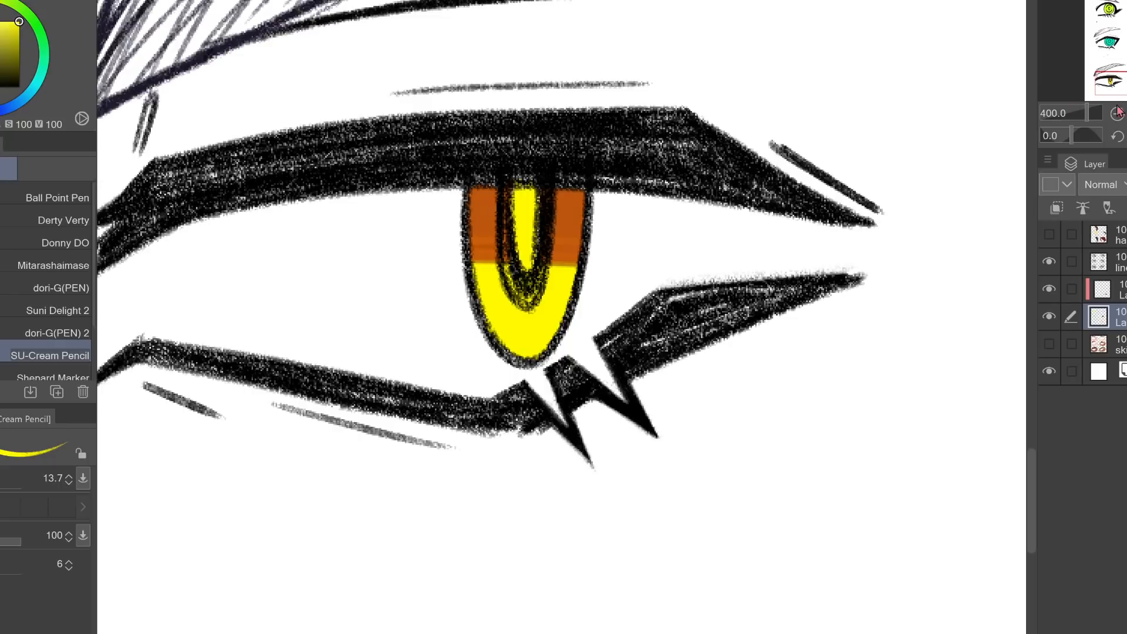
Paint the ring around the bottom-left pupil solid black and leave a narrow yellow slit in its centre
{"action": "left_click", "coordinate": [317, 194], "text": "alt"}
{"action": "mouse_move", "coordinate": [537, 225]}
{"action": "left_mouse_down"}
{"action": "mouse_move", "coordinate": [518, 265]}
{"action": "mouse_move", "coordinate": [528, 267]}
{"action": "mouse_move", "coordinate": [533, 236]}
{"action": "mouse_move", "coordinate": [513, 185]}
{"action": "mouse_move", "coordinate": [510, 245]}
{"action": "mouse_move", "coordinate": [527, 282]}
{"action": "mouse_move", "coordinate": [538, 253]}
{"action": "left_mouse_up"}
{"action": "mouse_move", "coordinate": [501, 194]}
{"action": "left_mouse_down"}
{"action": "mouse_move", "coordinate": [509, 296]}
{"action": "mouse_move", "coordinate": [532, 212]}
{"action": "mouse_move", "coordinate": [522, 195]}
{"action": "mouse_move", "coordinate": [519, 273]}
{"action": "left_mouse_up"}
{"action": "left_click", "coordinate": [532, 326], "text": "alt"}
{"action": "key", "text": "ctrl+z"}
{"action": "mouse_move", "coordinate": [522, 191]}
{"action": "left_mouse_down"}
{"action": "mouse_move", "coordinate": [520, 270]}
{"action": "mouse_move", "coordinate": [525, 194]}
{"action": "mouse_move", "coordinate": [520, 205]}
{"action": "left_mouse_up"}
{"action": "left_click", "coordinate": [1116, 113]}
{"action": "left_click", "coordinate": [1116, 113]}
{"action": "left_click", "coordinate": [1117, 113]}
{"action": "left_click", "coordinate": [1116, 114]}
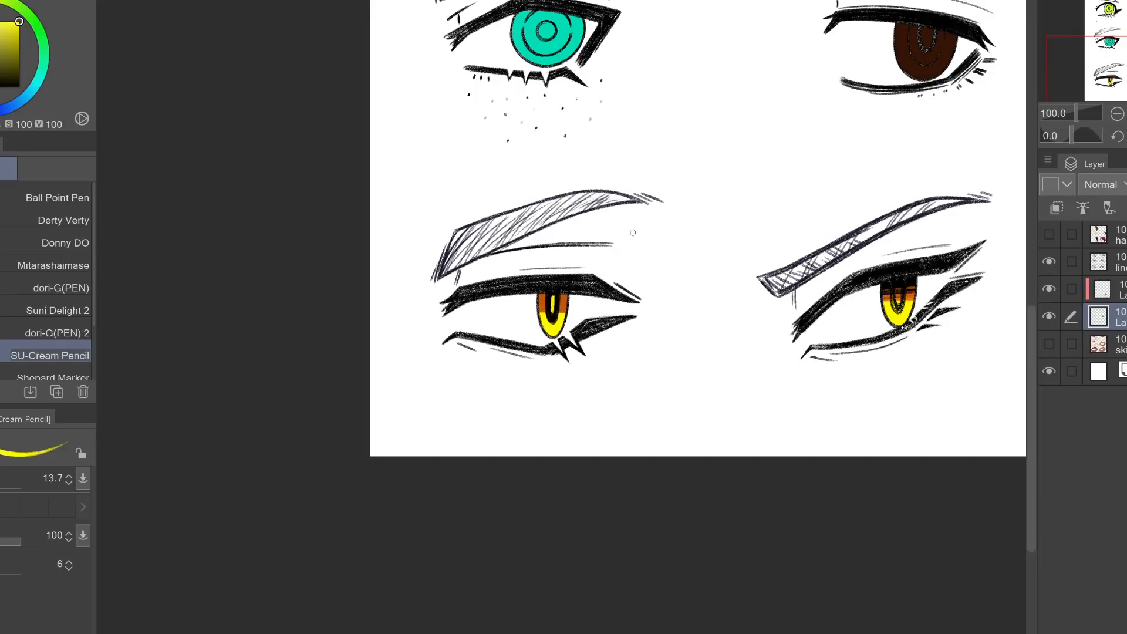
{"action": "left_click_drag", "start_coordinate": [1119, 94], "coordinate": [1126, 93]}
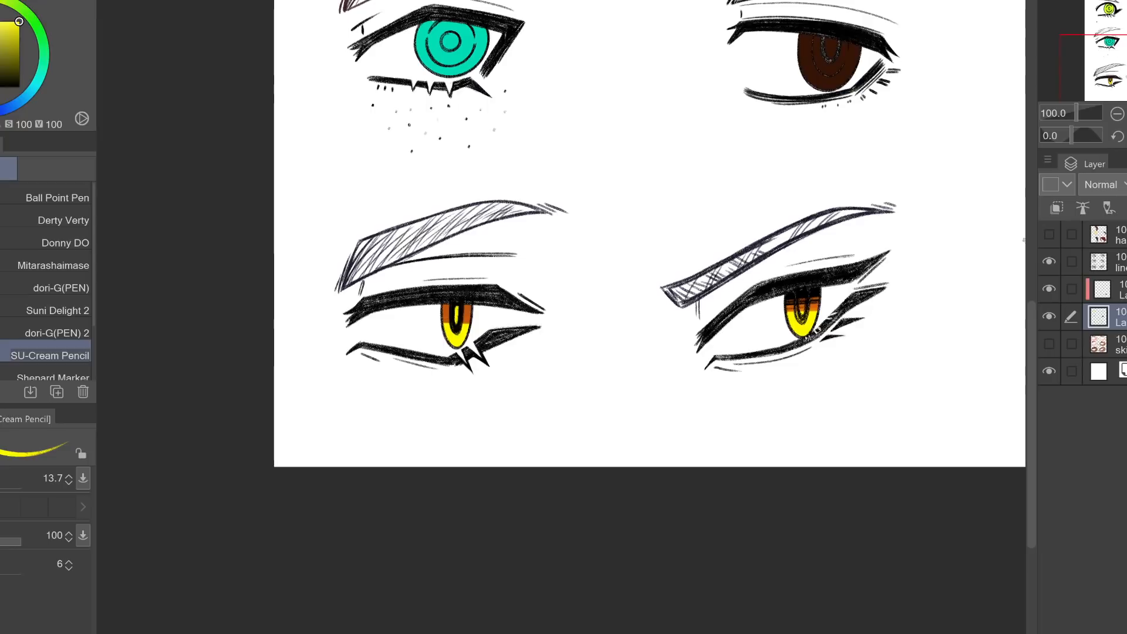
Switch to black and fill in the pupil of the bottom-right iris
{"action": "left_click_drag", "start_coordinate": [695, 158], "coordinate": [667, 211]}
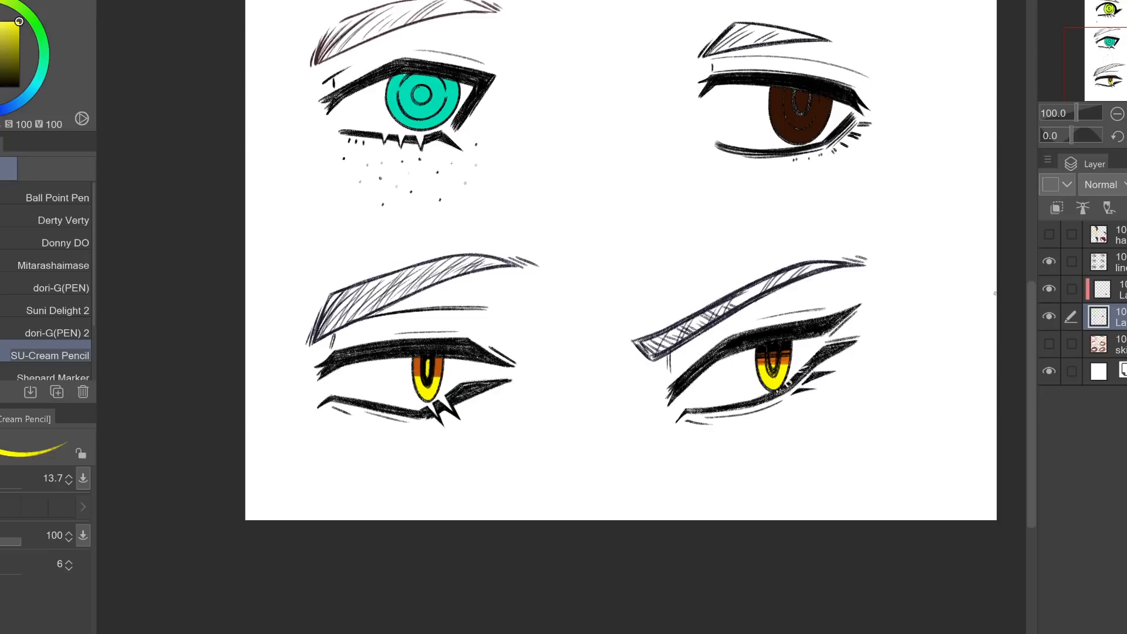
{"action": "scroll", "coordinate": [934, 341], "scroll_direction": "up", "scroll_amount": 2}
{"action": "key", "text": "x"}
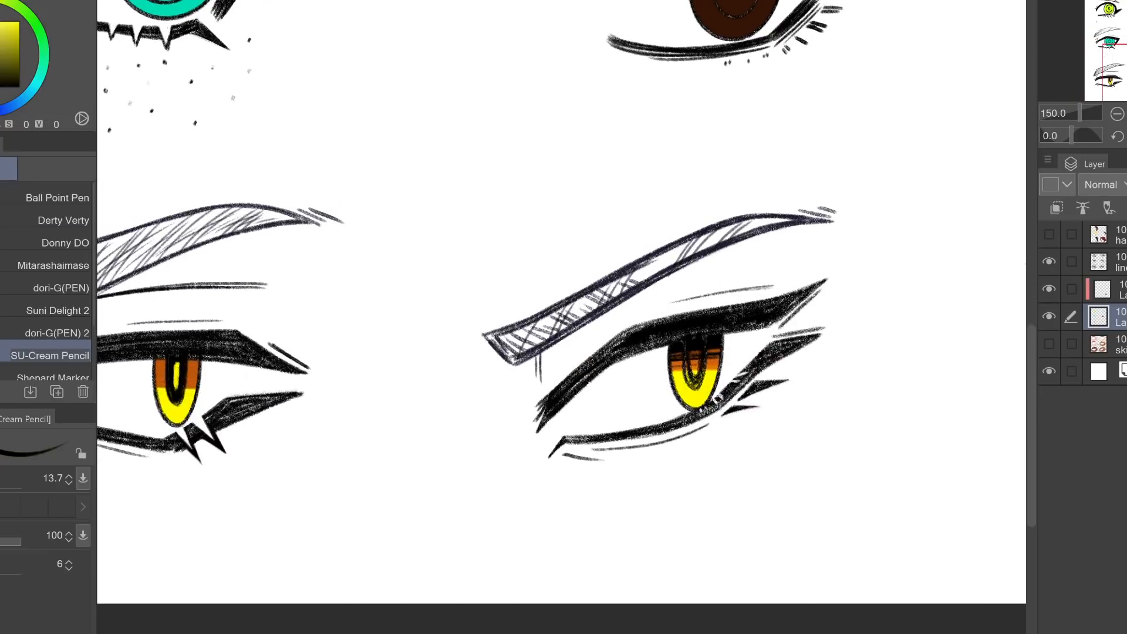
{"action": "key", "text": "ctrl+plus"}
{"action": "left_click_drag", "start_coordinate": [985, 245], "coordinate": [969, 88]}
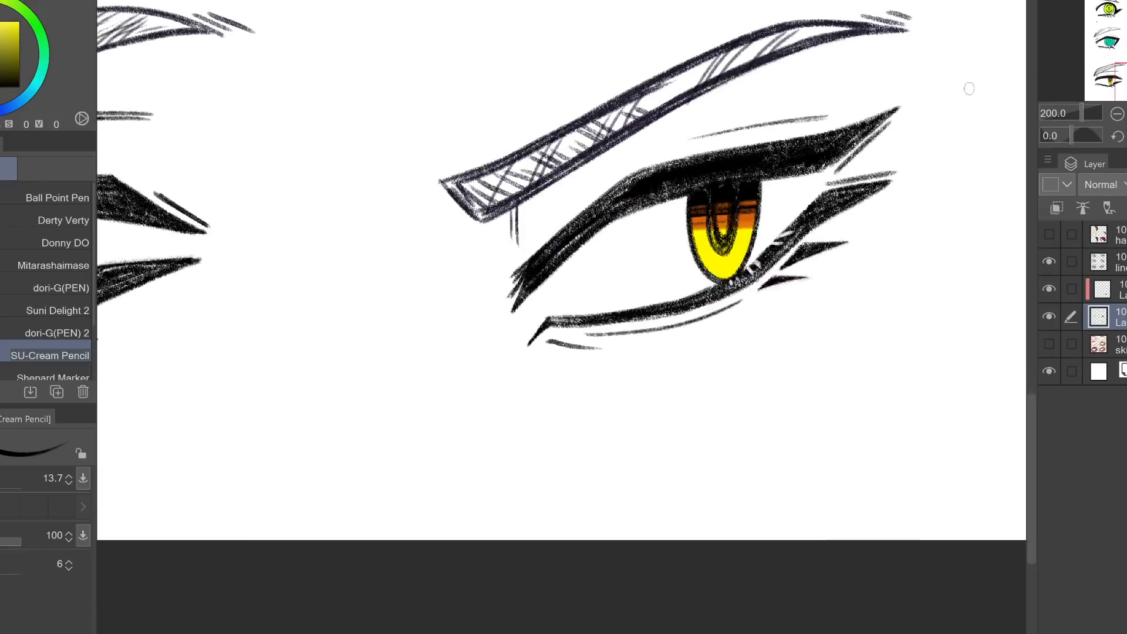
{"action": "left_click_drag", "start_coordinate": [721, 203], "coordinate": [726, 234]}
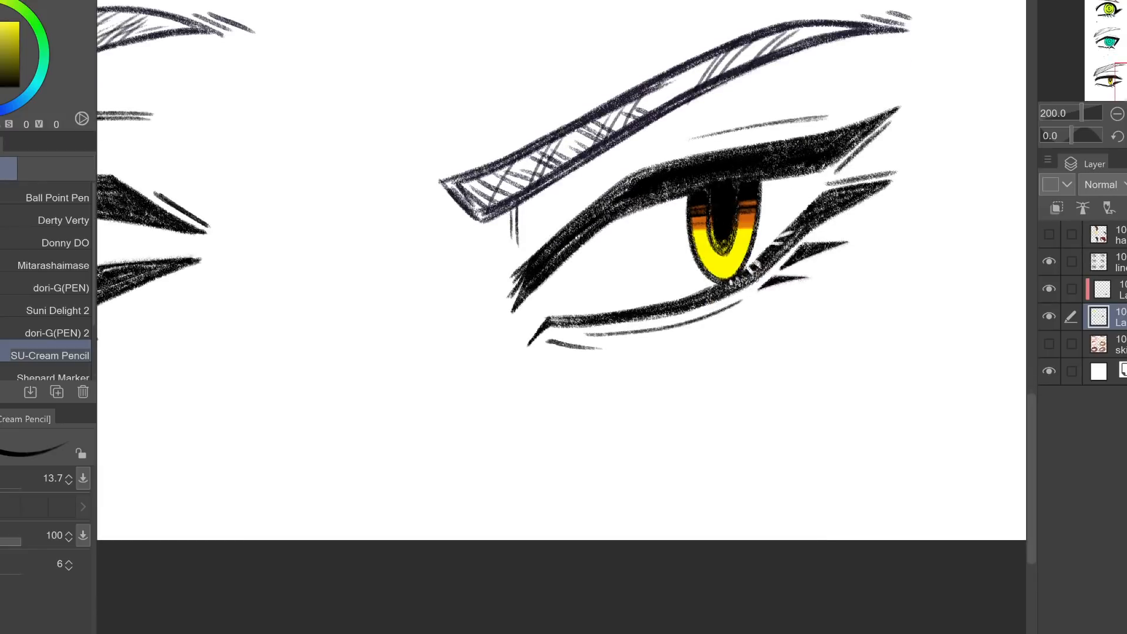
Examine the bottom-row irises up close and against the other eyes on the page
{"action": "key", "text": "ctrl+minus"}
{"action": "key", "text": "ctrl+minus"}
{"action": "key", "text": "ctrl+minus"}
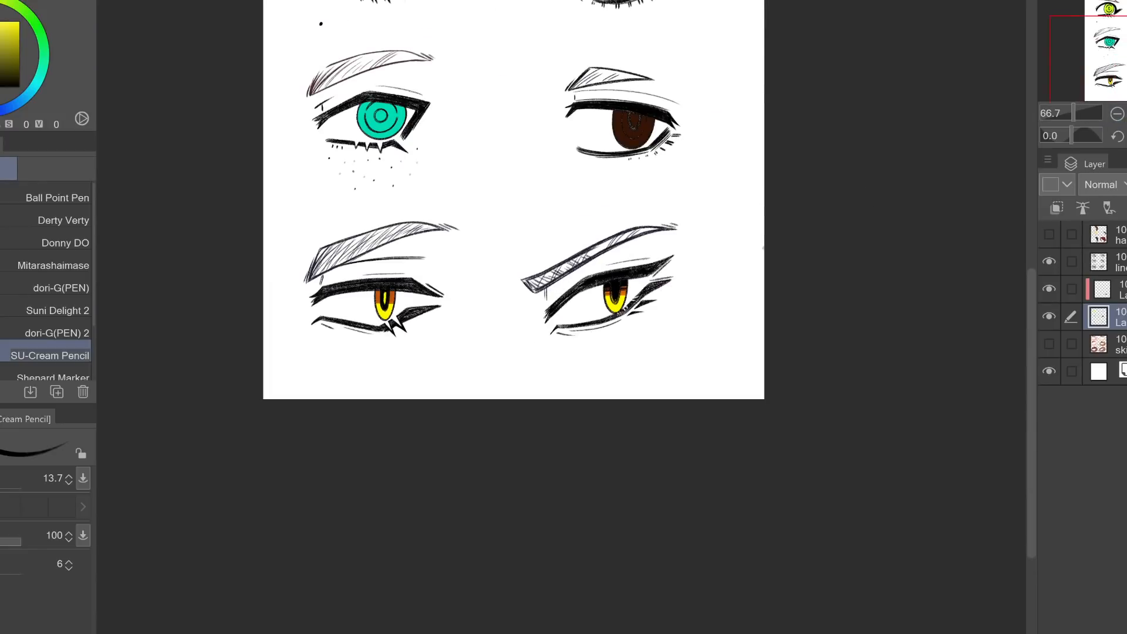
{"action": "key", "text": "ctrl+plus"}
{"action": "key", "text": "ctrl+plus"}
{"action": "key", "text": "ctrl+plus"}
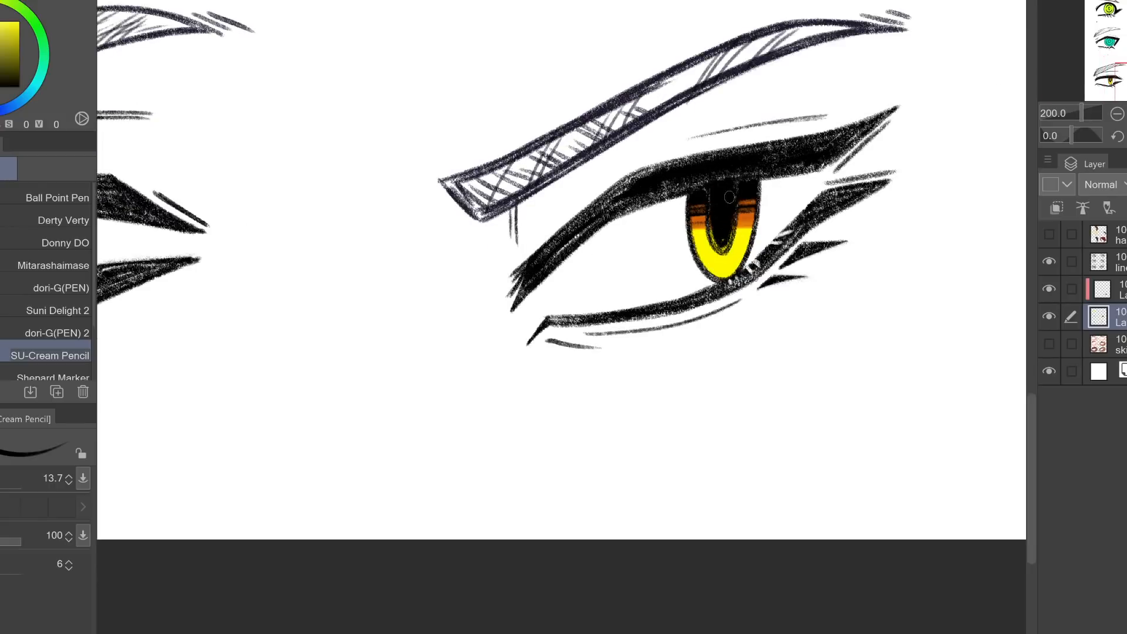
{"action": "key", "text": "ctrl+minus"}
{"action": "key", "text": "ctrl+minus"}
{"action": "key", "text": "ctrl+minus"}
{"action": "key", "text": "ctrl+minus"}
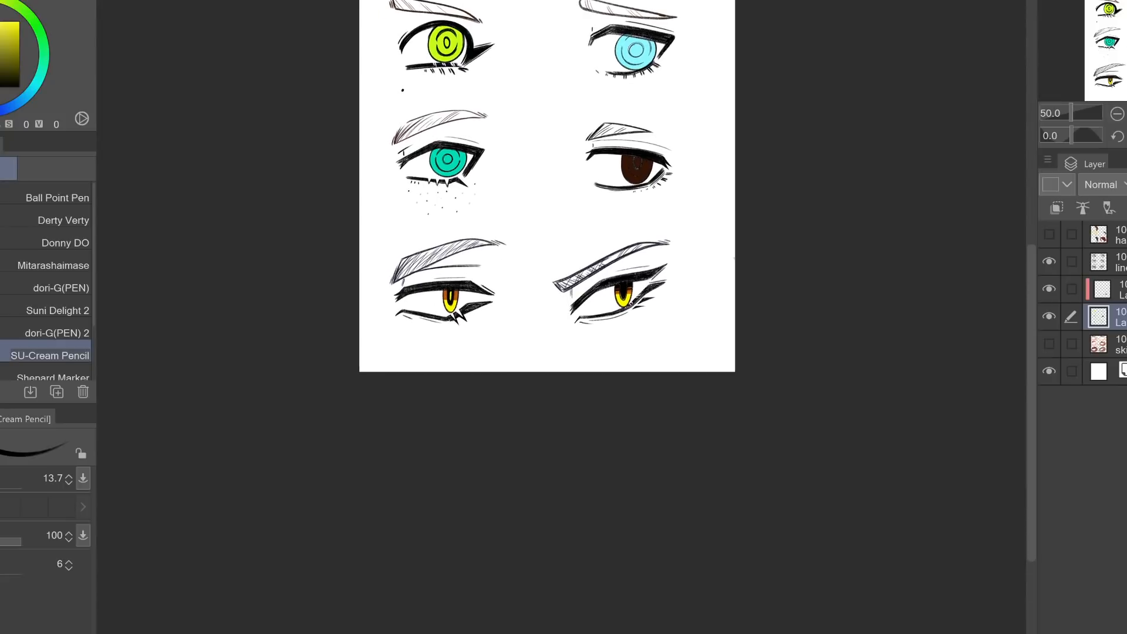
Sample the bottom-left iris's burnt orange and draw a stripe over the yellow just below the shading
{"action": "key", "text": "ctrl+plus"}
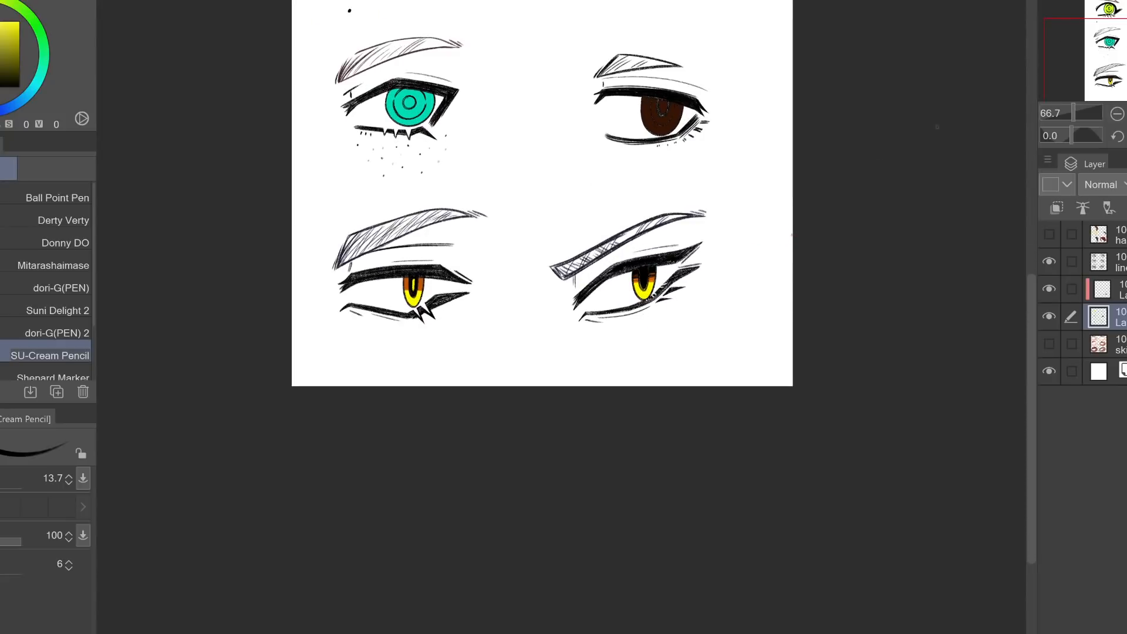
{"action": "key", "text": "ctrl+plus"}
{"action": "key", "text": "ctrl+plus"}
{"action": "key", "text": "ctrl+plus"}
{"action": "key", "text": "ctrl+plus"}
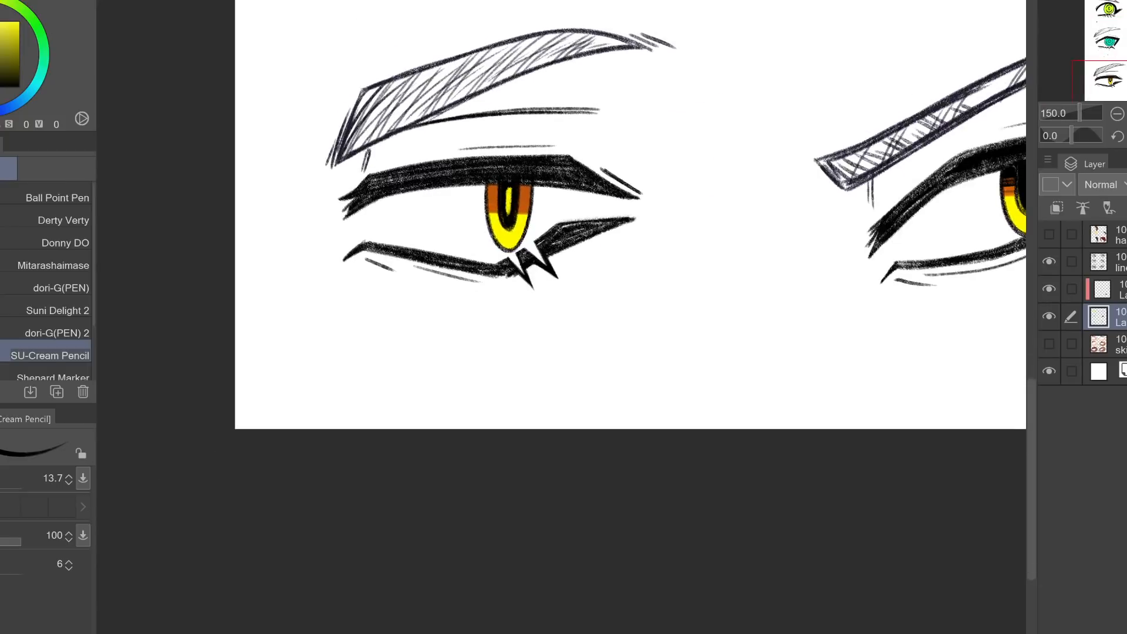
{"action": "left_click_drag", "start_coordinate": [1120, 84], "coordinate": [1119, 83]}
{"action": "left_click", "coordinate": [473, 163], "text": "alt"}
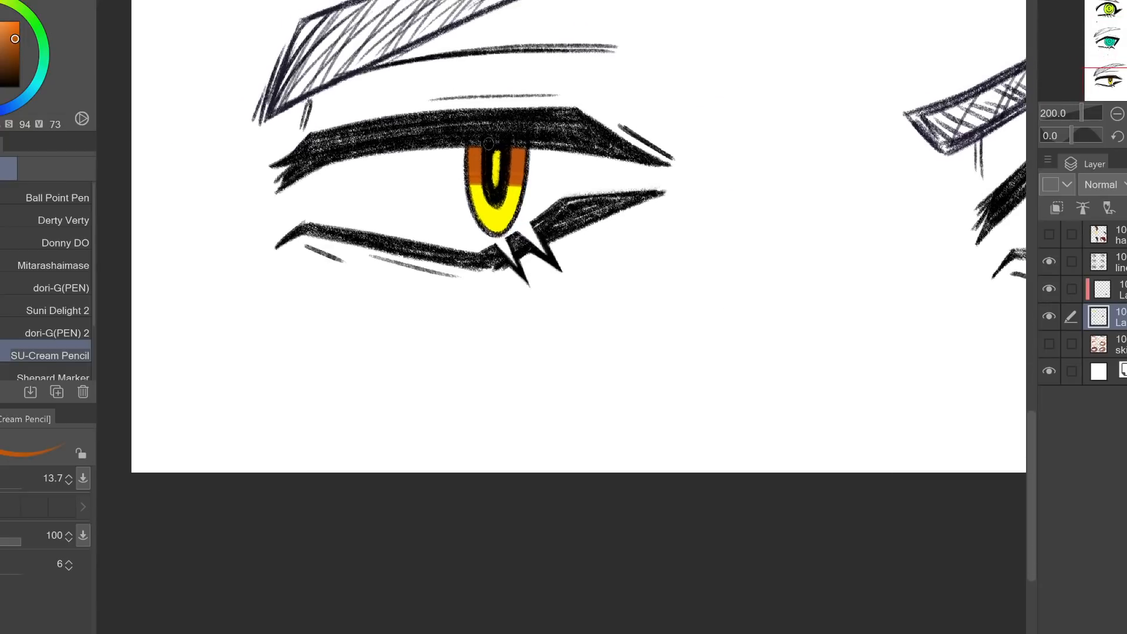
{"action": "key", "text": "ctrl+plus"}
{"action": "key", "text": "ctrl+plus"}
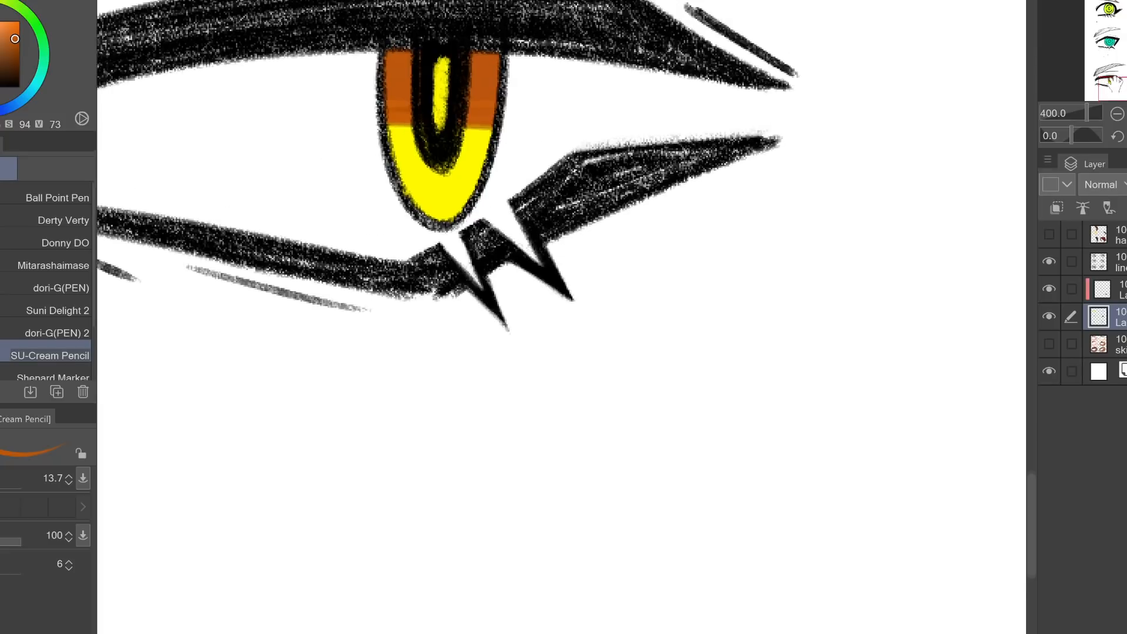
{"action": "mouse_move", "coordinate": [436, 198]}
{"action": "left_mouse_down"}
{"action": "mouse_move", "coordinate": [399, 213]}
{"action": "mouse_move", "coordinate": [439, 206]}
{"action": "mouse_move", "coordinate": [397, 213]}
{"action": "left_mouse_up"}
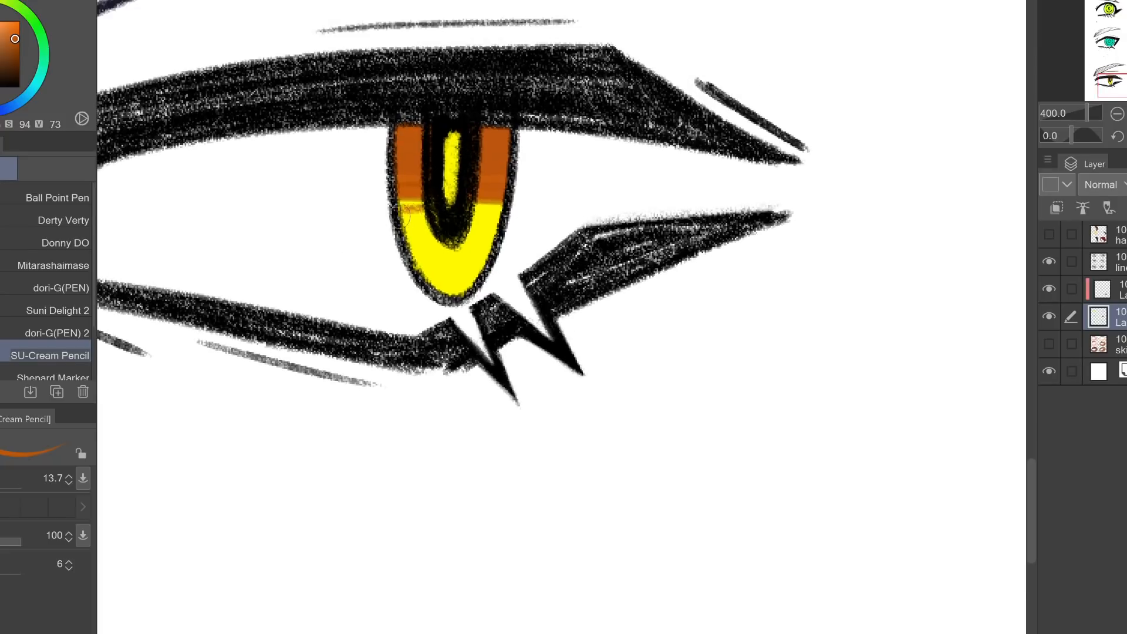
Set the brush size to 8.0 and draw two thin burnt-orange stripes across the yellow of the bottom-left iris
{"action": "key", "text": "bracketleft"}
{"action": "key", "text": "bracketleft"}
{"action": "mouse_move", "coordinate": [435, 207]}
{"action": "left_mouse_down"}
{"action": "mouse_move", "coordinate": [400, 213]}
{"action": "mouse_move", "coordinate": [506, 215]}
{"action": "mouse_move", "coordinate": [463, 227]}
{"action": "left_mouse_up"}
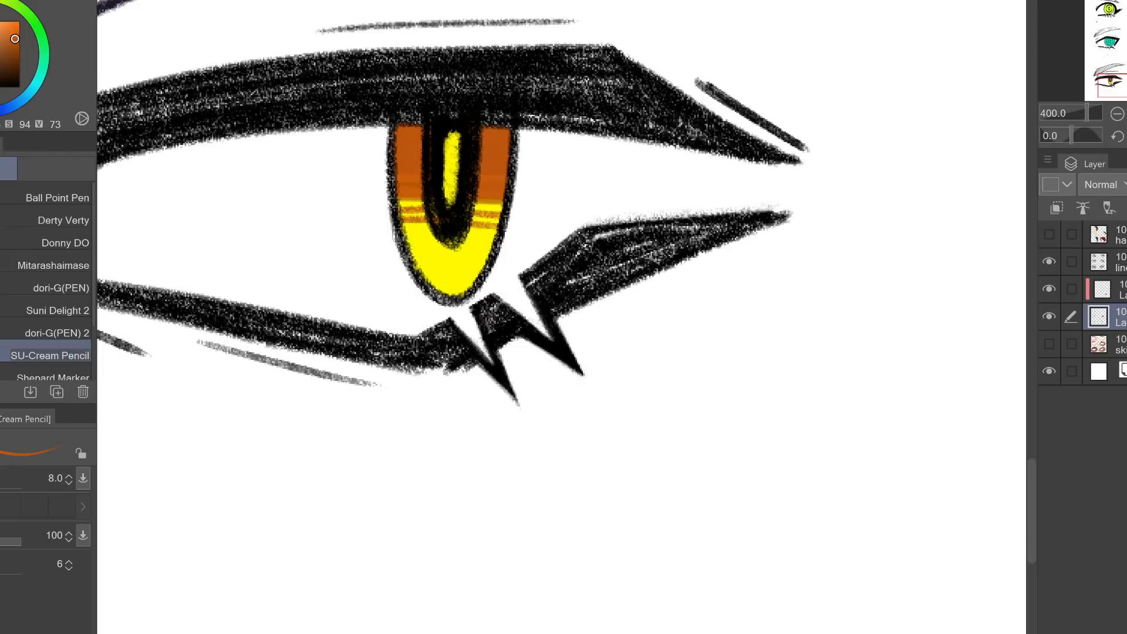
Draw one more thin burnt-orange stripe across the yellow of the bottom-left iris and sample the black of its pupil
{"action": "left_click_drag", "start_coordinate": [394, 234], "coordinate": [517, 237]}
{"action": "left_click", "coordinate": [454, 209], "text": "alt"}
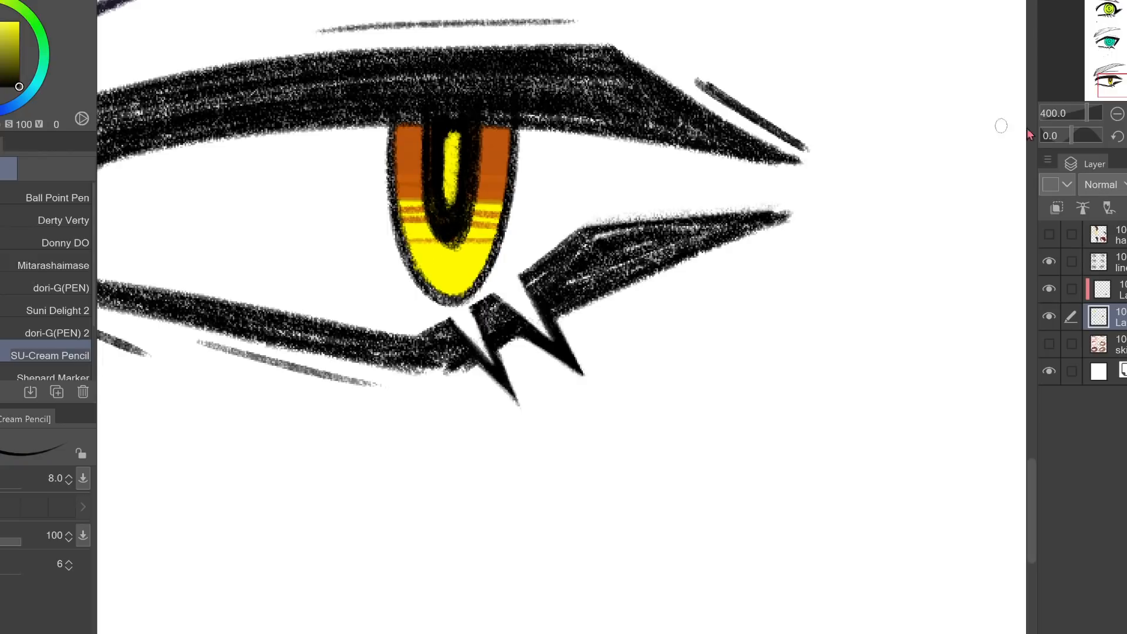
{"action": "left_click", "coordinate": [1115, 116]}
{"action": "left_click", "coordinate": [1115, 116]}
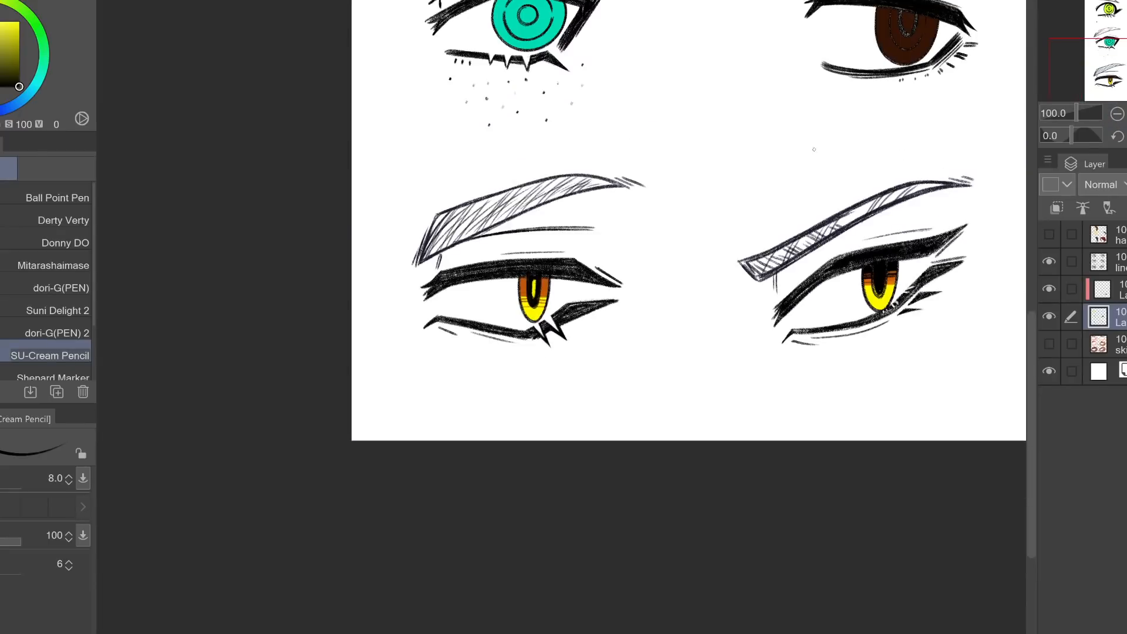
{"action": "left_click_drag", "start_coordinate": [1118, 76], "coordinate": [1117, 58]}
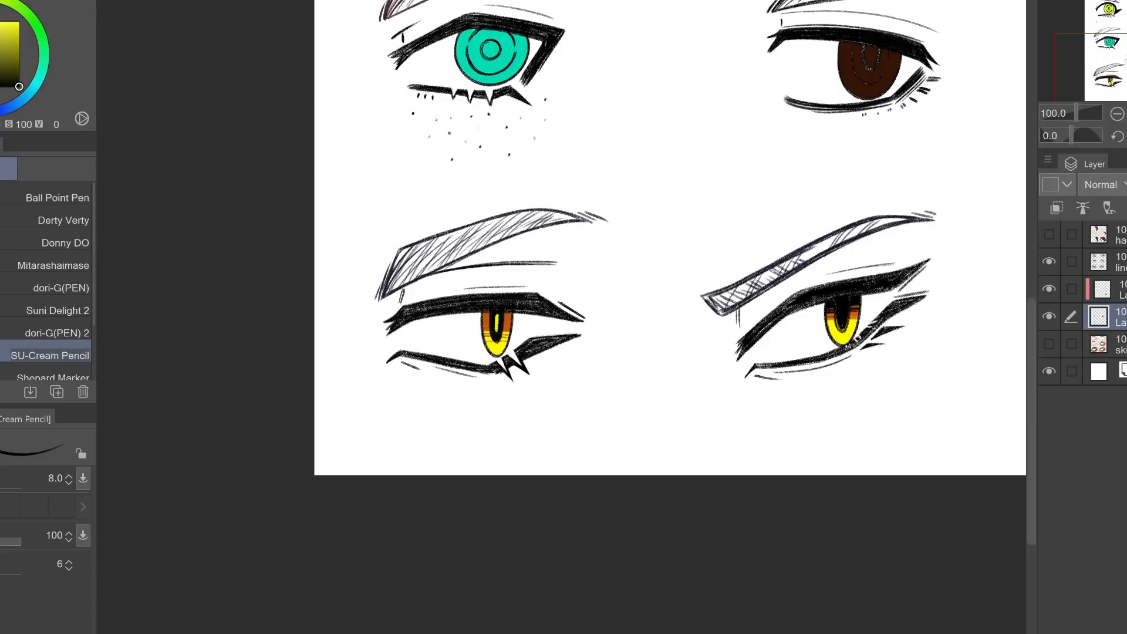
{"action": "left_click_drag", "start_coordinate": [1126, 60], "coordinate": [1114, 13]}
Select the clipped shading layer and merge it down into the iris base colour layer
{"action": "key", "text": "ctrl+plus"}
{"action": "key", "text": "ctrl+plus"}
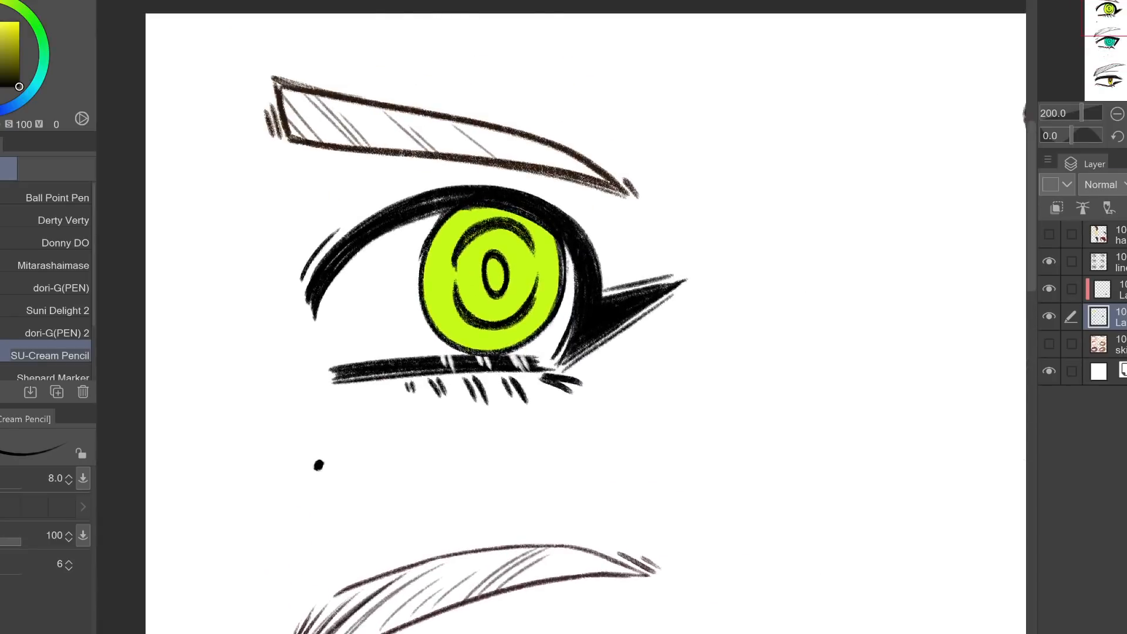
{"action": "key", "text": "ctrl+plus"}
{"action": "key", "text": "ctrl+plus"}
{"action": "left_click", "coordinate": [1122, 285]}
{"action": "key", "text": "ctrl+e"}
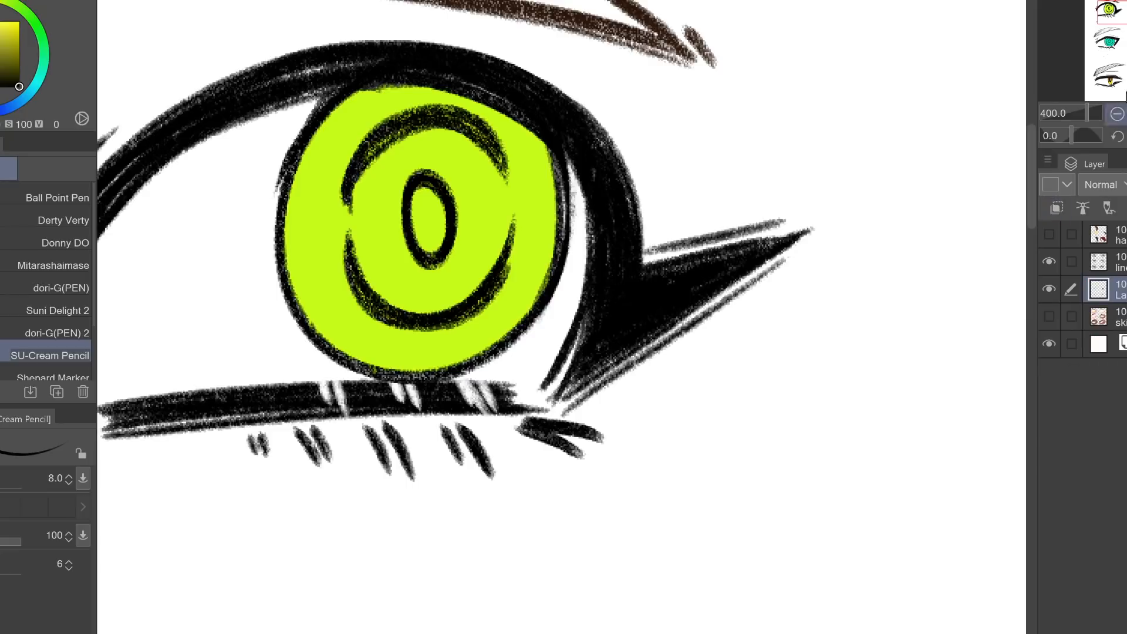
Shade the upper half of the top-left lime iris in green at saturation 100, value 80 on a layer clipped to the base colours
{"action": "left_click_drag", "start_coordinate": [1113, 13], "coordinate": [1110, 12]}
{"action": "left_click", "coordinate": [547, 152], "text": "alt"}
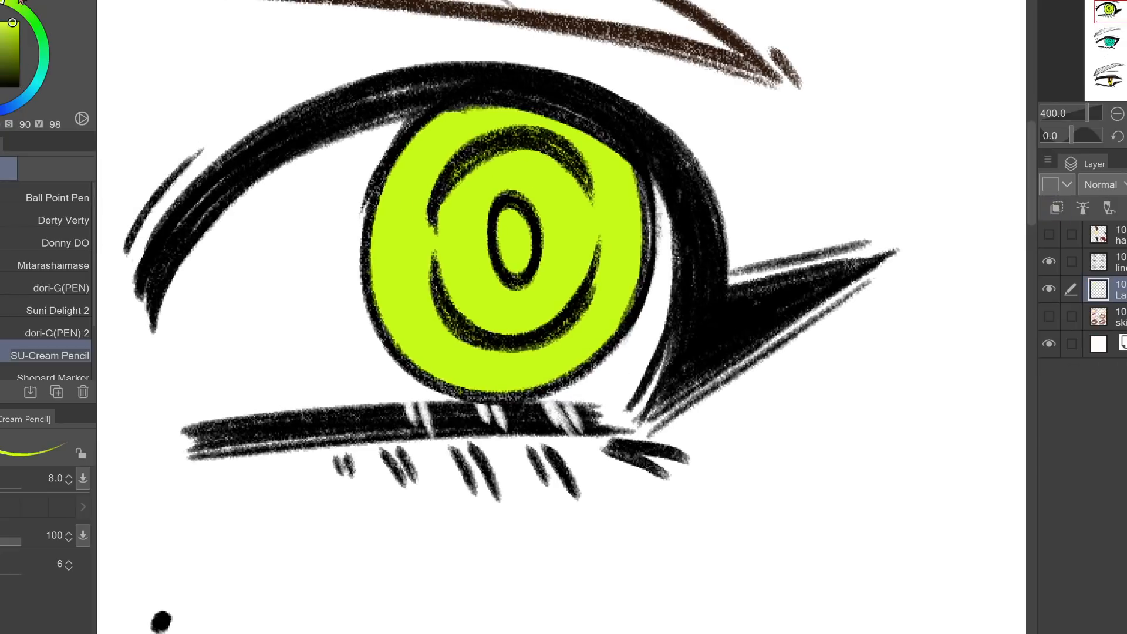
{"action": "key", "text": "p"}
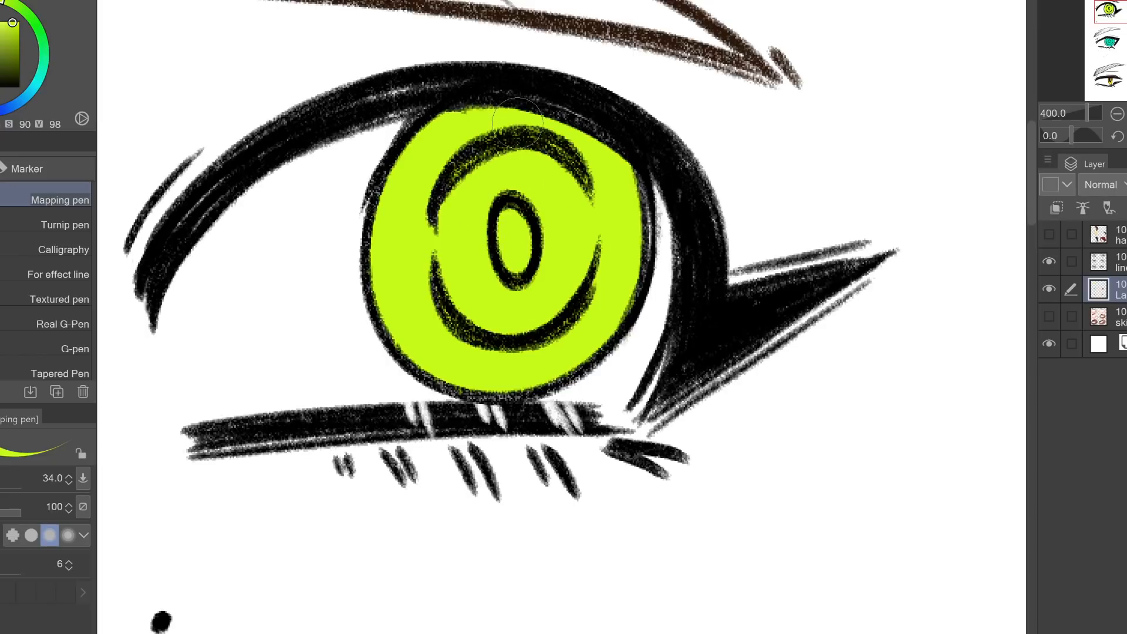
{"action": "left_click", "coordinate": [37, 25]}
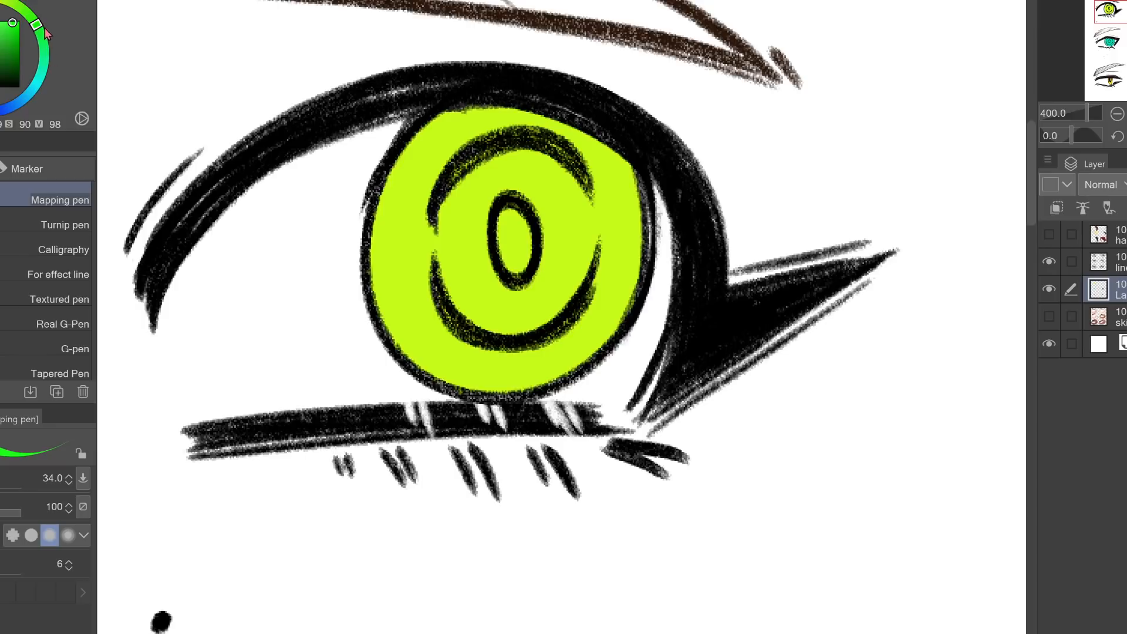
{"action": "mouse_move", "coordinate": [44, 44]}
{"action": "left_mouse_down"}
{"action": "mouse_move", "coordinate": [42, 32]}
{"action": "mouse_move", "coordinate": [18, 34]}
{"action": "left_mouse_up"}
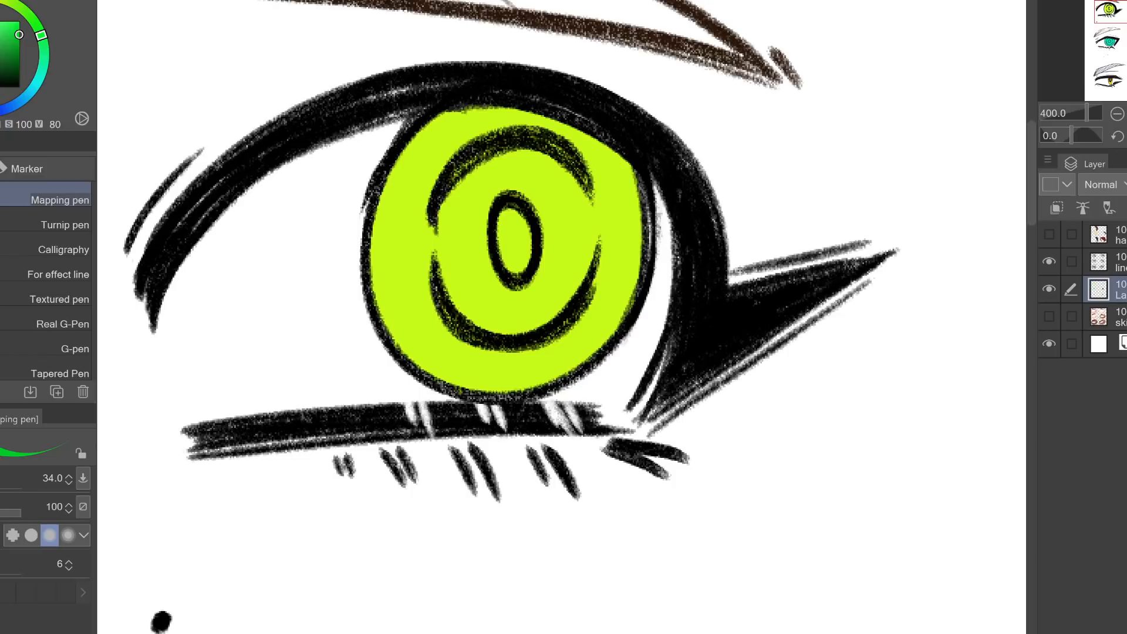
{"action": "left_click", "coordinate": [1057, 208]}
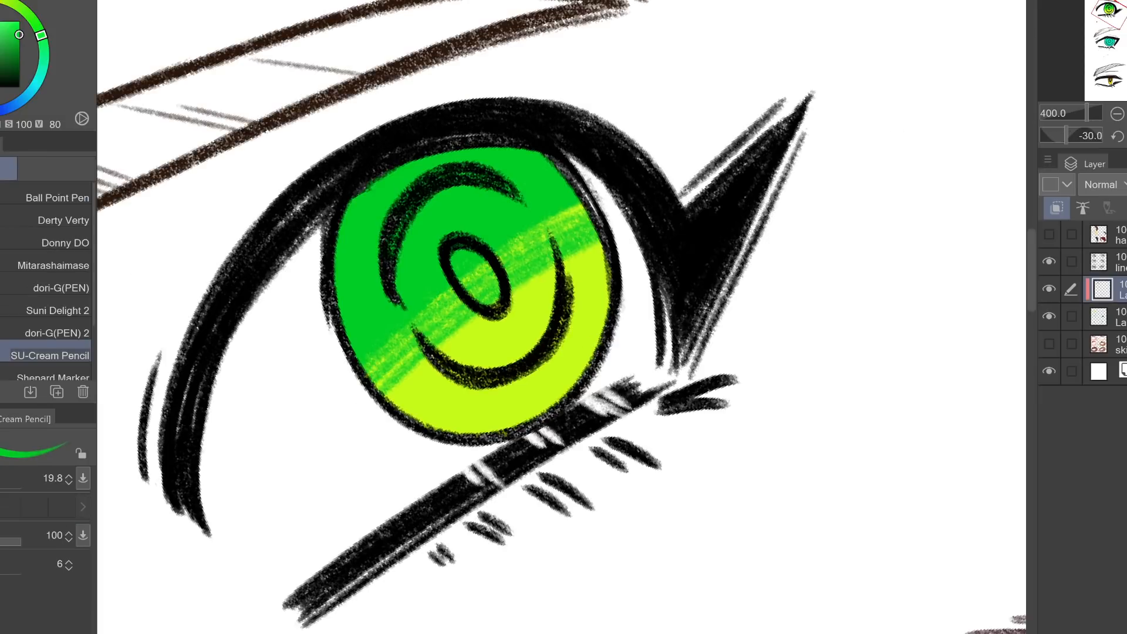
{"action": "left_click", "coordinate": [1117, 136]}
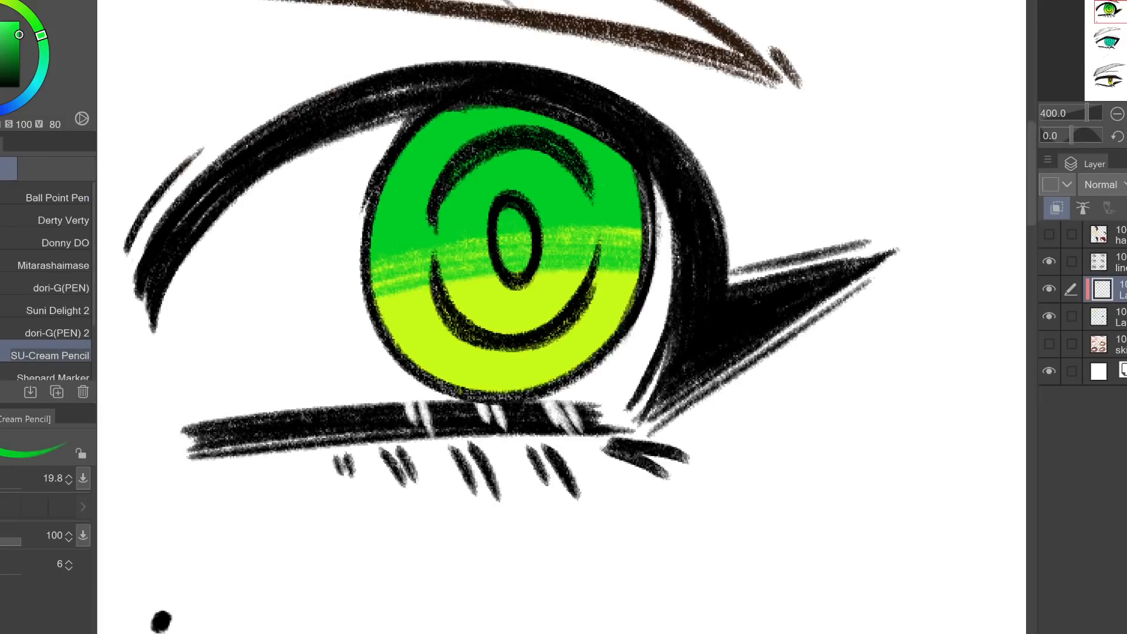
Shift the colour to a darker bluish green at value 56 and shade the upper part of the top-left iris
{"action": "left_click", "coordinate": [1117, 114]}
{"action": "left_click", "coordinate": [1116, 114]}
{"action": "key", "text": "ctrl+plus"}
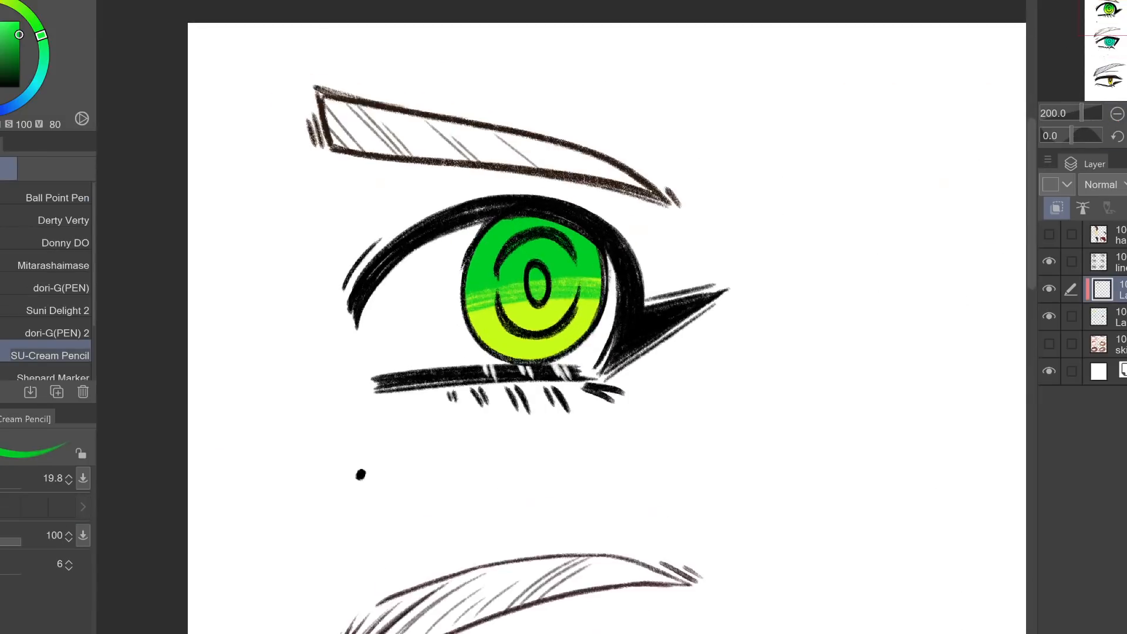
{"action": "key", "text": "minus"}
{"action": "key", "text": "minus"}
{"action": "key", "text": "minus"}
{"action": "left_click_drag", "start_coordinate": [44, 56], "coordinate": [43, 68]}
{"action": "left_click", "coordinate": [21, 45]}
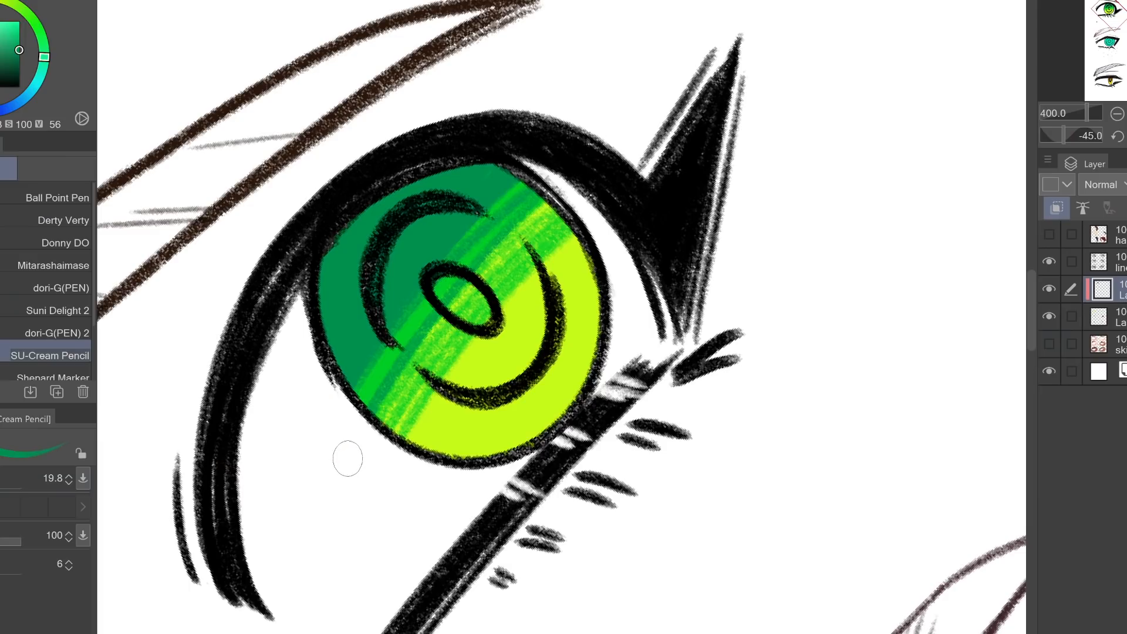
Blend the bands of the top-left iris with streaks of its sampled mid green and sampled lime
{"action": "left_click", "coordinate": [411, 327], "text": "alt"}
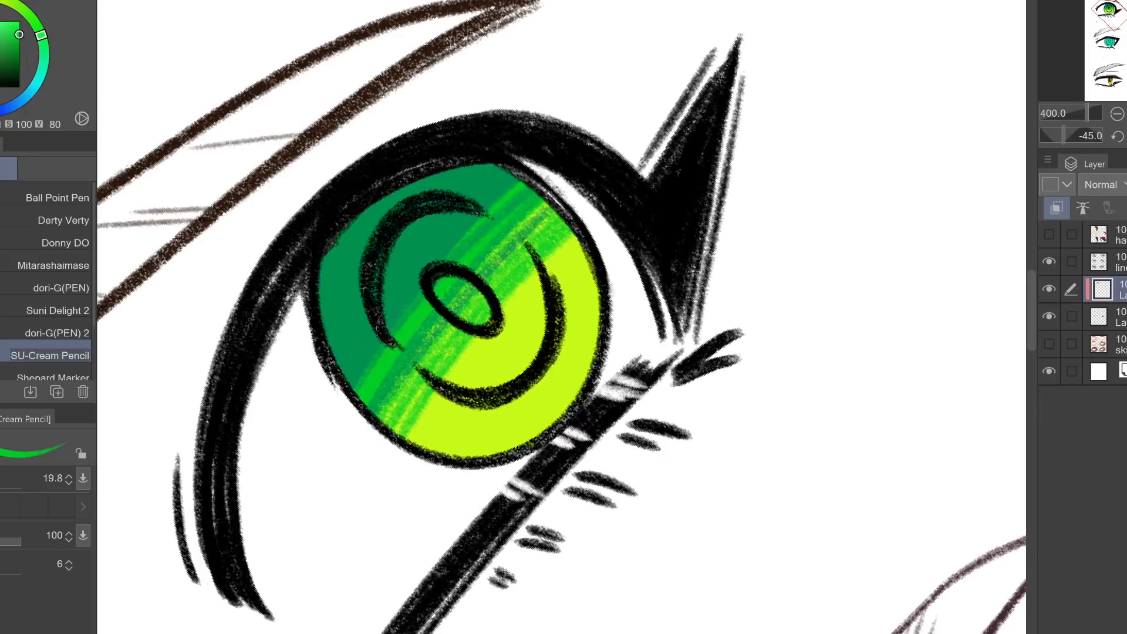
{"action": "mouse_move", "coordinate": [315, 428]}
{"action": "left_mouse_down"}
{"action": "mouse_move", "coordinate": [369, 347]}
{"action": "mouse_move", "coordinate": [552, 157]}
{"action": "left_mouse_up"}
{"action": "left_click_drag", "start_coordinate": [291, 391], "coordinate": [629, 121]}
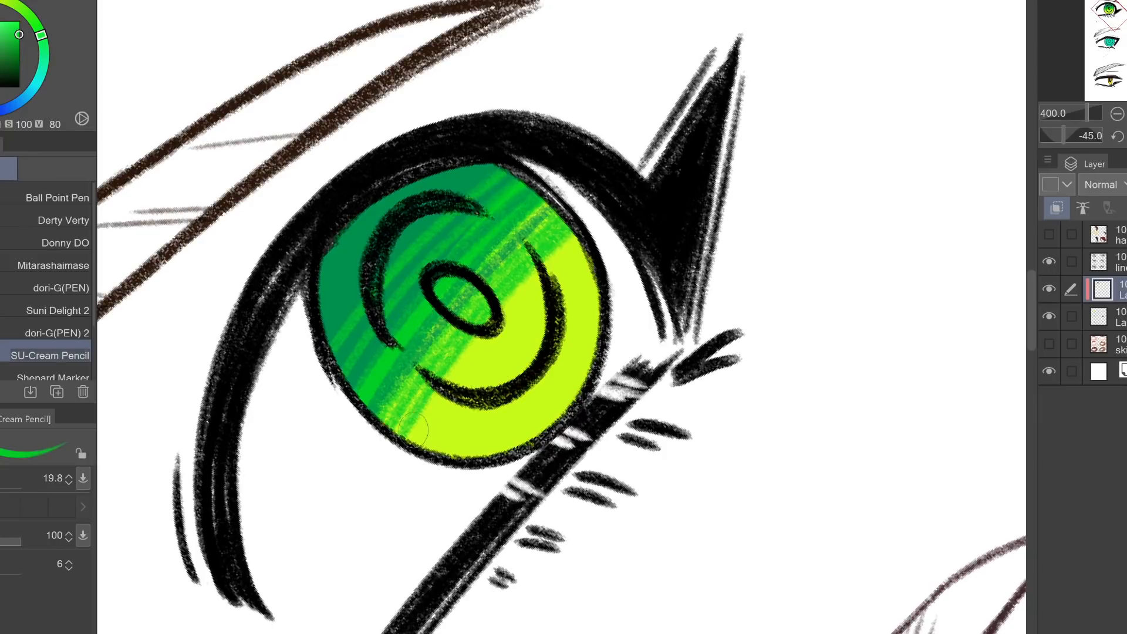
{"action": "left_click", "coordinate": [537, 381], "text": "alt"}
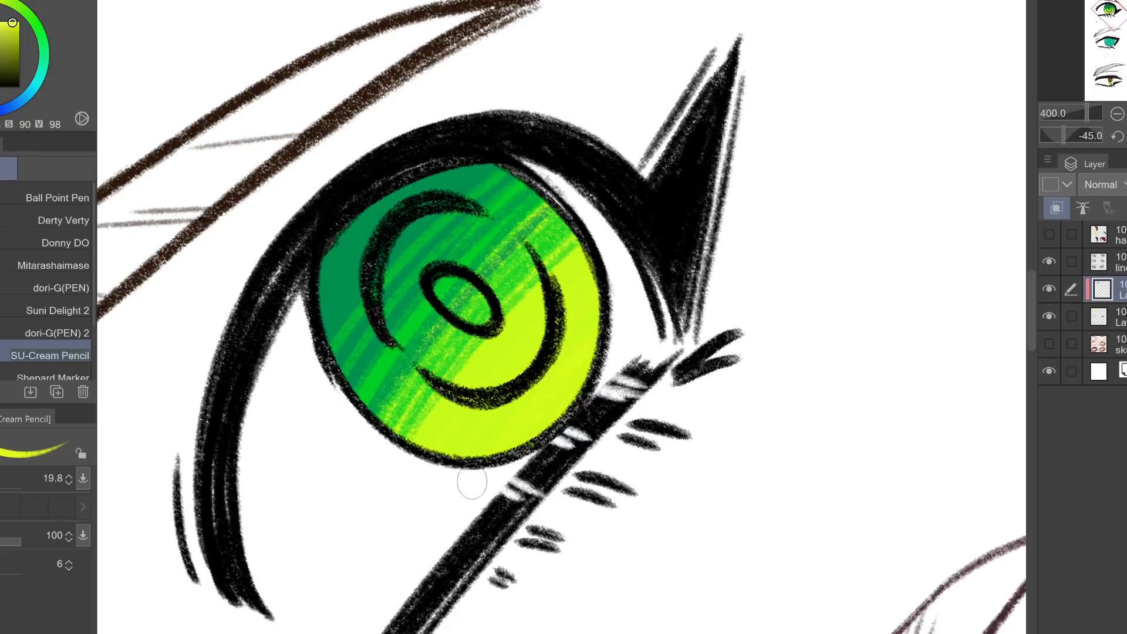
Paint a bright yellow ring around the inner black ring of the top-left iris with the brush at size 15.6
{"action": "key", "text": "ctrl+alt+0"}
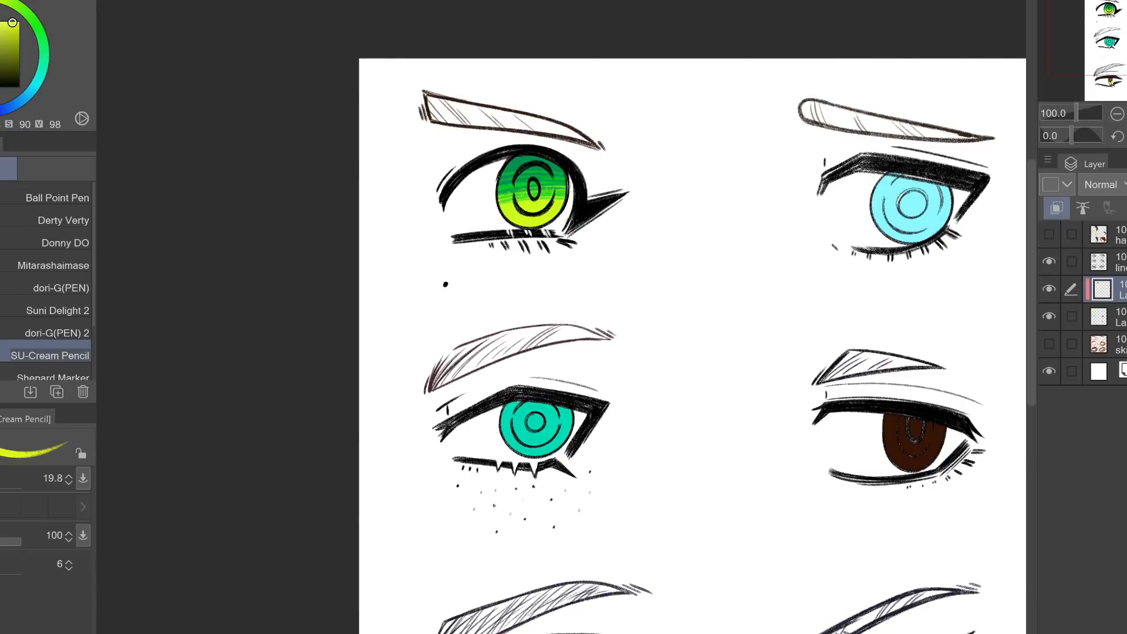
{"action": "key", "text": "ctrl+plus"}
{"action": "key", "text": "ctrl+plus"}
{"action": "scroll", "coordinate": [561, 316], "scroll_direction": "up", "scroll_amount": 3}
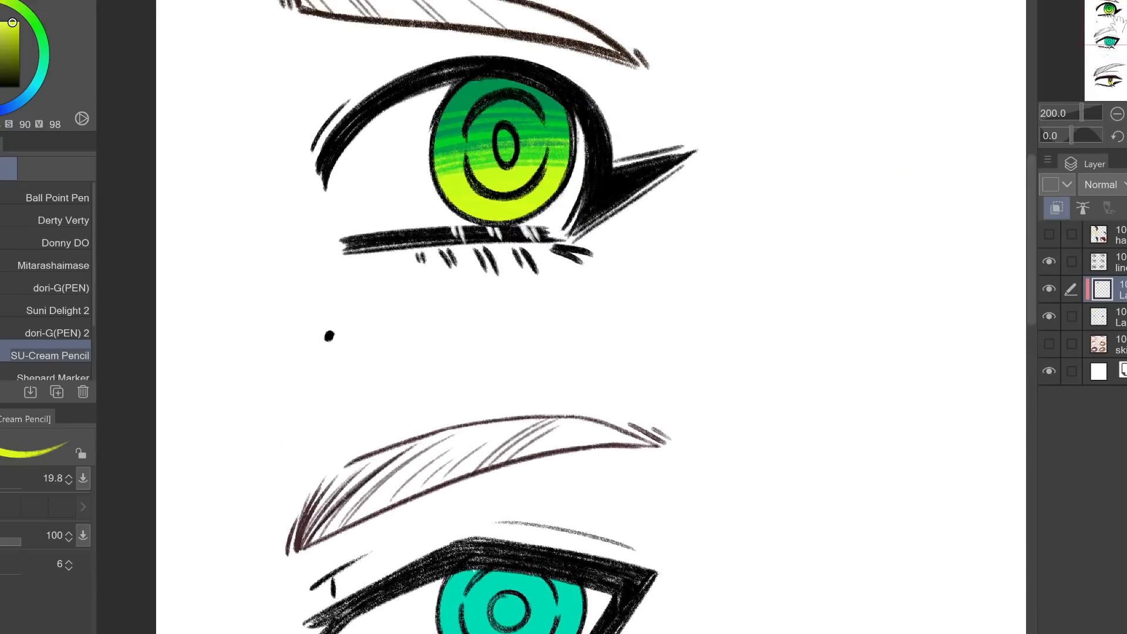
{"action": "key", "text": "ctrl+plus"}
{"action": "left_click_drag", "start_coordinate": [101, 373], "coordinate": [186, 633]}
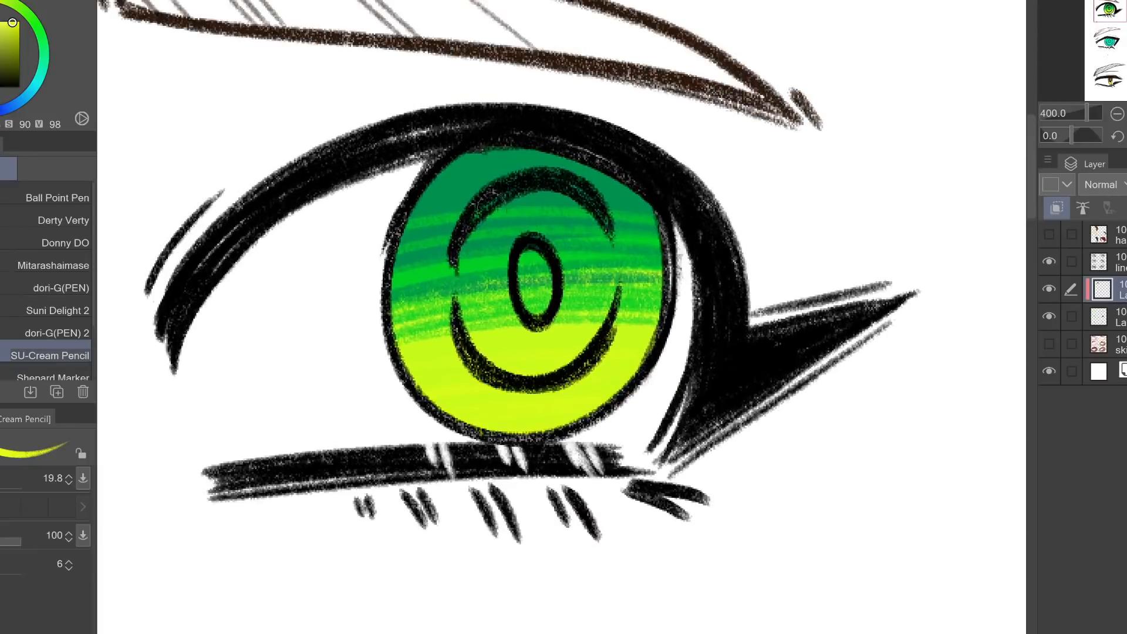
{"action": "key", "text": "ctrl+minus"}
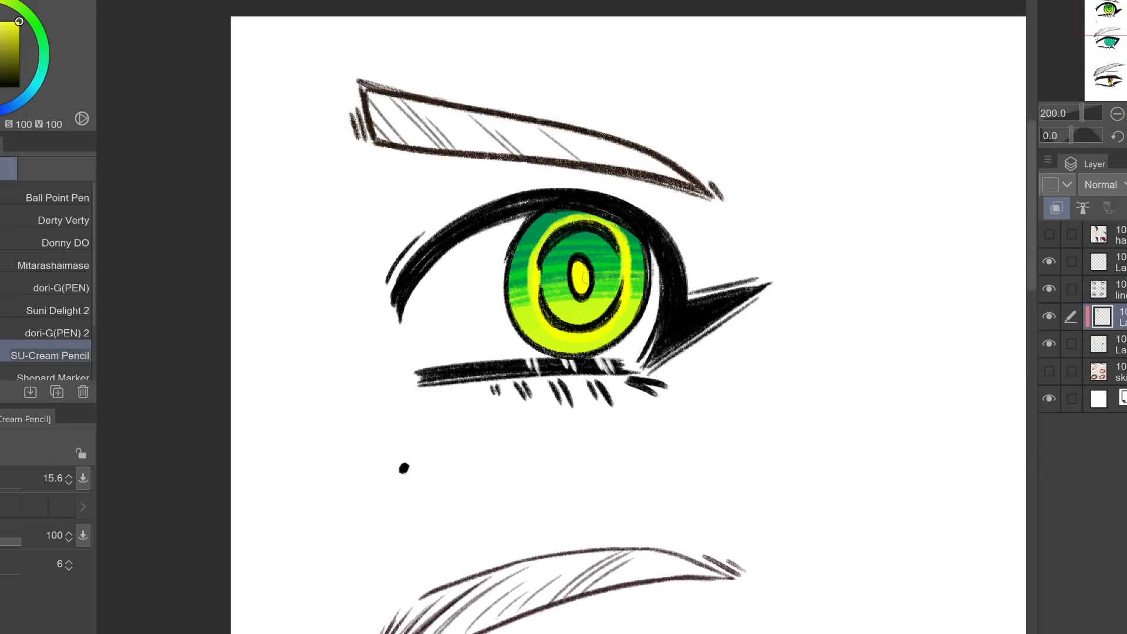
Fill the small oval at the centre of the top-left iris with white and check it against the other eyes
{"action": "key", "text": "x"}
{"action": "left_click_drag", "start_coordinate": [579, 267], "coordinate": [580, 288]}
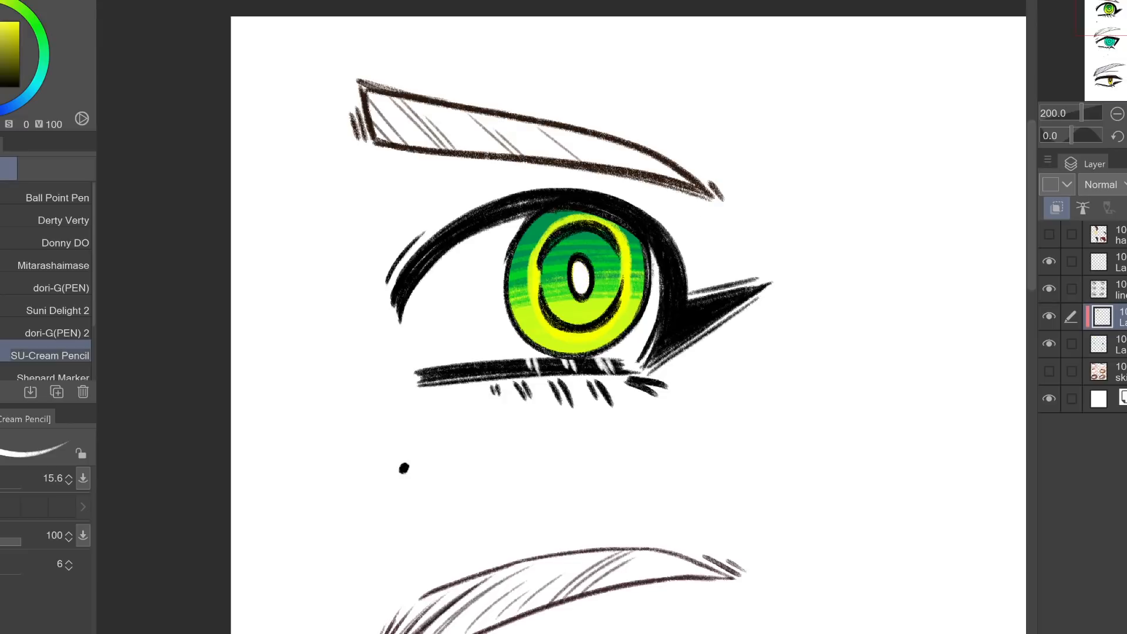
{"action": "left_click", "coordinate": [1117, 113]}
{"action": "left_click", "coordinate": [1117, 114]}
{"action": "left_click", "coordinate": [1116, 113]}
{"action": "left_click_drag", "start_coordinate": [1122, 17], "coordinate": [1124, 39]}
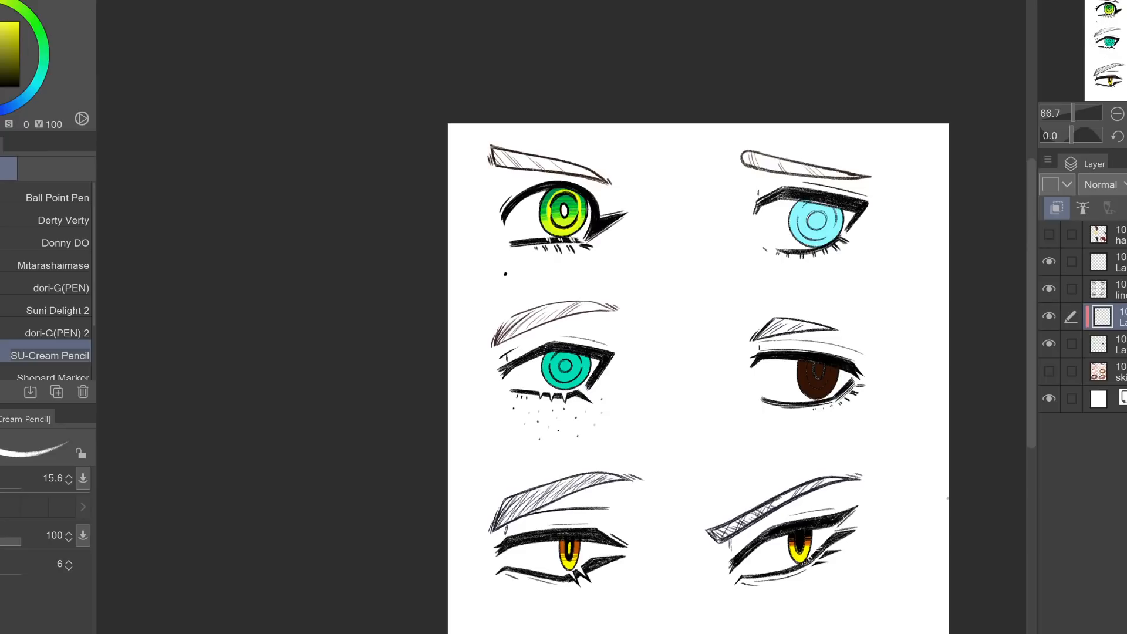
Sample the ring's yellow, set the brush size to 8.5 and dab small marks on the lower part of the top-left iris
{"action": "left_click", "coordinate": [1126, 114]}
{"action": "left_click", "coordinate": [1126, 114]}
{"action": "left_click", "coordinate": [1125, 114]}
{"action": "left_click_drag", "start_coordinate": [1122, 38], "coordinate": [1116, 16]}
{"action": "left_click", "coordinate": [1125, 114]}
{"action": "left_click", "coordinate": [1125, 114]}
{"action": "left_click", "coordinate": [522, 182], "text": "alt"}
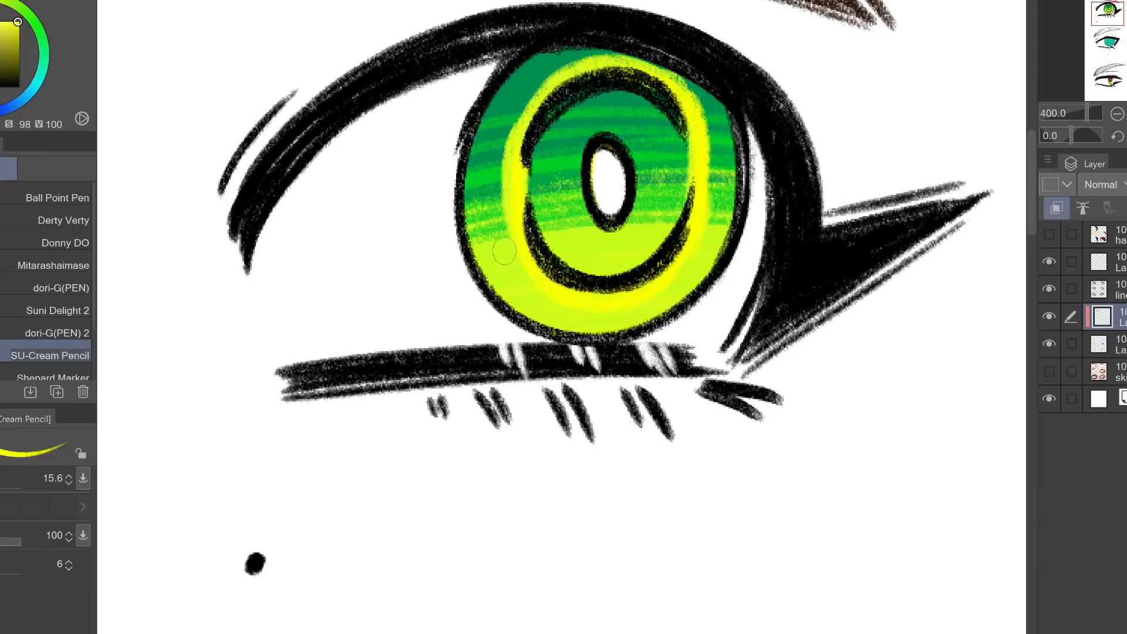
{"action": "left_click", "coordinate": [2, 481]}
{"action": "left_click_drag", "start_coordinate": [498, 271], "coordinate": [512, 265]}
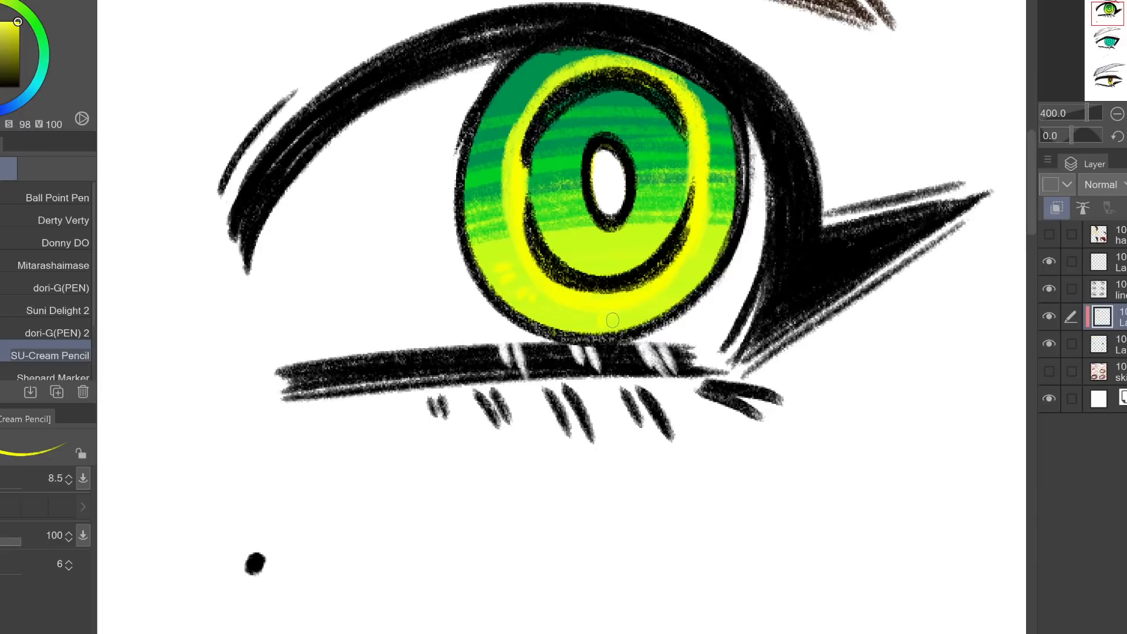
Sample the iris's lime and dab small marks over the green on both outer sides of the yellow ring
{"action": "left_click", "coordinate": [589, 246], "text": "alt"}
{"action": "mouse_move", "coordinate": [476, 216]}
{"action": "left_mouse_down"}
{"action": "mouse_move", "coordinate": [488, 212]}
{"action": "mouse_move", "coordinate": [487, 172]}
{"action": "left_mouse_up"}
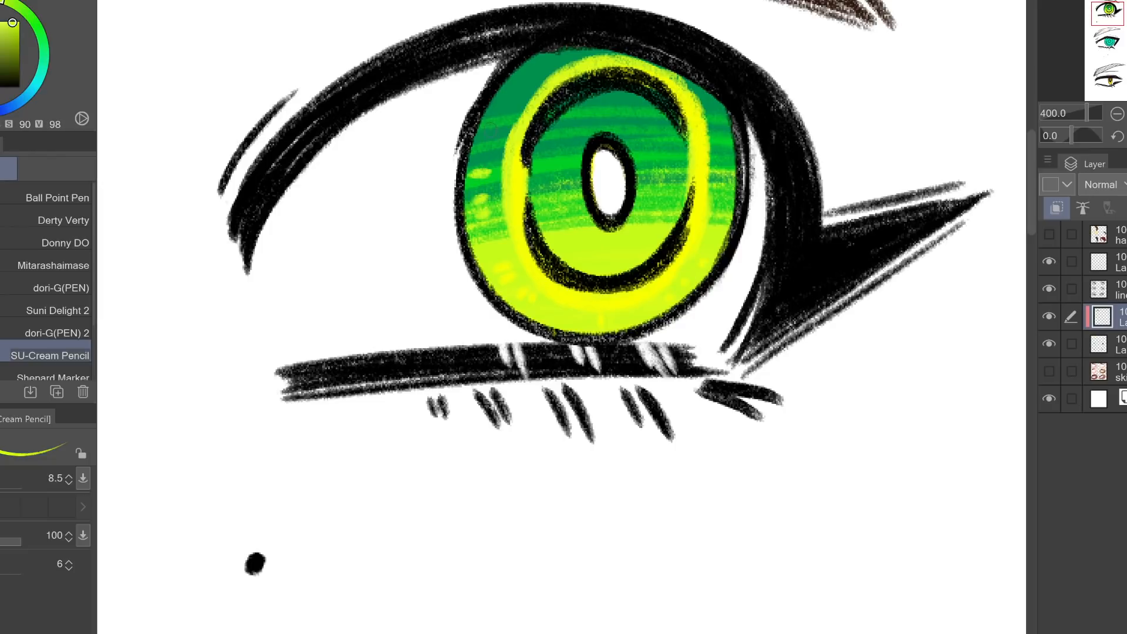
{"action": "left_click_drag", "start_coordinate": [486, 132], "coordinate": [499, 128]}
{"action": "left_click_drag", "start_coordinate": [500, 110], "coordinate": [504, 107]}
{"action": "left_click_drag", "start_coordinate": [719, 183], "coordinate": [730, 173]}
{"action": "left_click_drag", "start_coordinate": [712, 158], "coordinate": [727, 149]}
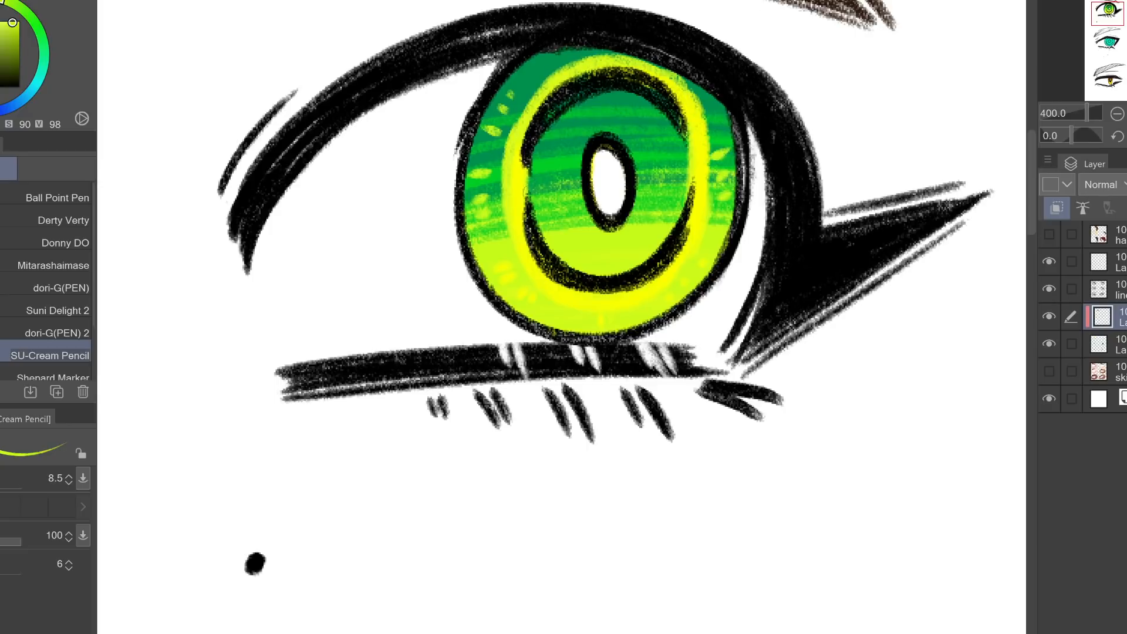
Sample the iris's green and paint over the left inner edge of the yellow ring, comparing it with the whole page
{"action": "left_click", "coordinate": [502, 147], "text": "alt"}
{"action": "left_click_drag", "start_coordinate": [523, 167], "coordinate": [520, 211]}
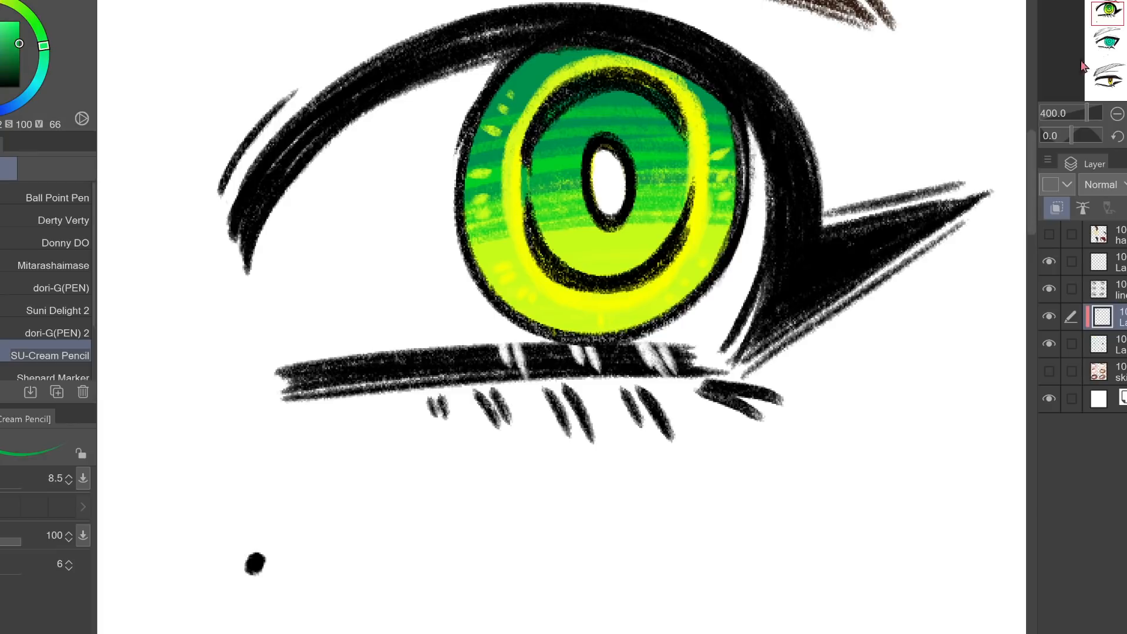
{"action": "left_click", "coordinate": [1117, 114]}
{"action": "left_click", "coordinate": [1117, 113]}
{"action": "left_click", "coordinate": [1117, 114]}
{"action": "left_click", "coordinate": [1117, 114]}
{"action": "left_click_drag", "start_coordinate": [1119, 23], "coordinate": [1121, 47]}
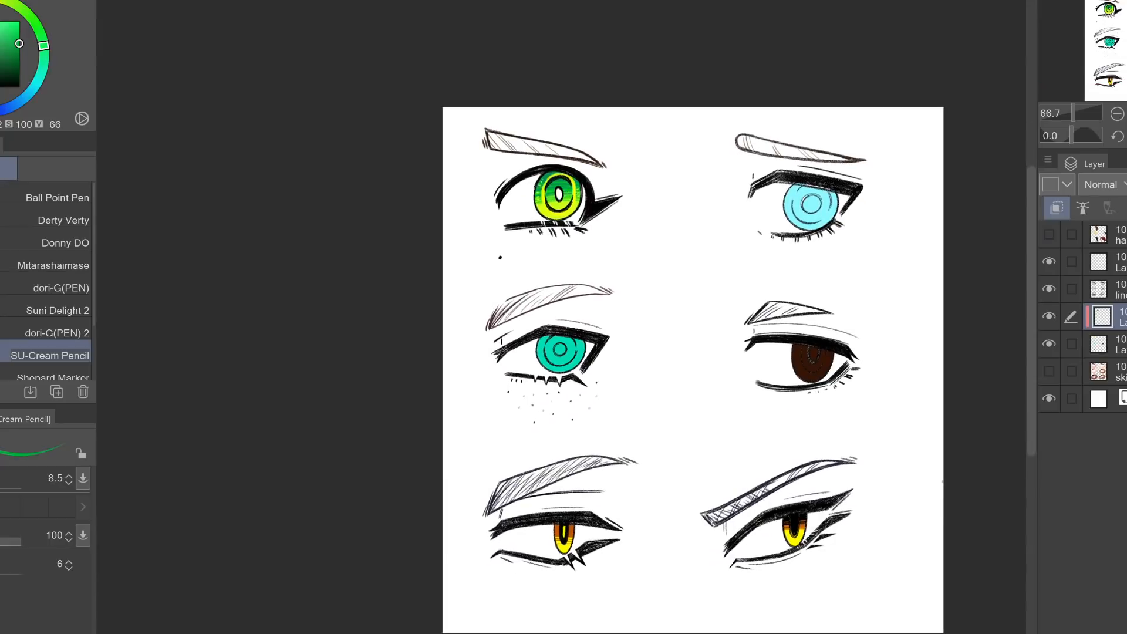
Merge the top-left iris's clipped shading layer down into the base colour layer
{"action": "key", "text": "ctrl+e"}
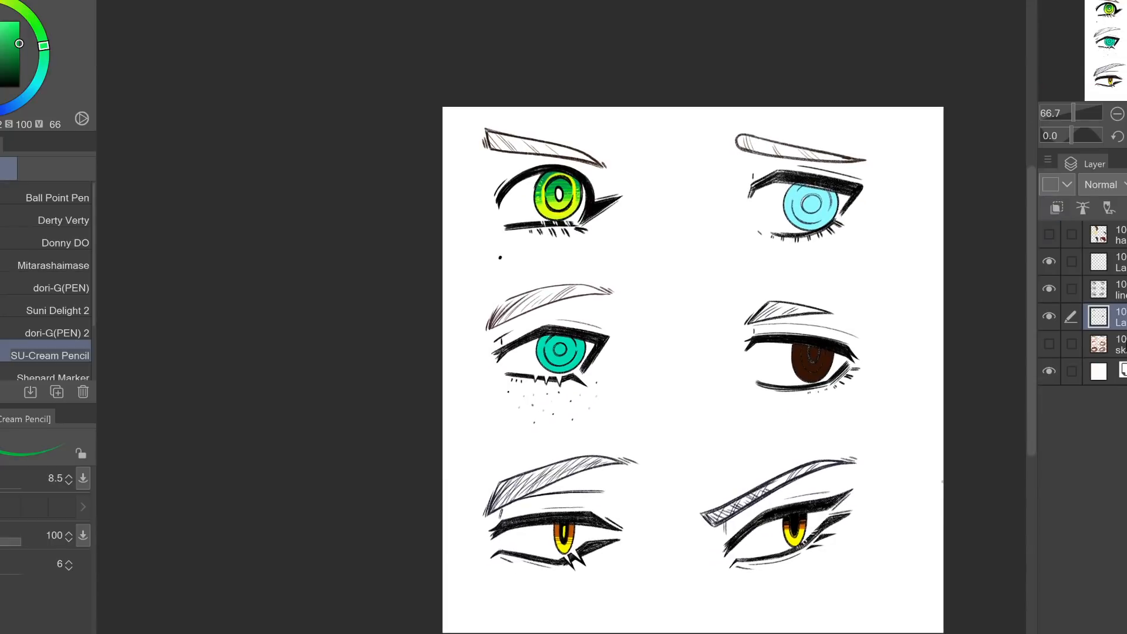
{"action": "scroll", "coordinate": [687, 467], "scroll_direction": "up", "scroll_amount": 1}
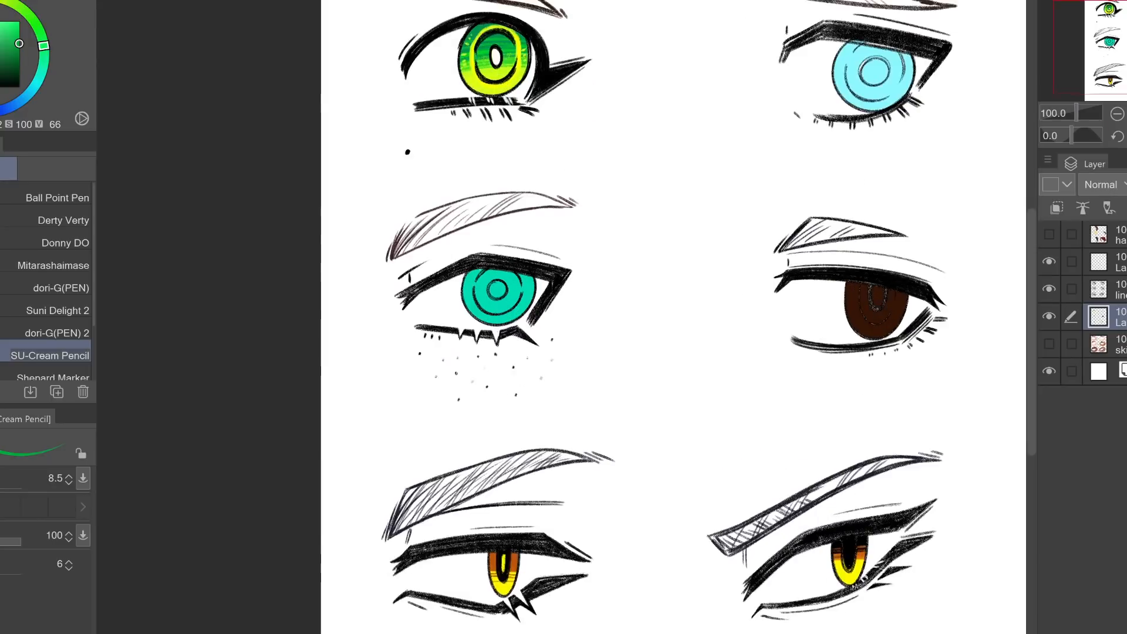
{"action": "left_click_drag", "start_coordinate": [687, 467], "coordinate": [729, 479]}
{"action": "scroll", "coordinate": [519, 318], "scroll_direction": "up", "scroll_amount": 5}
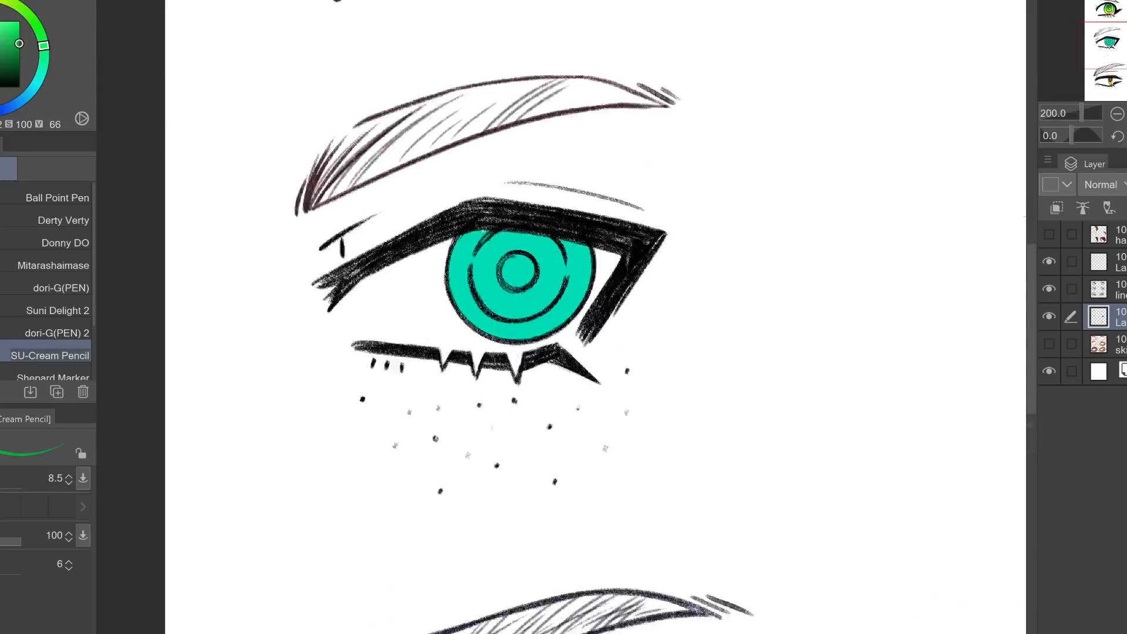
{"action": "left_click_drag", "start_coordinate": [540, 213], "coordinate": [583, 203]}
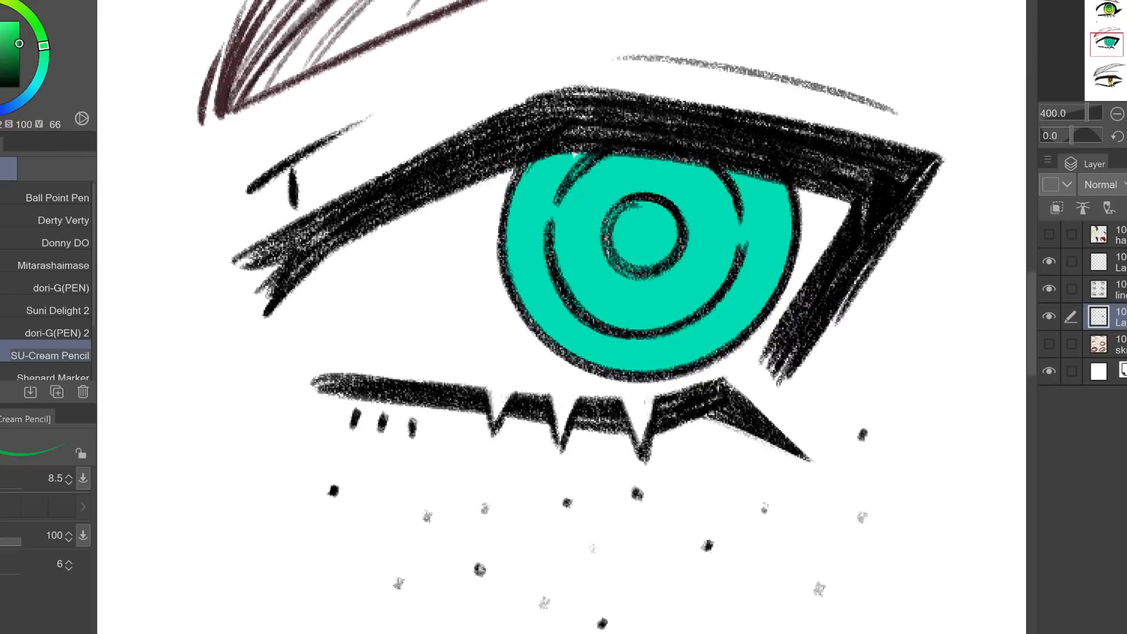
On a new layer clipped to the base colours, paint the lower half of the middle-left turquoise iris bright yellow with the Mapping pen
{"action": "left_click", "coordinate": [583, 204], "text": "alt"}
{"action": "key", "text": "p"}
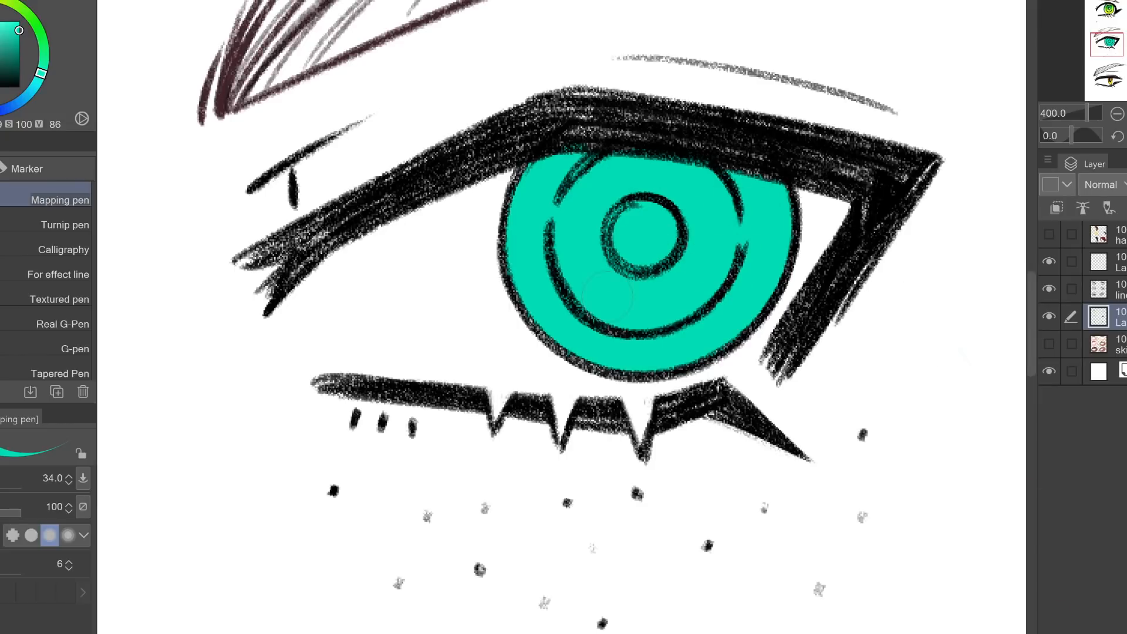
{"action": "key", "text": "ctrl+shift+n"}
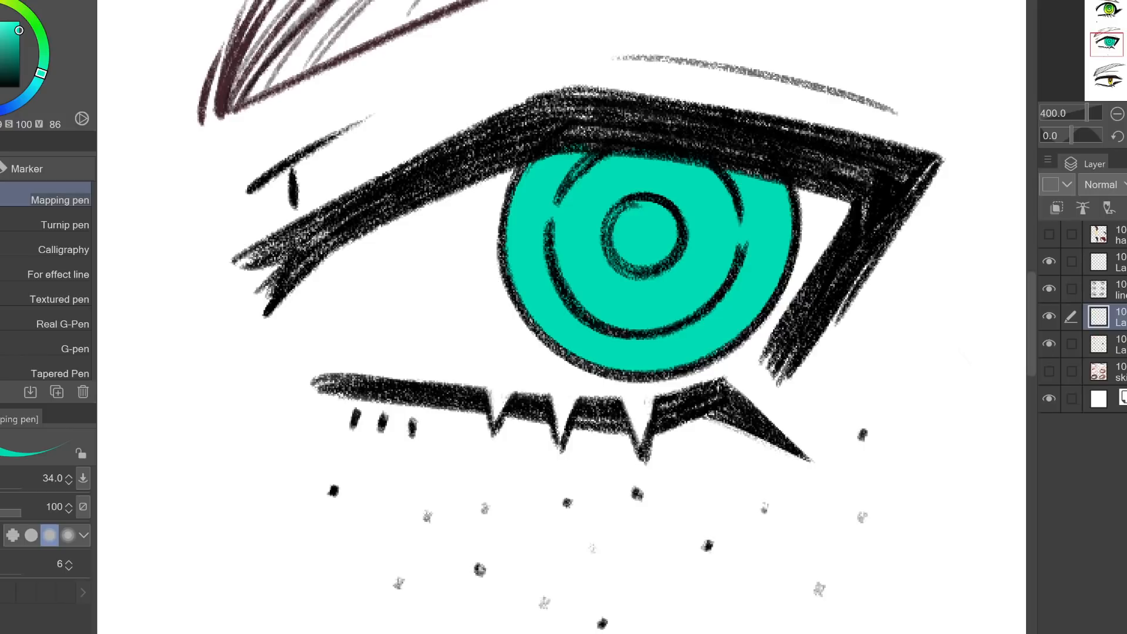
{"action": "key", "text": "x"}
{"action": "left_click_drag", "start_coordinate": [19, 30], "coordinate": [19, 21]}
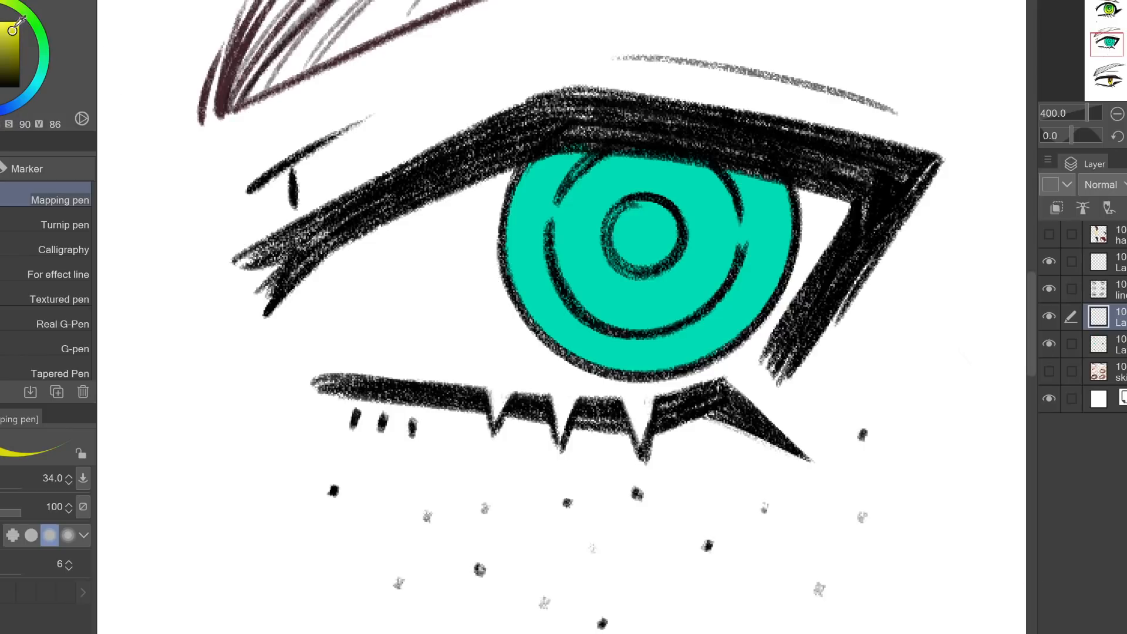
{"action": "left_click_drag", "start_coordinate": [561, 331], "coordinate": [575, 330]}
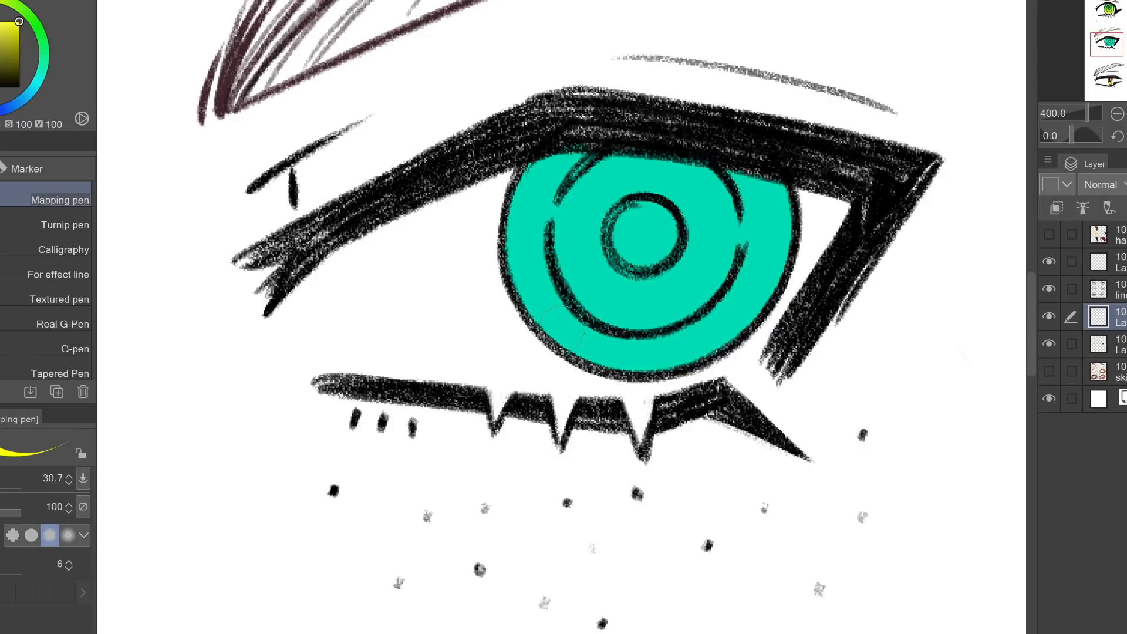
{"action": "mouse_move", "coordinate": [510, 306]}
{"action": "left_mouse_down"}
{"action": "mouse_move", "coordinate": [775, 301]}
{"action": "mouse_move", "coordinate": [555, 349]}
{"action": "mouse_move", "coordinate": [604, 339]}
{"action": "left_mouse_up"}
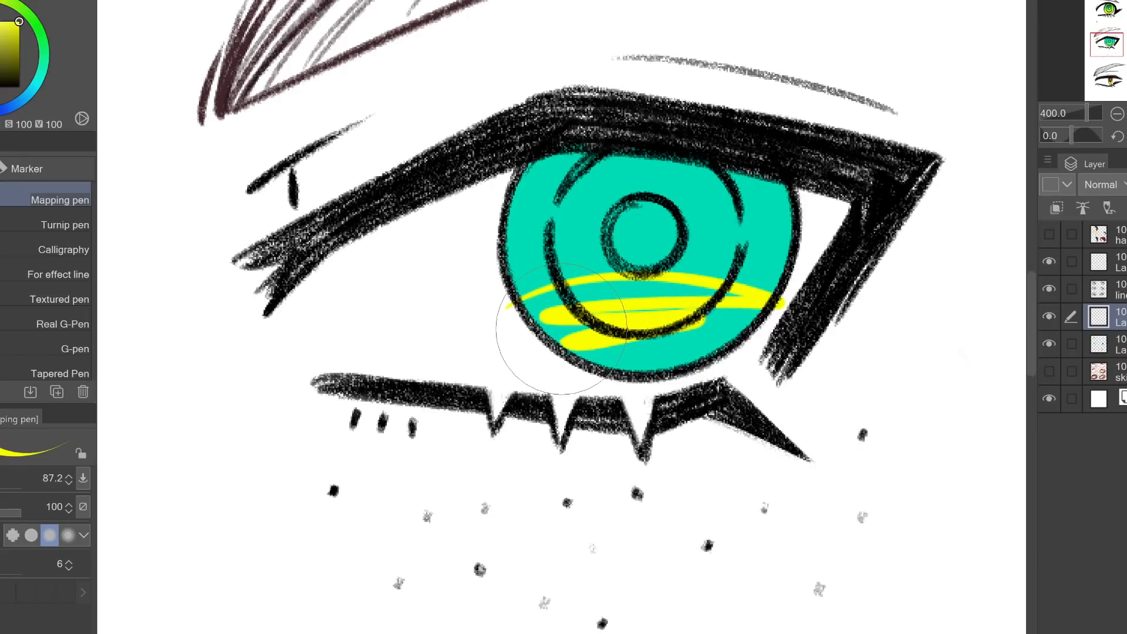
{"action": "left_click_drag", "start_coordinate": [531, 328], "coordinate": [652, 349]}
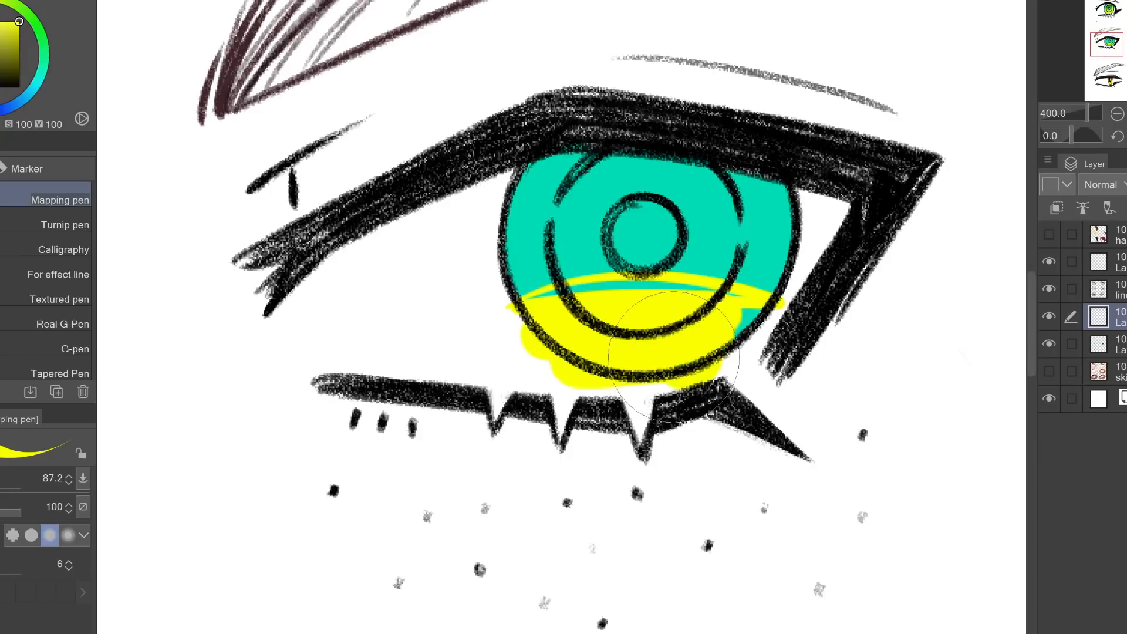
{"action": "left_click", "coordinate": [1056, 208]}
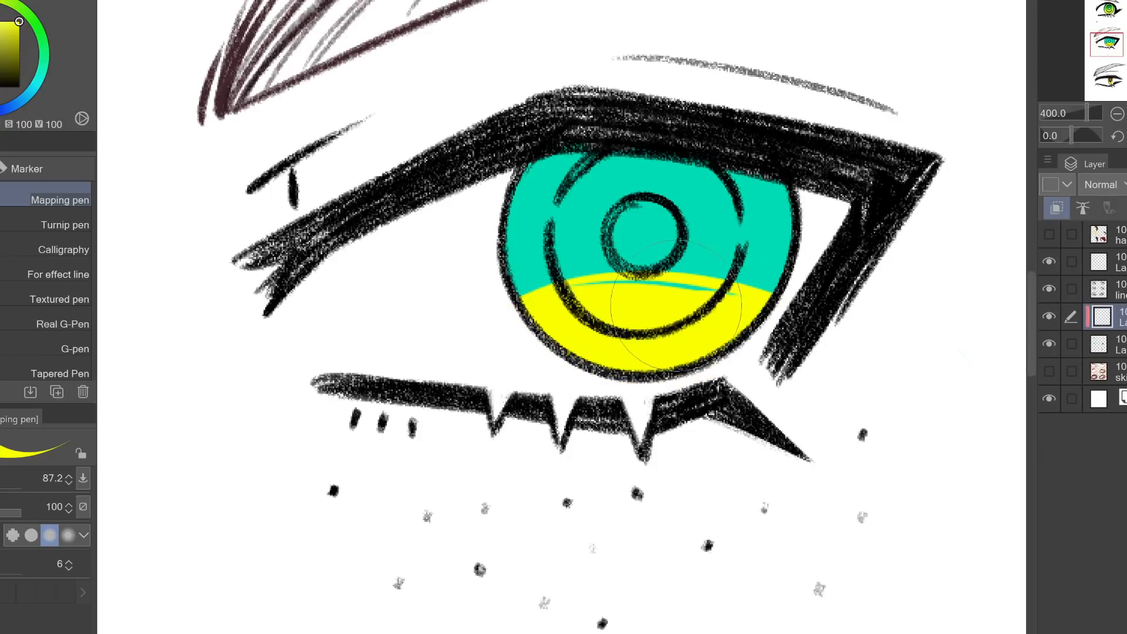
{"action": "left_click_drag", "start_coordinate": [545, 304], "coordinate": [756, 323]}
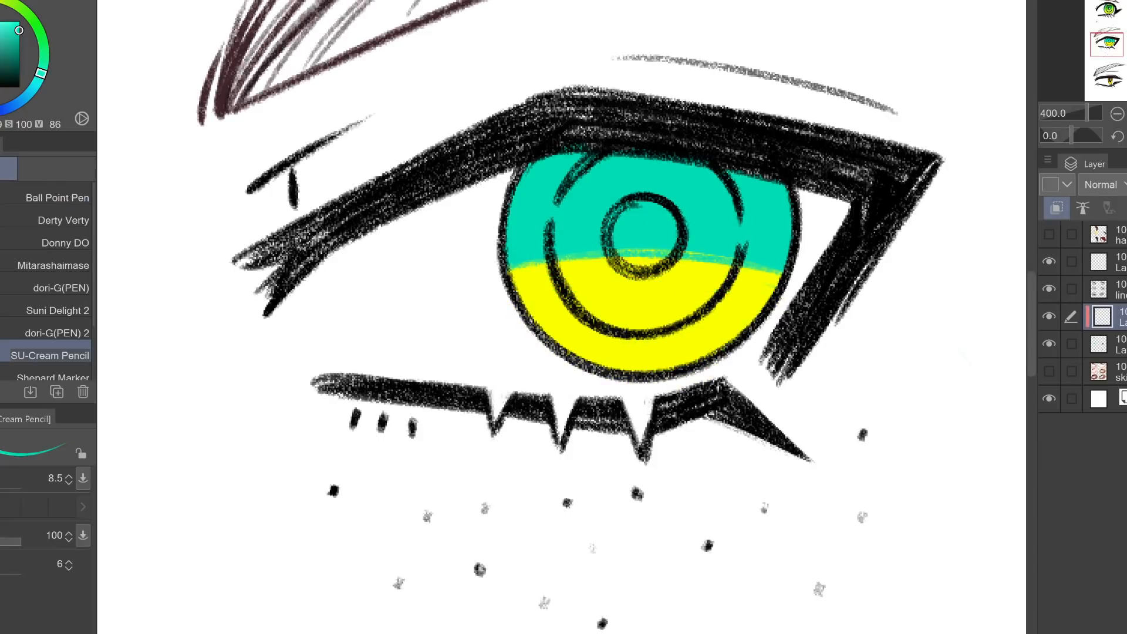
Blend the boundary between yellow and turquoise across the middle-left iris with the やわ肌ブラシ brush at size 22.7
{"action": "key", "text": "b"}
{"action": "key", "text": "b"}
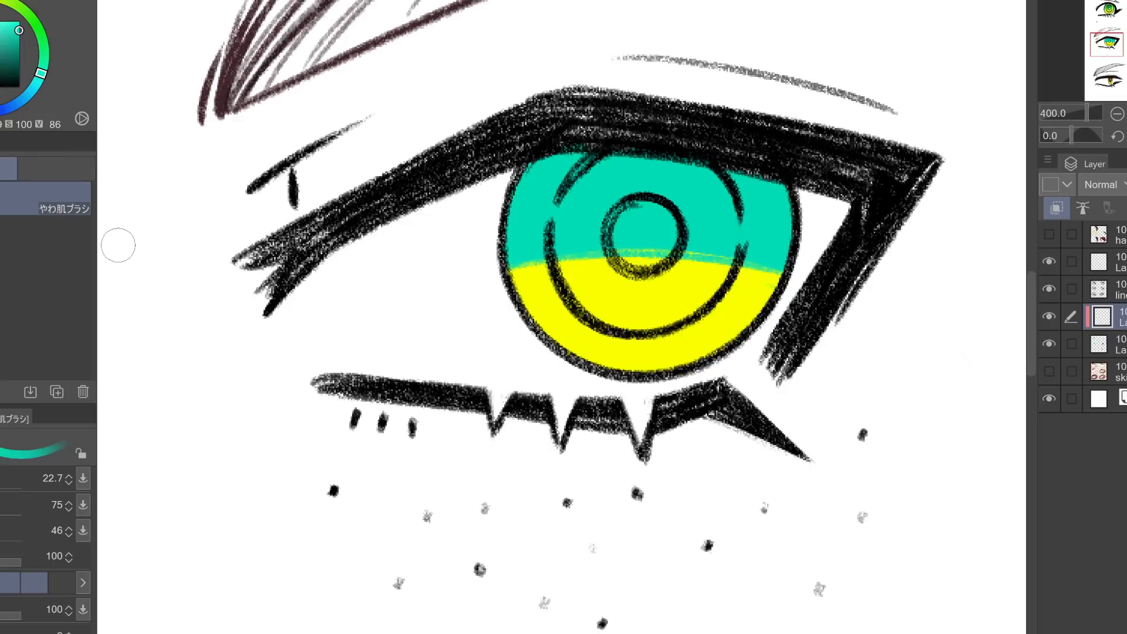
{"action": "left_click_drag", "start_coordinate": [512, 271], "coordinate": [777, 282]}
{"action": "key", "text": "ctrl+z"}
{"action": "mouse_move", "coordinate": [498, 273]}
{"action": "left_mouse_down"}
{"action": "mouse_move", "coordinate": [786, 274]}
{"action": "mouse_move", "coordinate": [675, 275]}
{"action": "mouse_move", "coordinate": [775, 282]}
{"action": "left_mouse_up"}
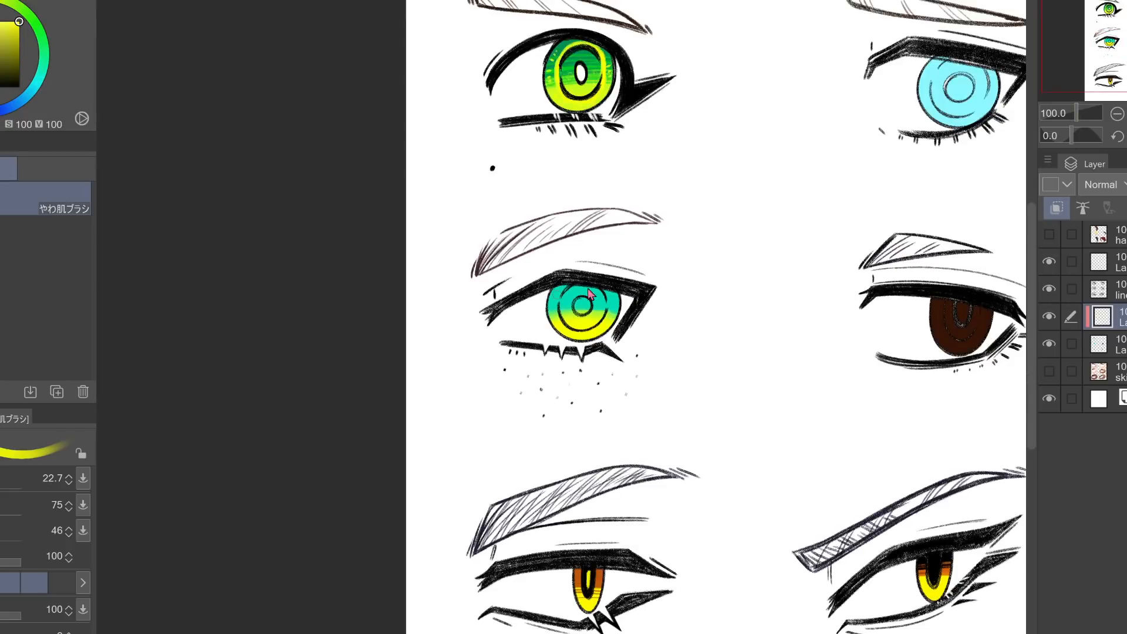
Sample the iris's turquoise, shift it to a strong blue and shade the upper part of the middle-left iris, adding thin horizontal streaks
{"action": "key", "text": "ctrl+plus"}
{"action": "key", "text": "ctrl+plus"}
{"action": "key", "text": "ctrl+plus"}
{"action": "key", "text": "ctrl+plus"}
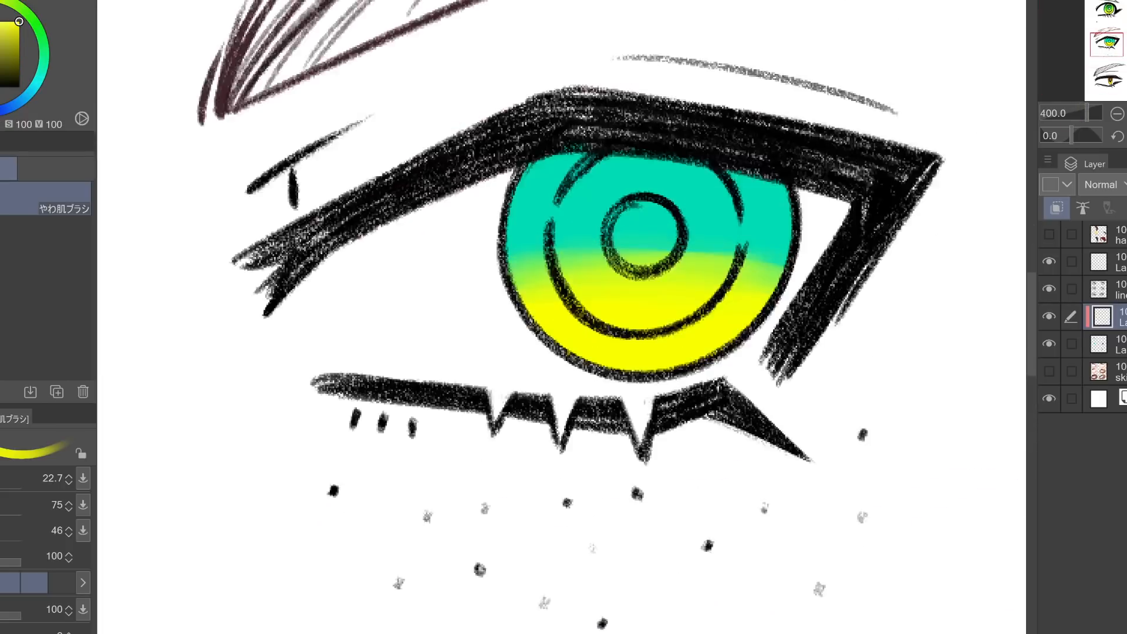
{"action": "left_click", "coordinate": [710, 169], "text": "alt"}
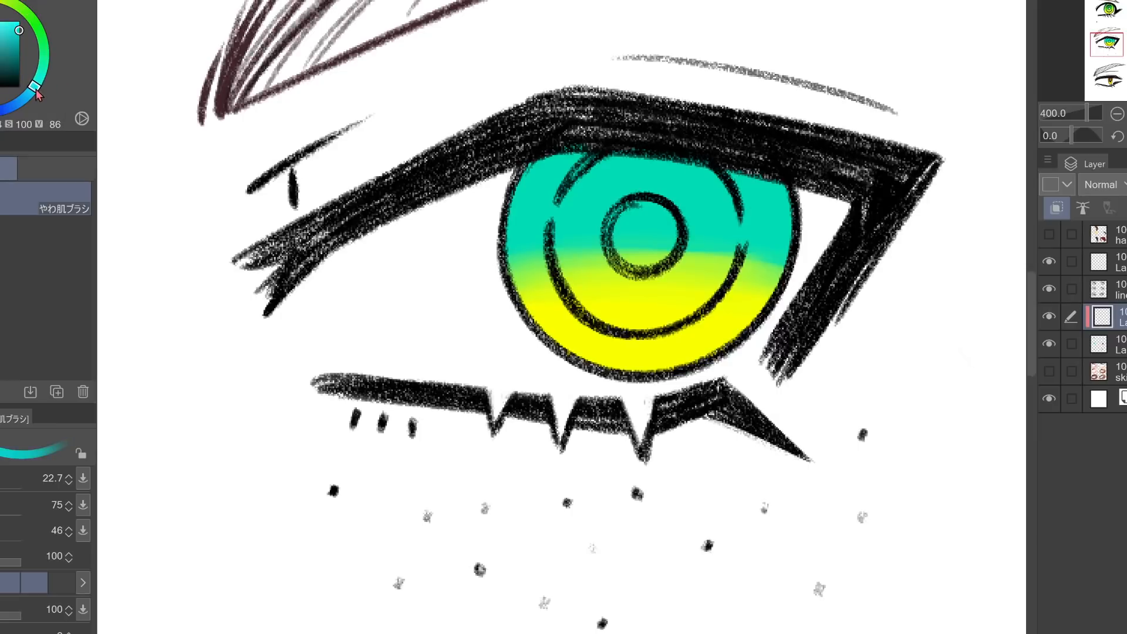
{"action": "left_click", "coordinate": [20, 25]}
{"action": "left_click_drag", "start_coordinate": [33, 89], "coordinate": [25, 100]}
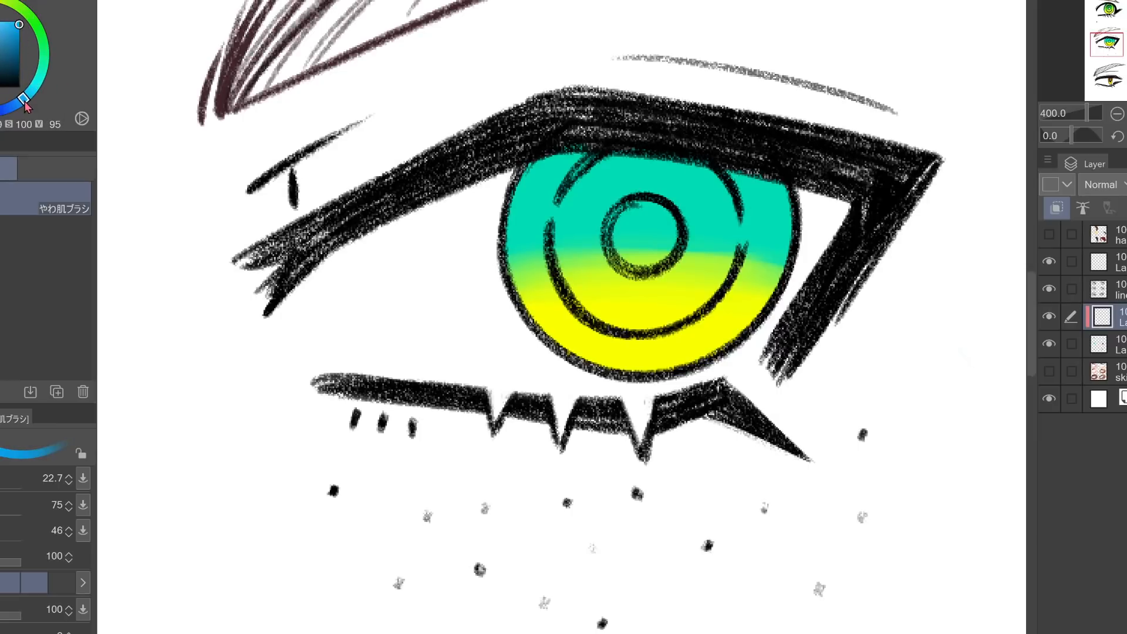
{"action": "left_click", "coordinate": [17, 30]}
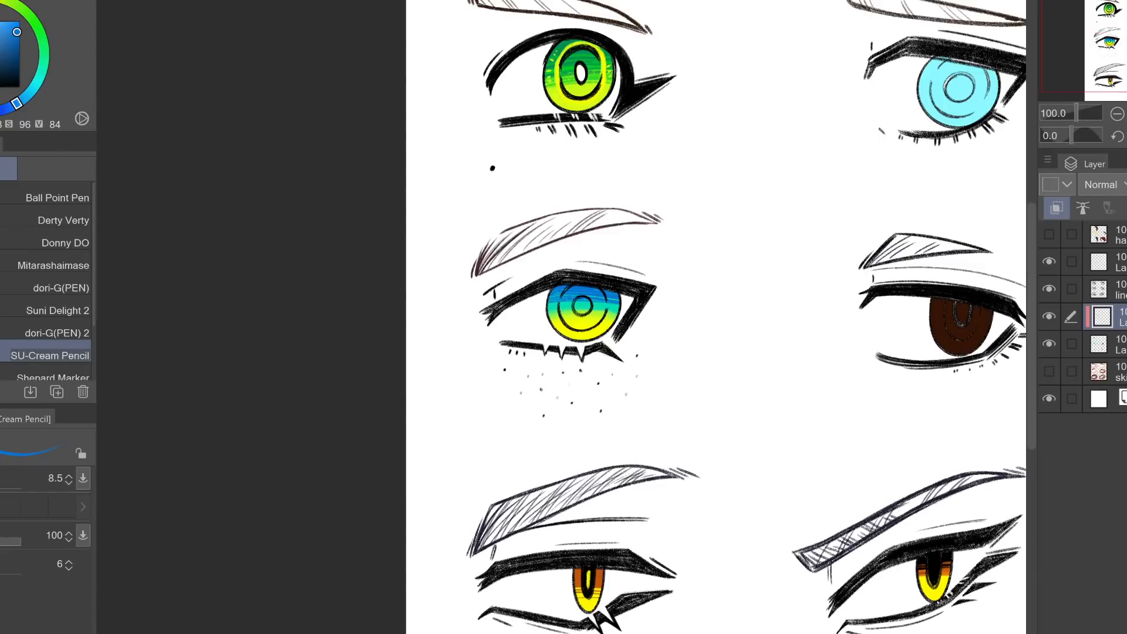
Sample the iris's yellow, add marks along the inner ring of the middle-left iris and fill its pupil centre white at brush size 28.7
{"action": "scroll", "coordinate": [562, 323], "scroll_direction": "up", "scroll_amount": 5}
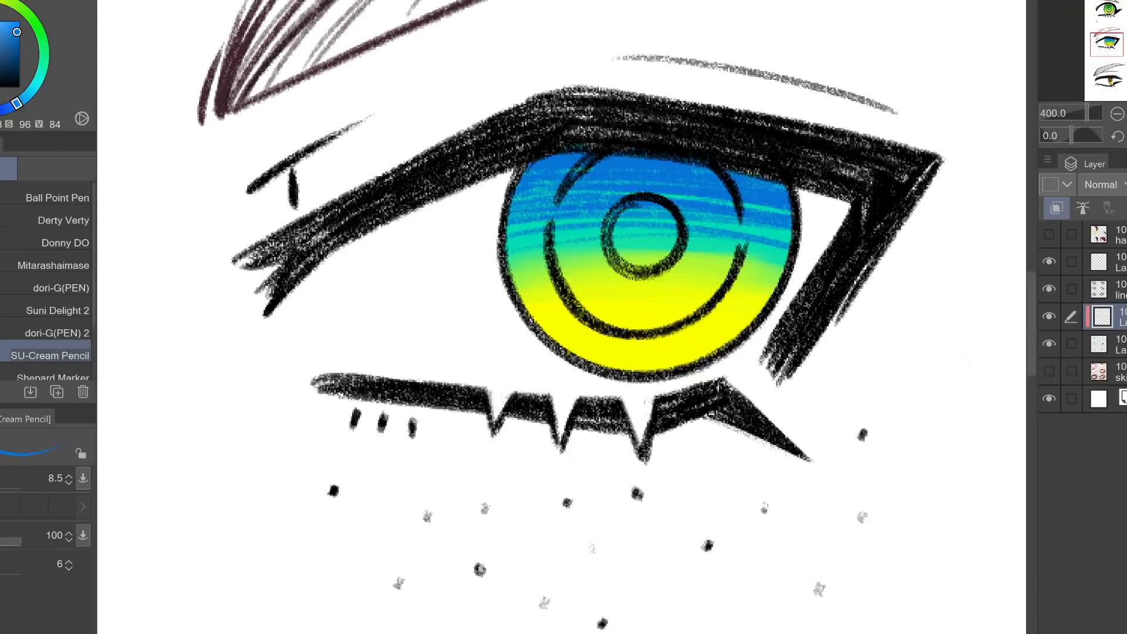
{"action": "left_click", "coordinate": [1118, 114]}
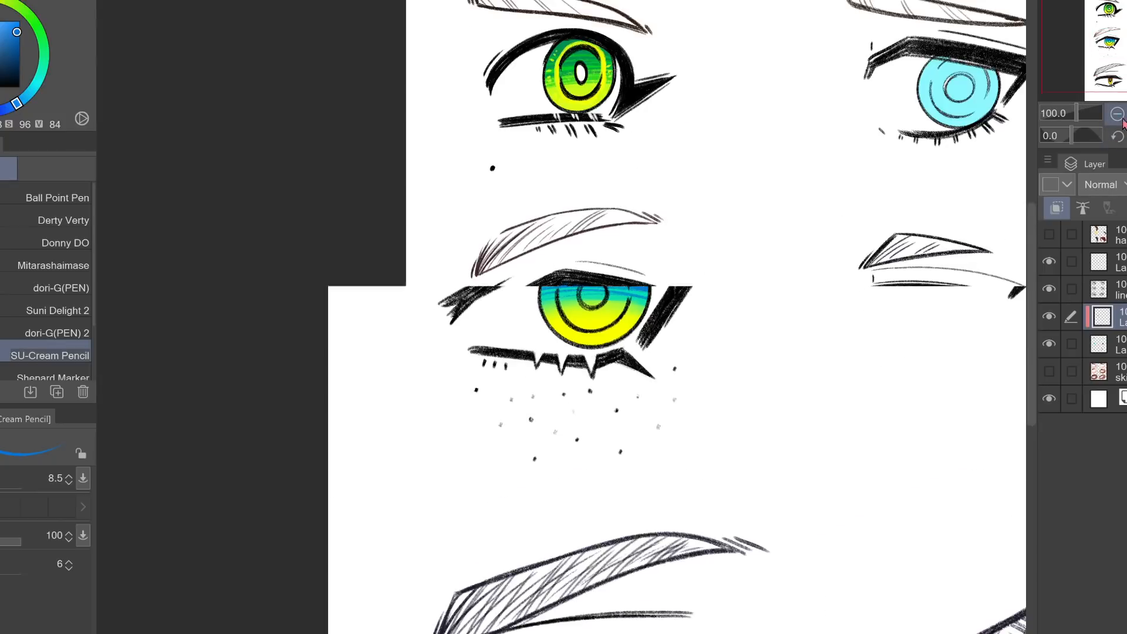
{"action": "left_click", "coordinate": [1118, 113]}
{"action": "left_click", "coordinate": [1117, 113]}
{"action": "scroll", "coordinate": [562, 328], "scroll_direction": "up", "scroll_amount": 4}
{"action": "left_click", "coordinate": [663, 351], "text": "alt"}
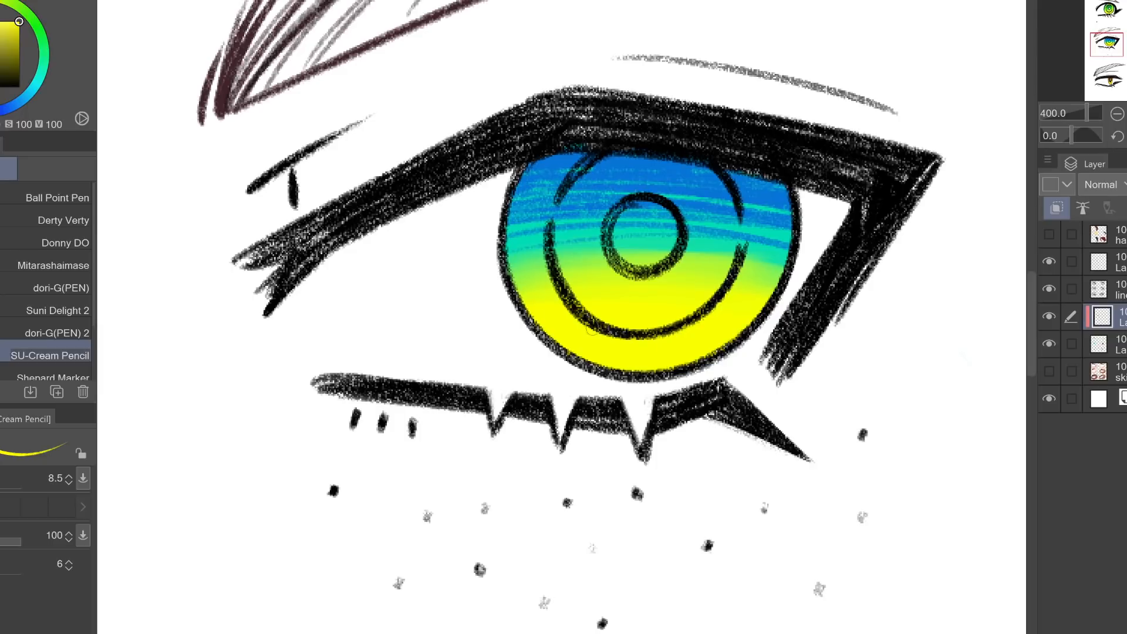
{"action": "left_click_drag", "start_coordinate": [550, 219], "coordinate": [548, 276]}
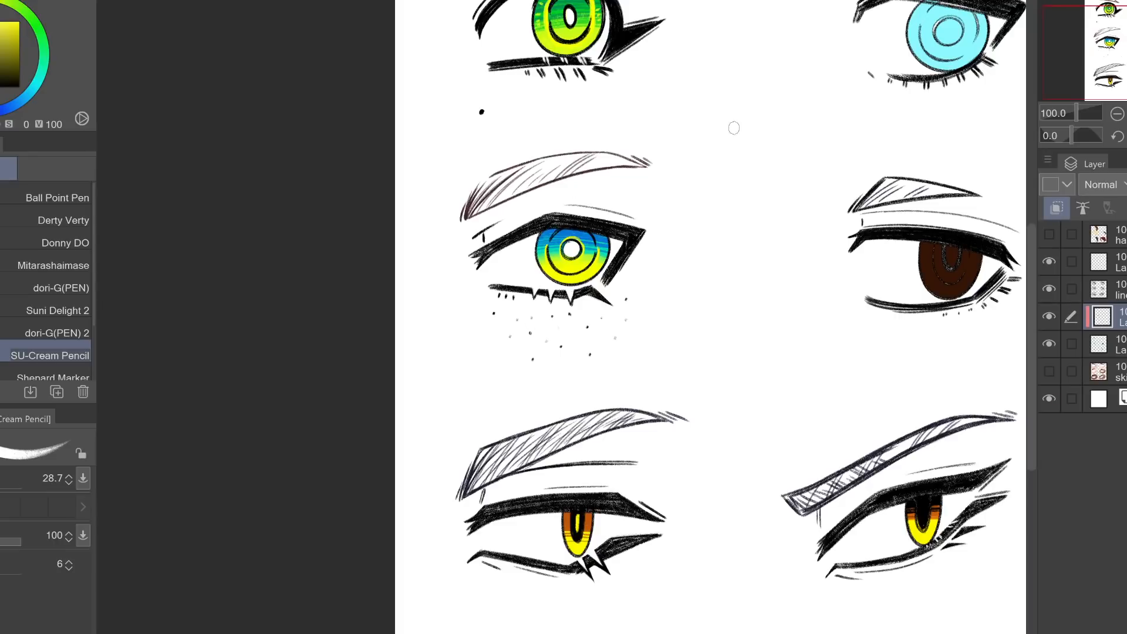
Circle the middle-left eye in red on the layer above the line art and undo the circle
{"action": "scroll", "coordinate": [734, 128], "scroll_direction": "right", "scroll_amount": 2}
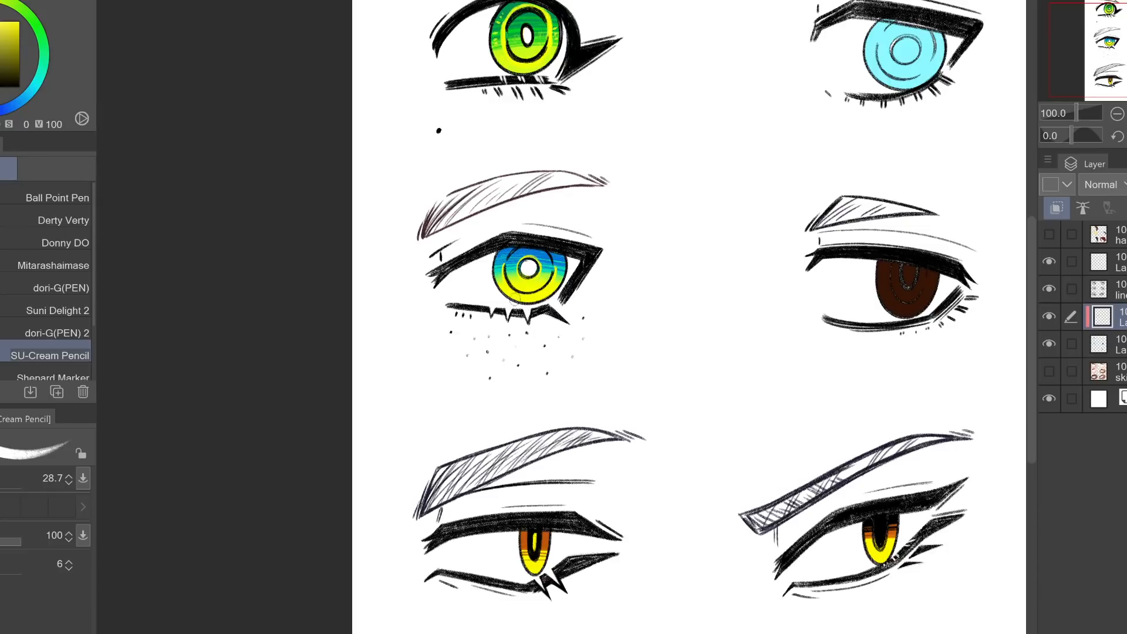
{"action": "left_click_drag", "start_coordinate": [704, 352], "coordinate": [667, 341]}
{"action": "left_click_drag", "start_coordinate": [517, 229], "coordinate": [494, 264]}
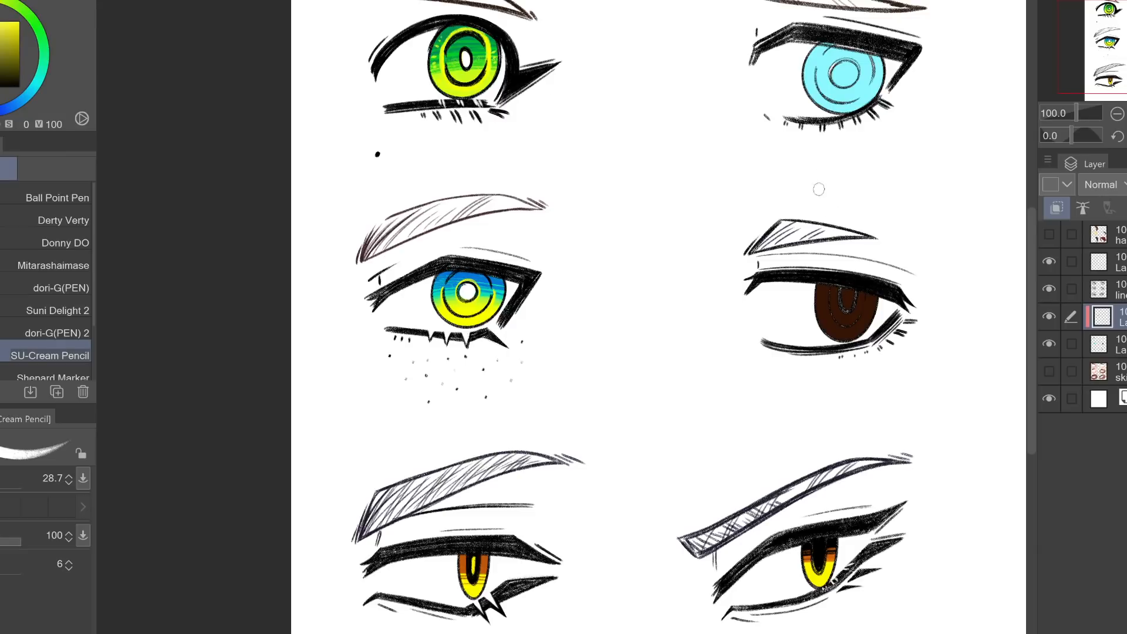
{"action": "left_click", "coordinate": [20, 21]}
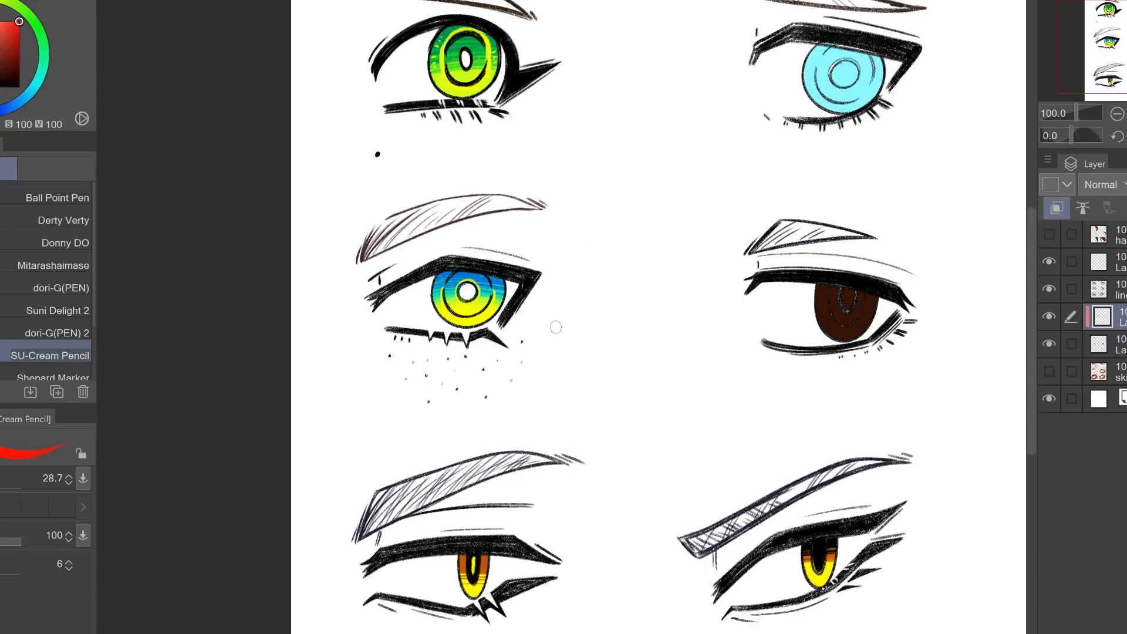
{"action": "left_click", "coordinate": [1101, 261]}
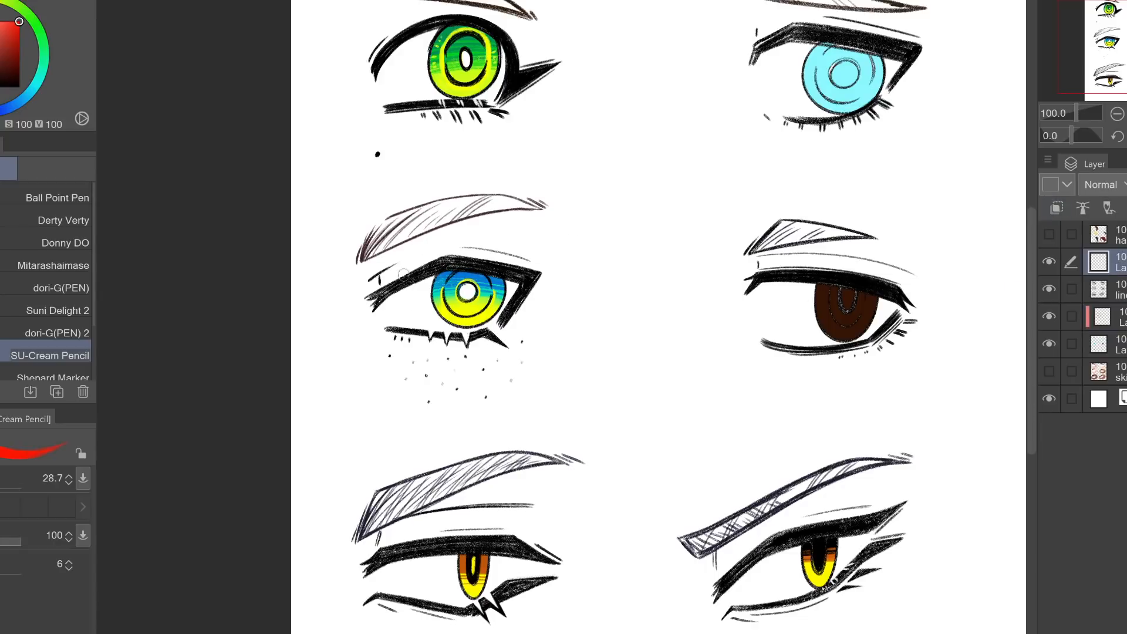
{"action": "mouse_move", "coordinate": [426, 162]}
{"action": "left_mouse_down"}
{"action": "mouse_move", "coordinate": [516, 396]}
{"action": "mouse_move", "coordinate": [416, 186]}
{"action": "mouse_move", "coordinate": [595, 355]}
{"action": "left_mouse_up"}
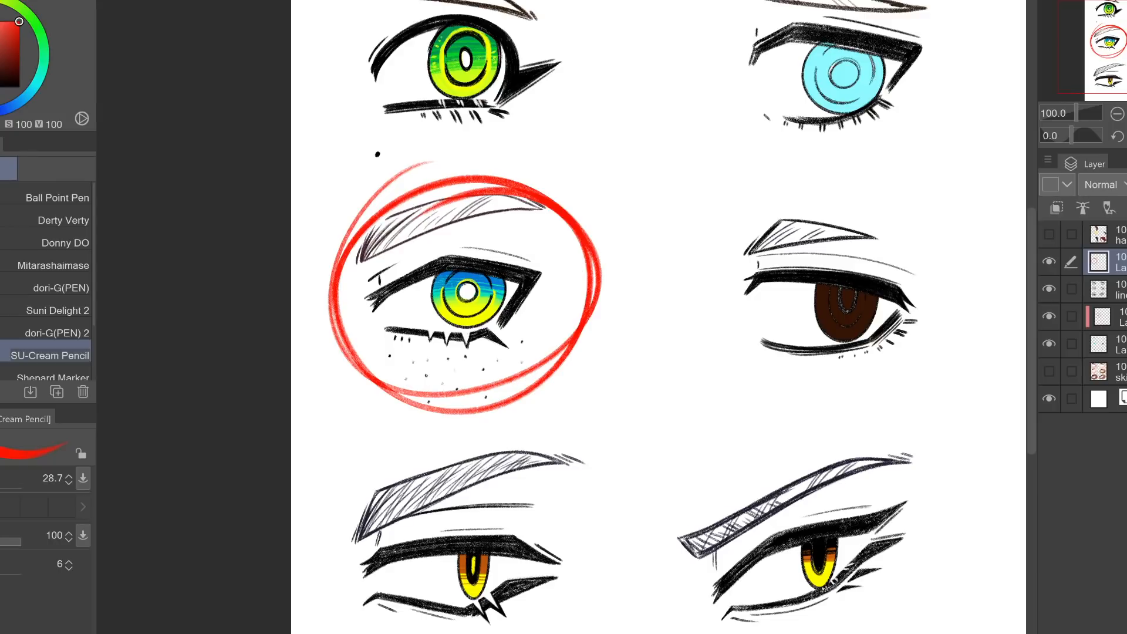
{"action": "key", "text": "ctrl+z"}
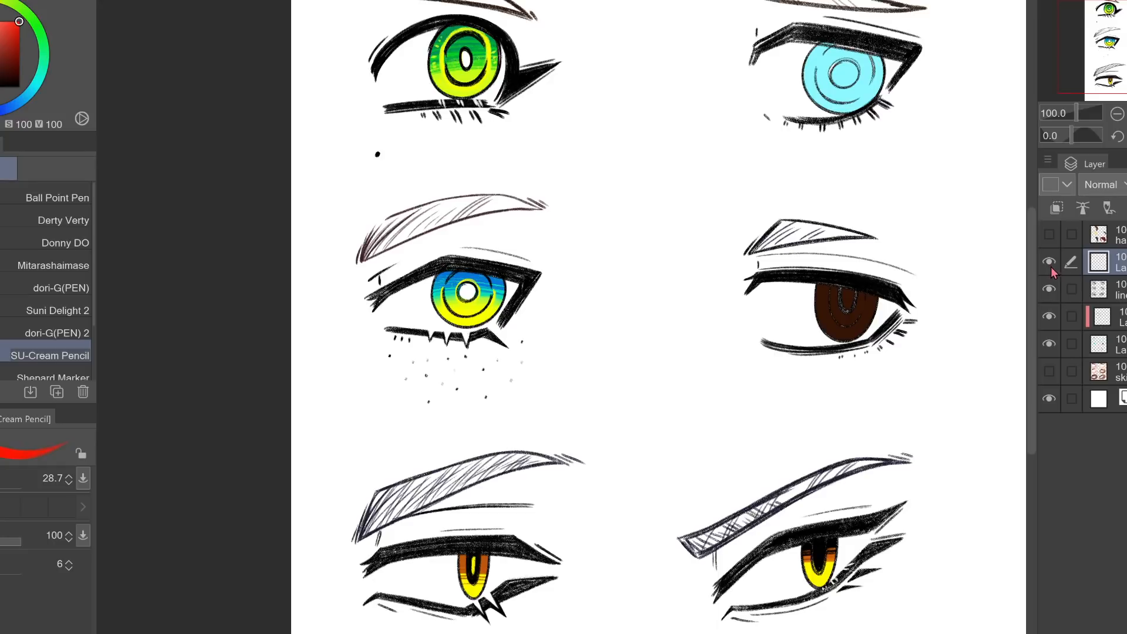
Merge the middle-left iris's clipped shading layer down into the base colour layer
{"action": "key", "text": "ctrl+z"}
{"action": "left_click_drag", "start_coordinate": [605, 317], "coordinate": [515, 318]}
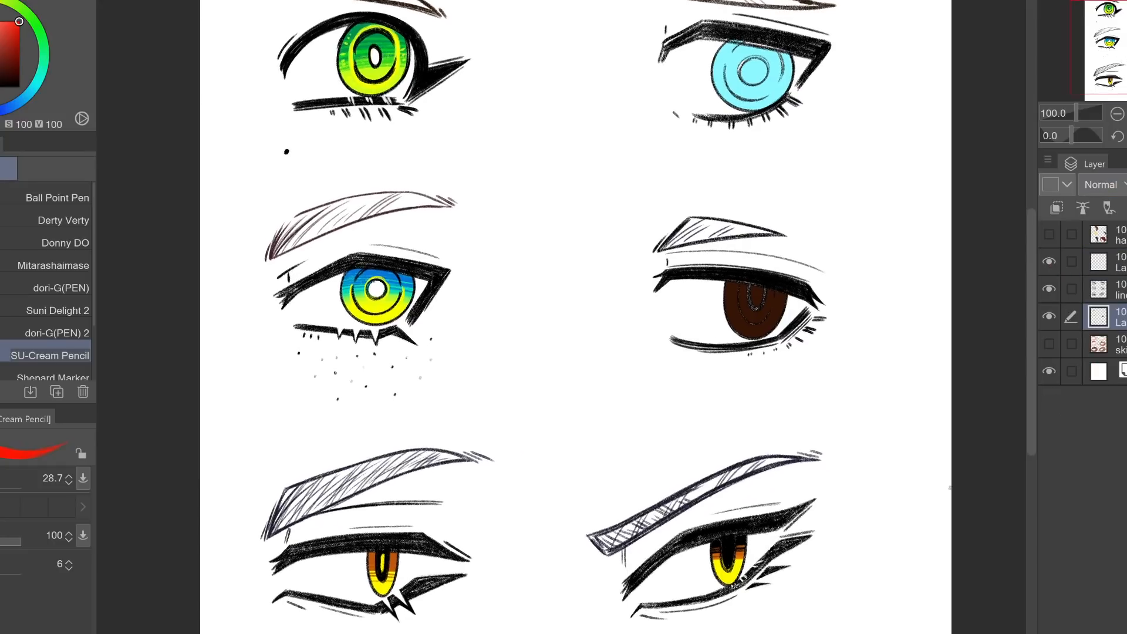
Sample the top-right iris's light cyan and paint over the white gaps along its upper edge beneath the eyelid
{"action": "key", "text": "ctrl+plus"}
{"action": "left_click_drag", "start_coordinate": [687, 182], "coordinate": [435, 453]}
{"action": "key", "text": "ctrl+plus"}
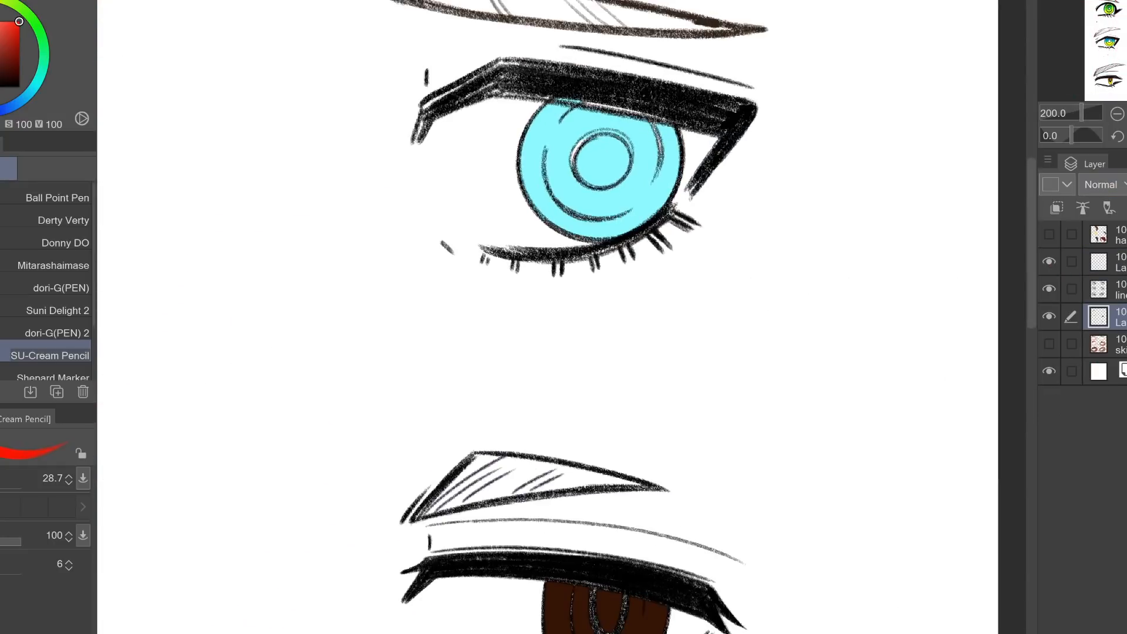
{"action": "left_click_drag", "start_coordinate": [663, 200], "coordinate": [619, 255]}
{"action": "left_click", "coordinate": [619, 221], "text": "alt"}
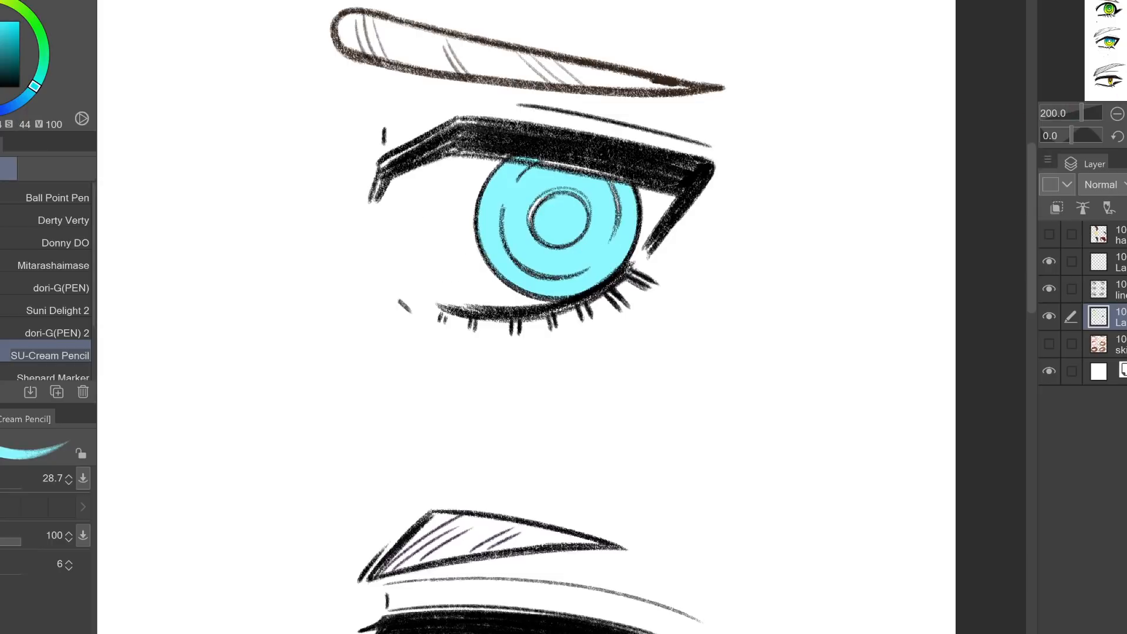
{"action": "key", "text": "ctrl+plus"}
{"action": "key", "text": "ctrl+plus"}
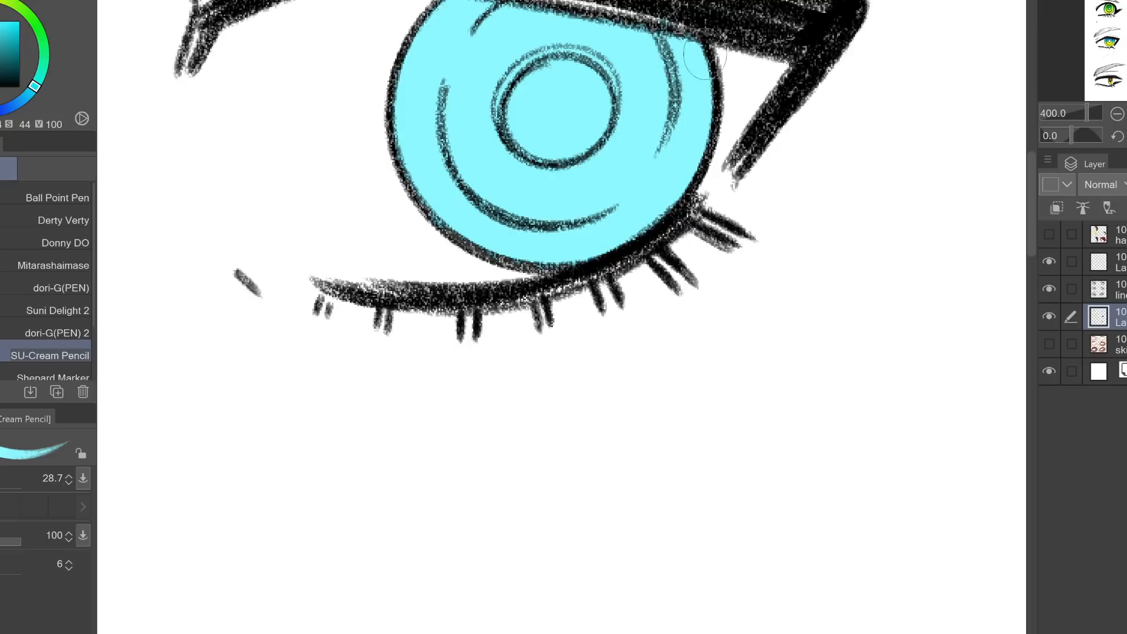
{"action": "left_click_drag", "start_coordinate": [704, 56], "coordinate": [735, 98]}
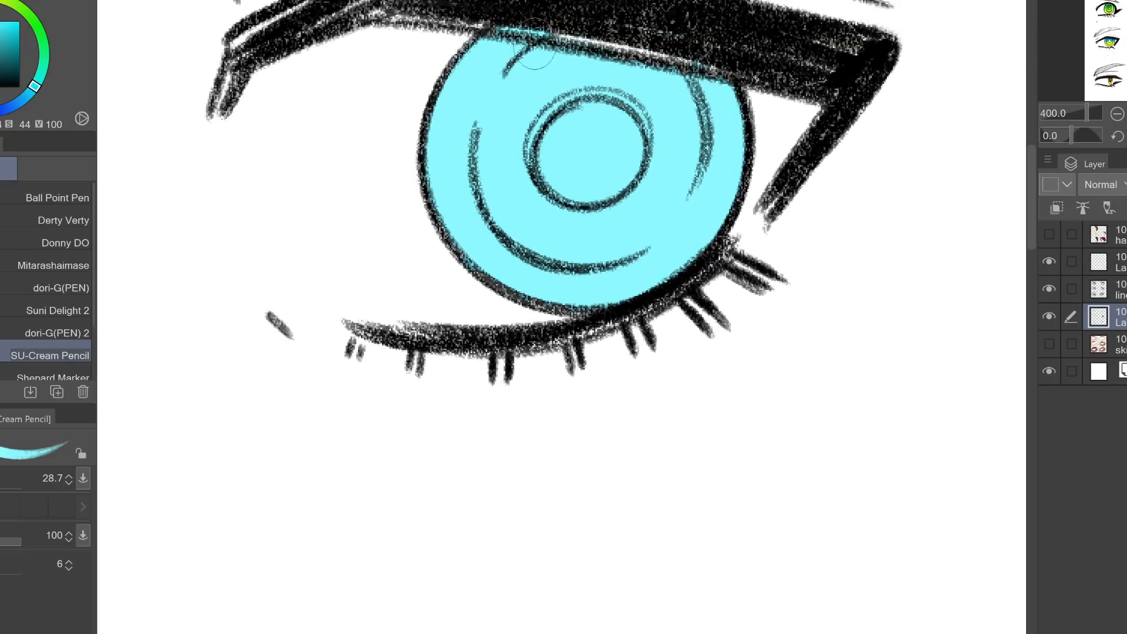
{"action": "left_click_drag", "start_coordinate": [534, 44], "coordinate": [704, 68]}
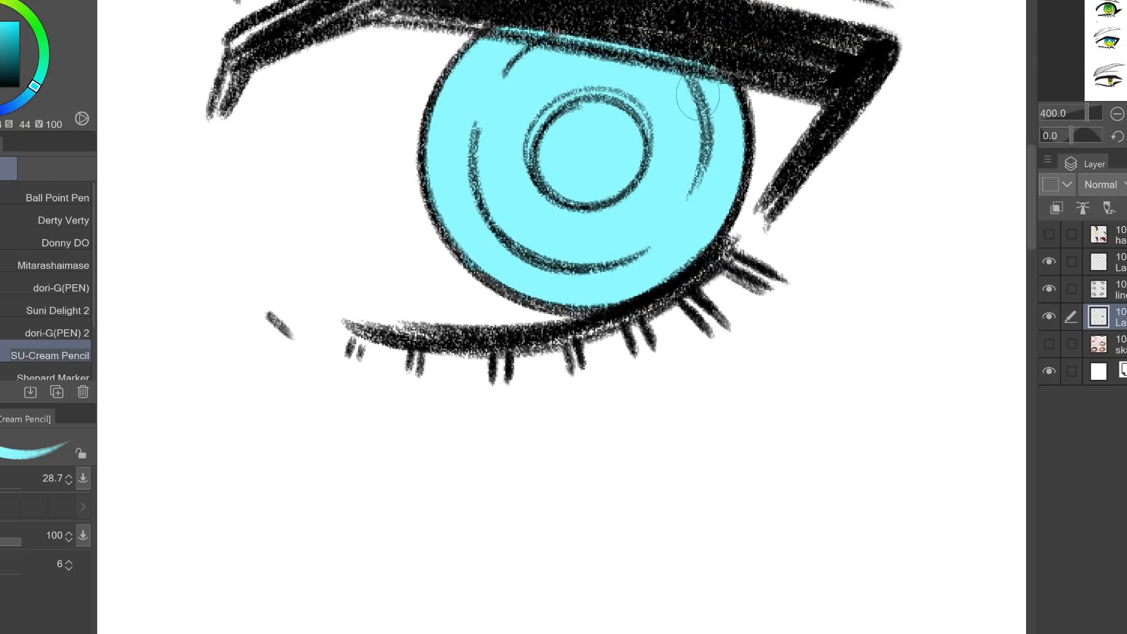
Make the hidden skin and hair colour layers visible around the six eyes
{"action": "left_click", "coordinate": [1116, 113]}
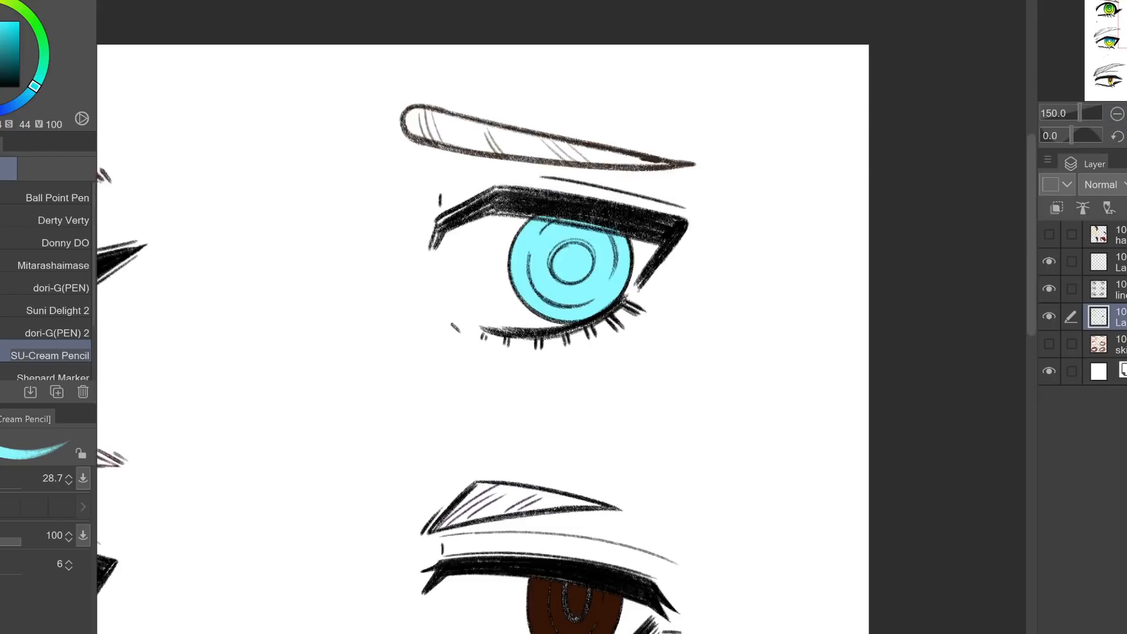
{"action": "left_click_drag", "start_coordinate": [564, 352], "coordinate": [690, 228]}
{"action": "key", "text": "ctrl+minus"}
{"action": "left_click_drag", "start_coordinate": [587, 375], "coordinate": [628, 255]}
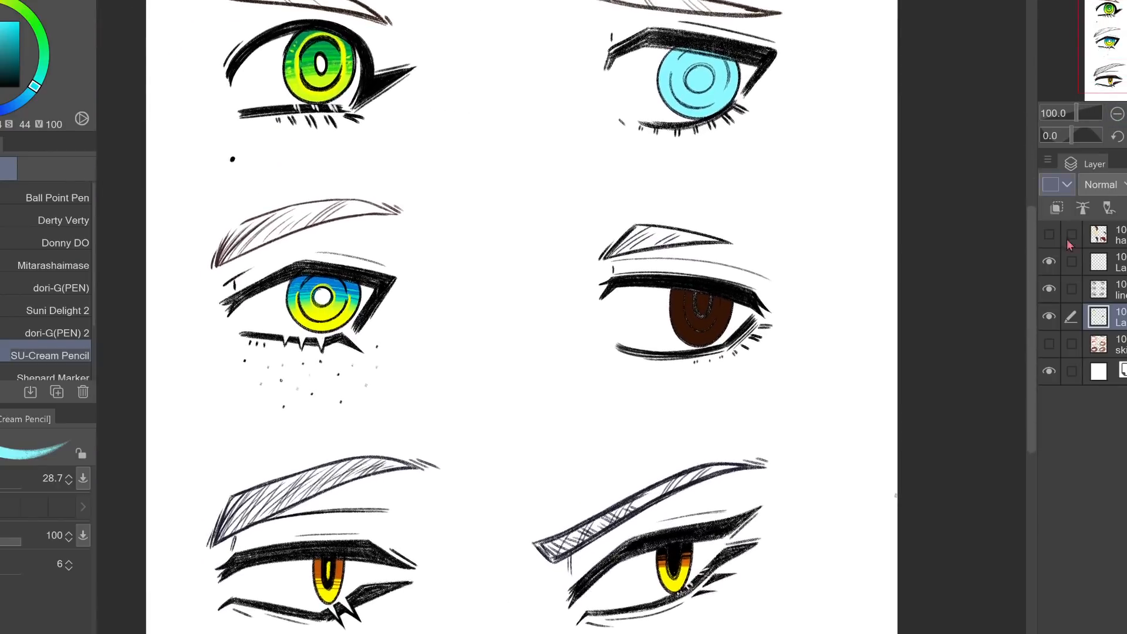
{"action": "left_click", "coordinate": [1048, 344]}
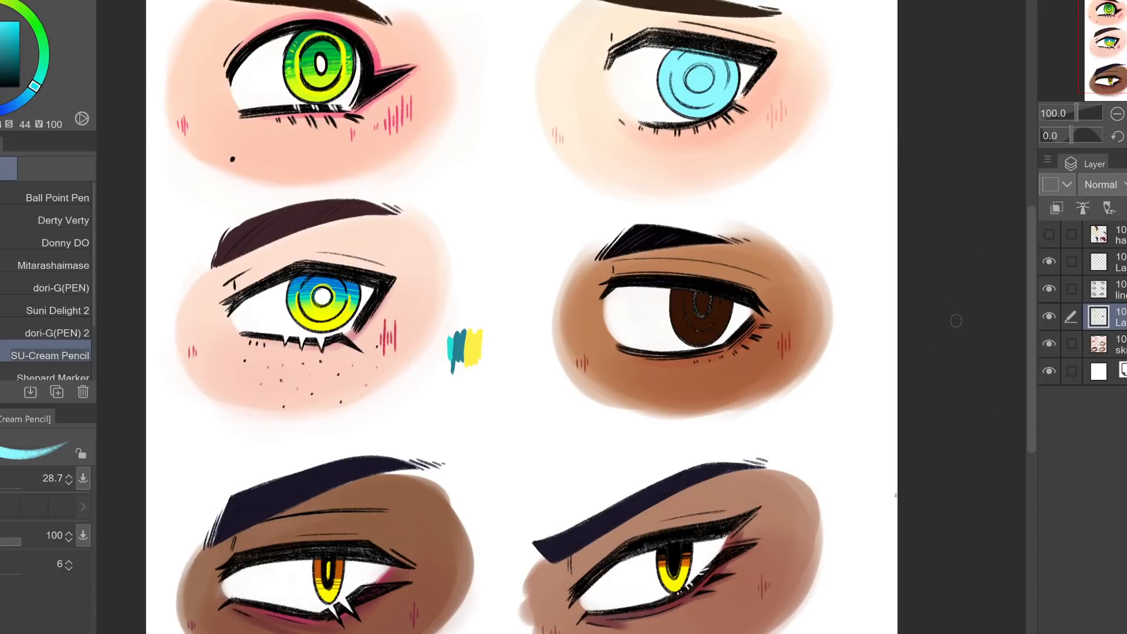
{"action": "left_click", "coordinate": [1049, 234]}
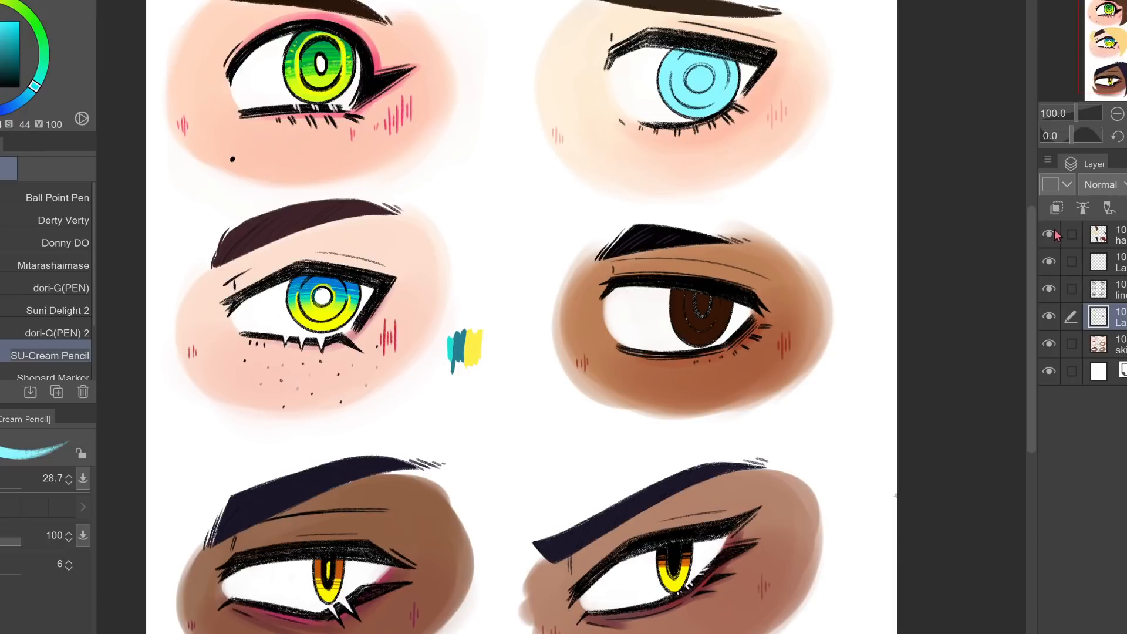
{"action": "key", "text": "ctrl+minus"}
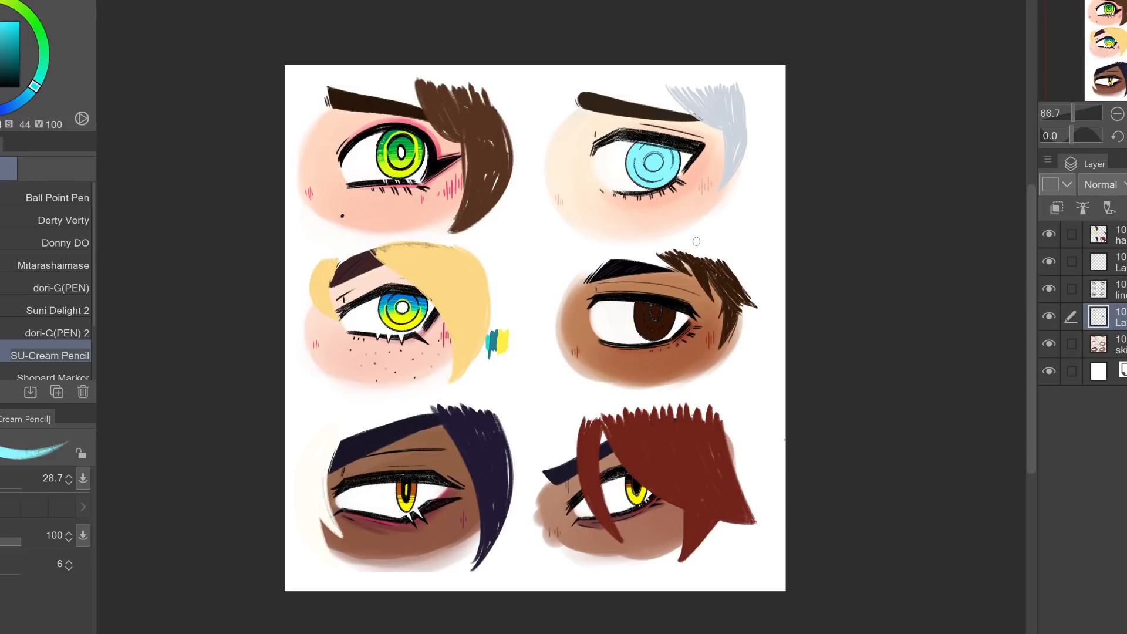
Hide the hair colour layer and check the top-right iris by switching its colour layer off and on
{"action": "key", "text": "ctrl+plus"}
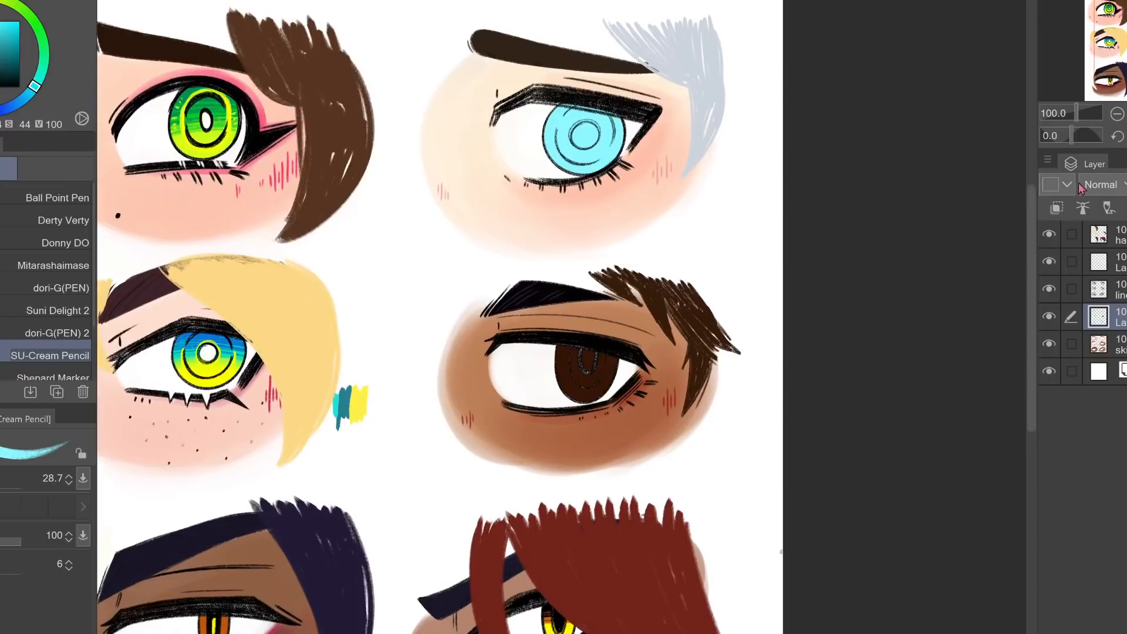
{"action": "left_click", "coordinate": [1049, 234]}
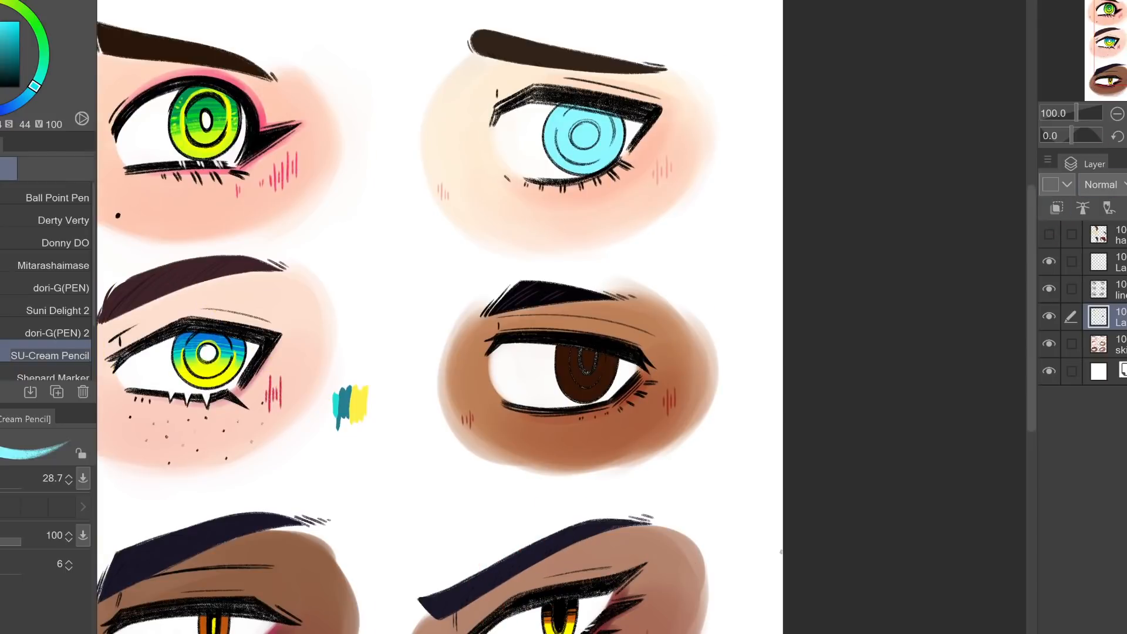
{"action": "key", "text": "ctrl+plus"}
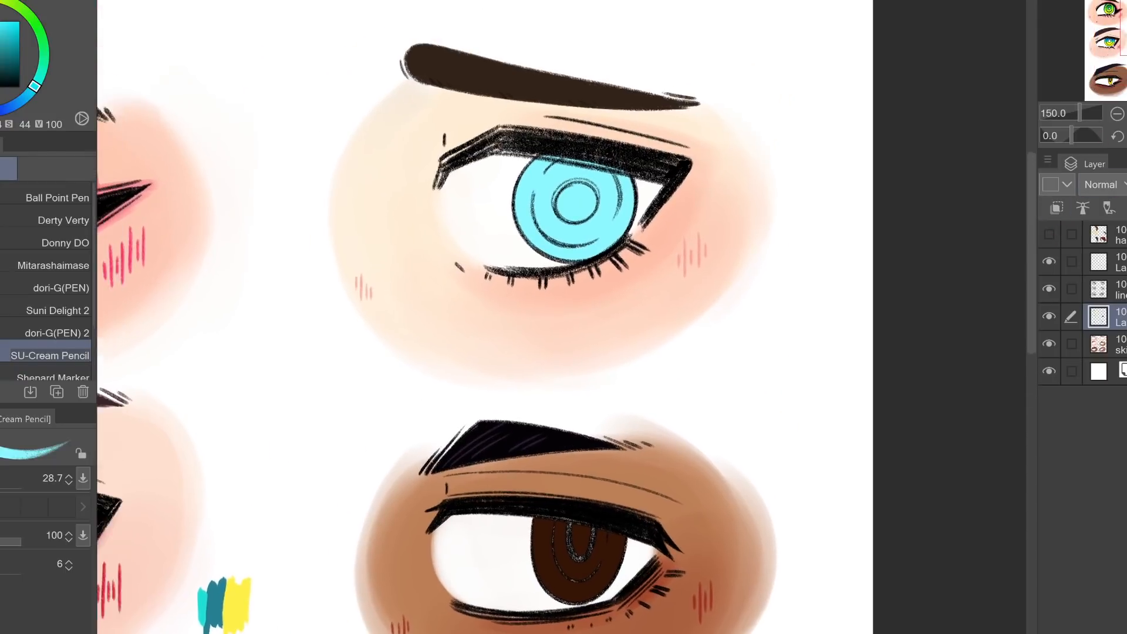
{"action": "left_click_drag", "start_coordinate": [575, 203], "coordinate": [631, 226]}
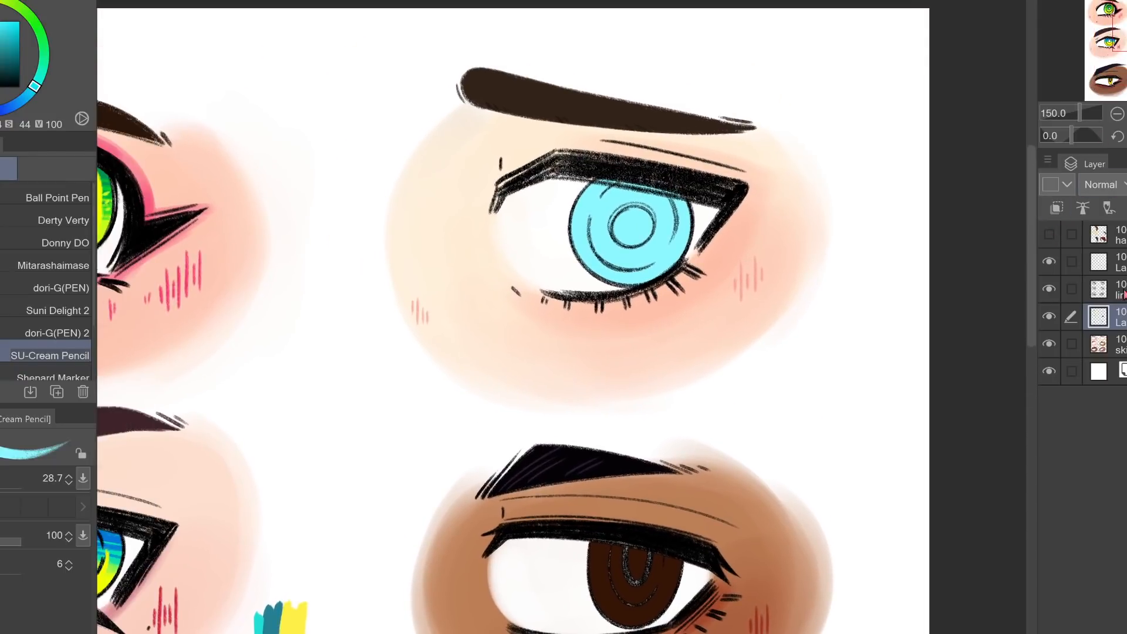
{"action": "key", "text": "ctrl+plus"}
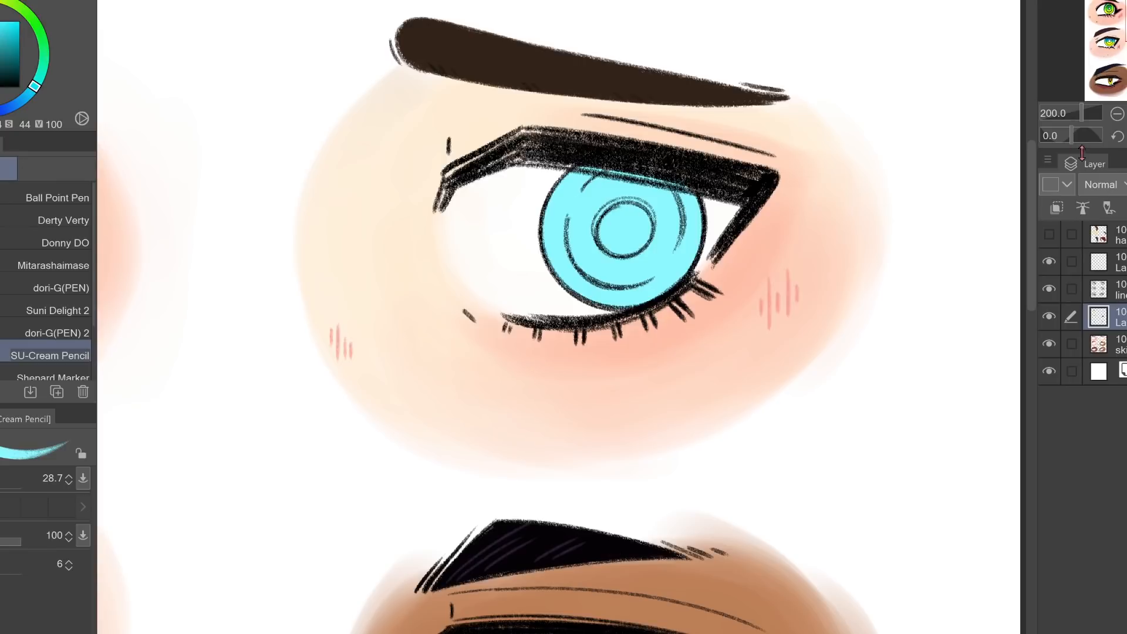
{"action": "left_click", "coordinate": [1054, 317]}
{"action": "left_click", "coordinate": [1053, 315]}
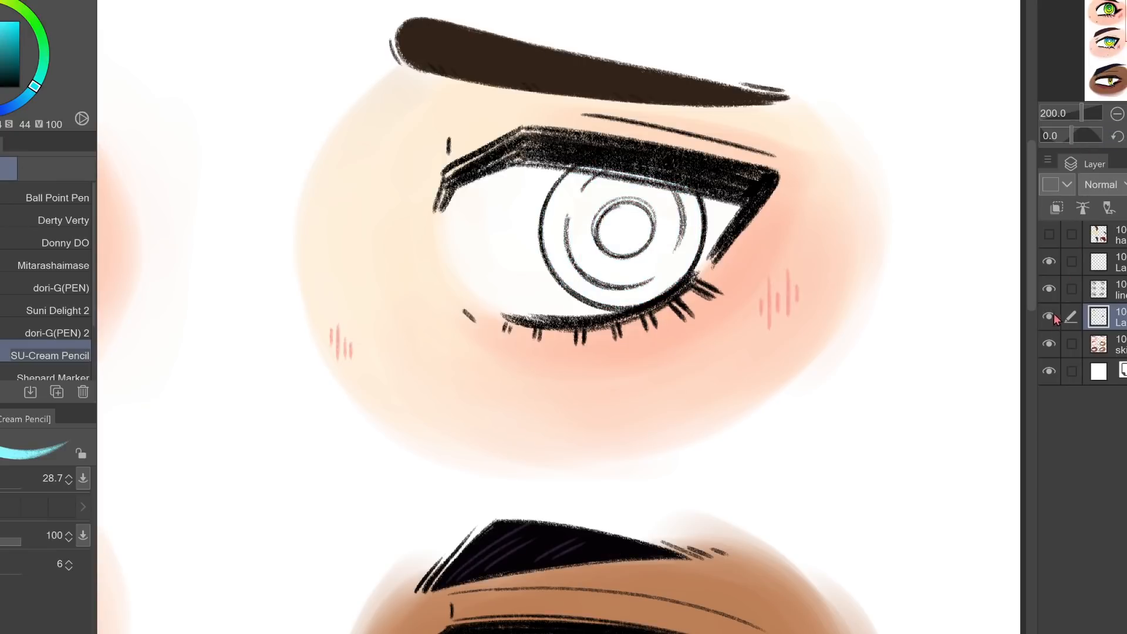
{"action": "left_click", "coordinate": [1126, 17]}
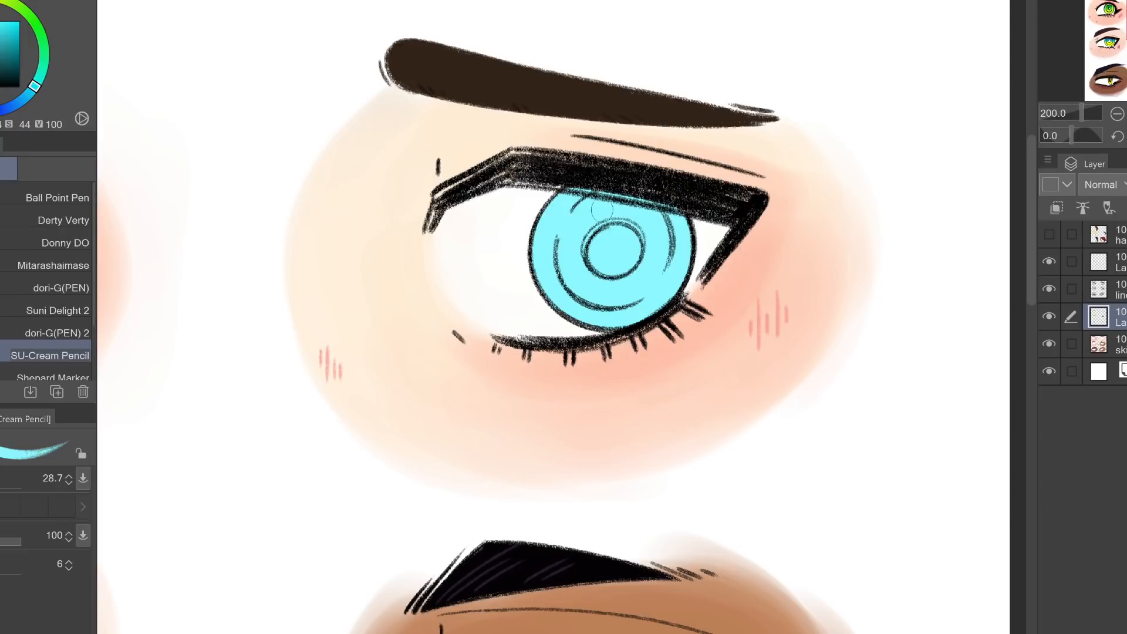
{"action": "left_click_drag", "start_coordinate": [1125, 52], "coordinate": [1126, 49]}
Shade the upper half of the top-right iris in sky blue on a new, reduced-opacity layer clipped to the iris colours
{"action": "key", "text": "ctrl+plus"}
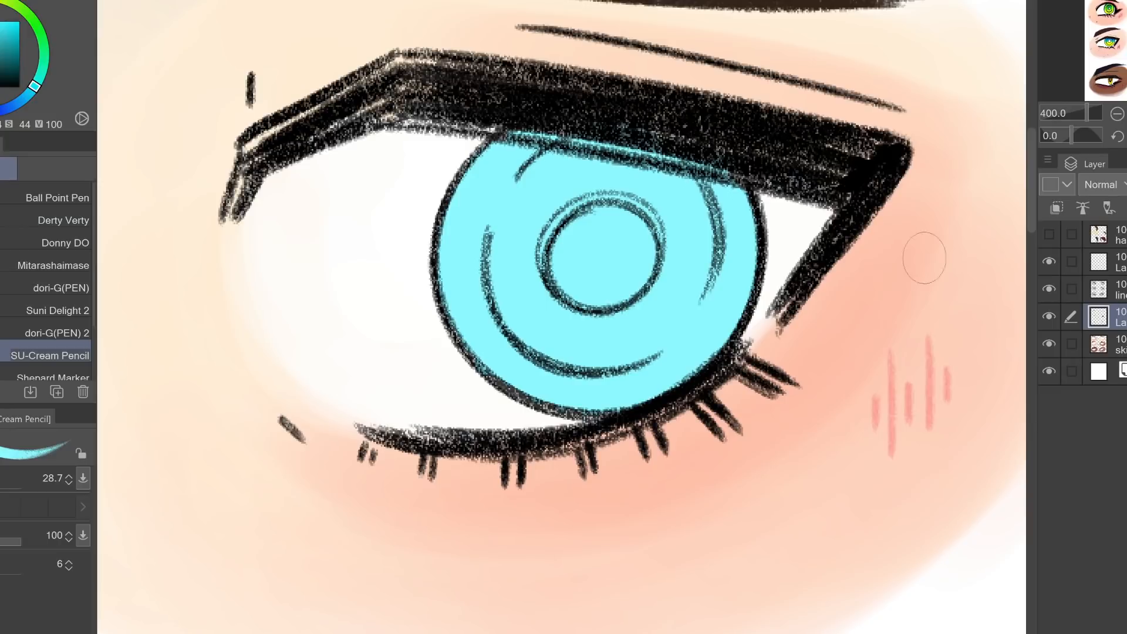
{"action": "left_click", "coordinate": [1062, 631]}
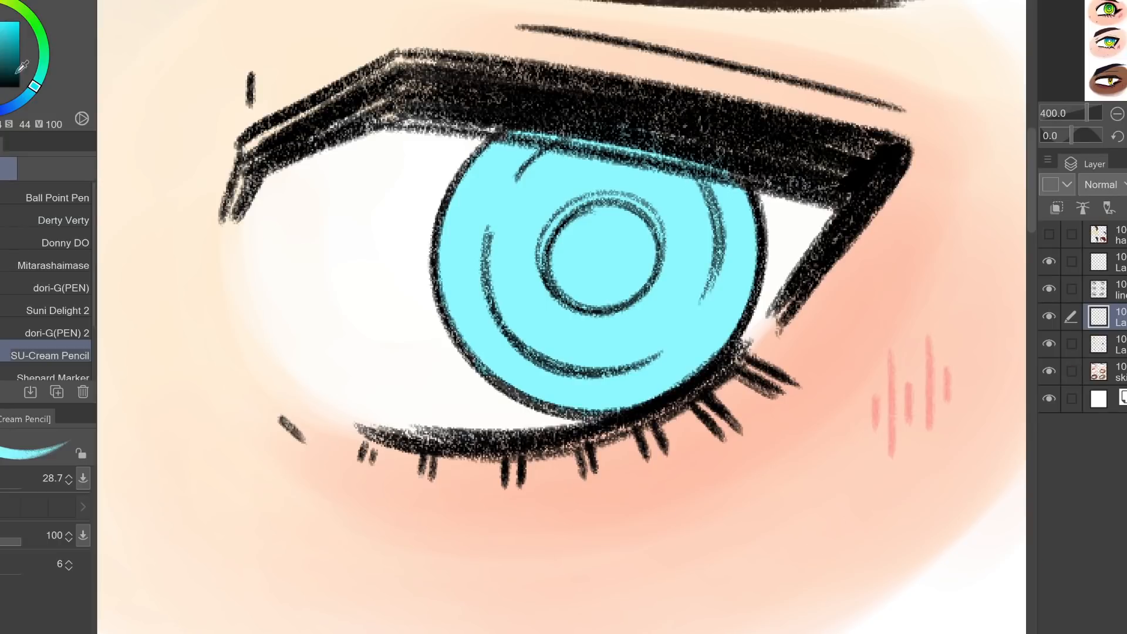
{"action": "left_click_drag", "start_coordinate": [35, 86], "coordinate": [27, 94]}
{"action": "left_click_drag", "start_coordinate": [2, 22], "coordinate": [1, 8]}
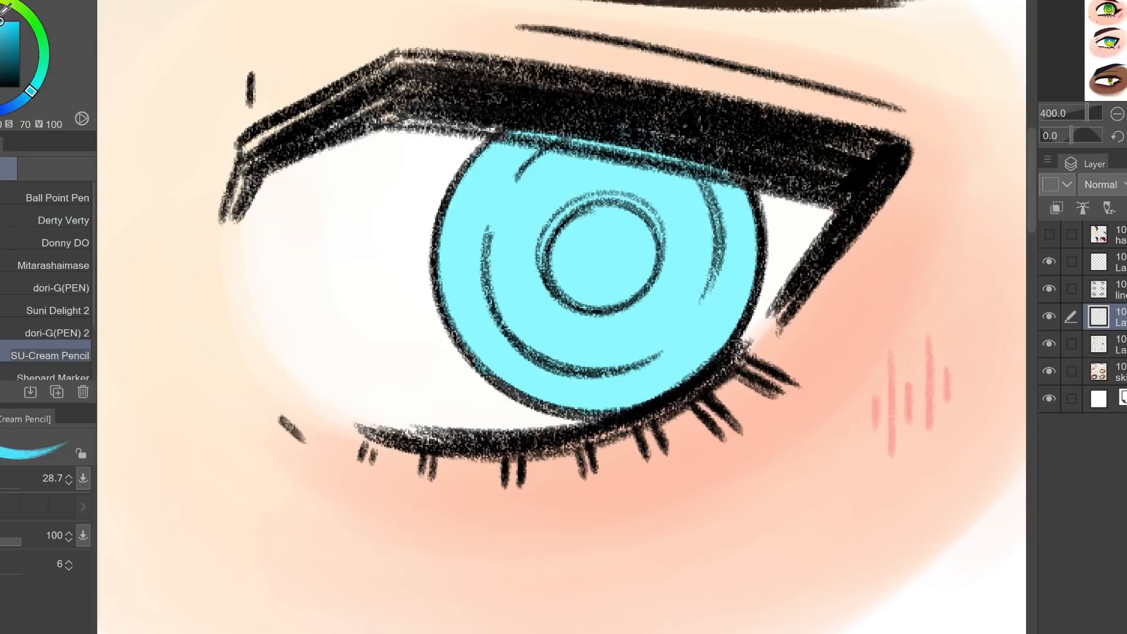
{"action": "left_click_drag", "start_coordinate": [27, 94], "coordinate": [24, 97]}
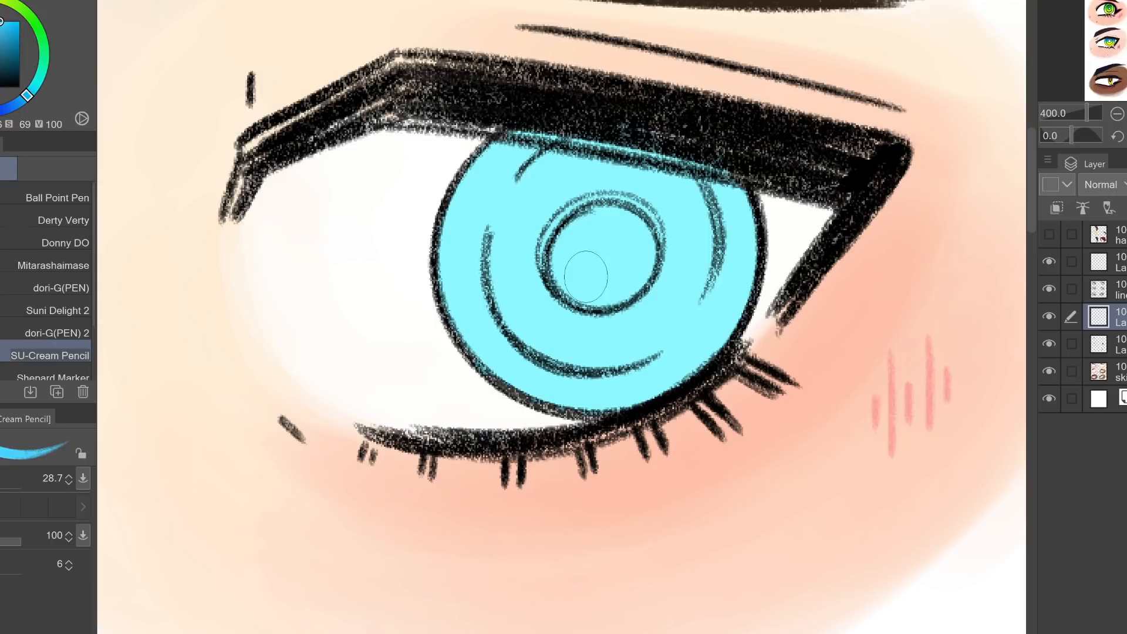
{"action": "left_click", "coordinate": [1057, 207]}
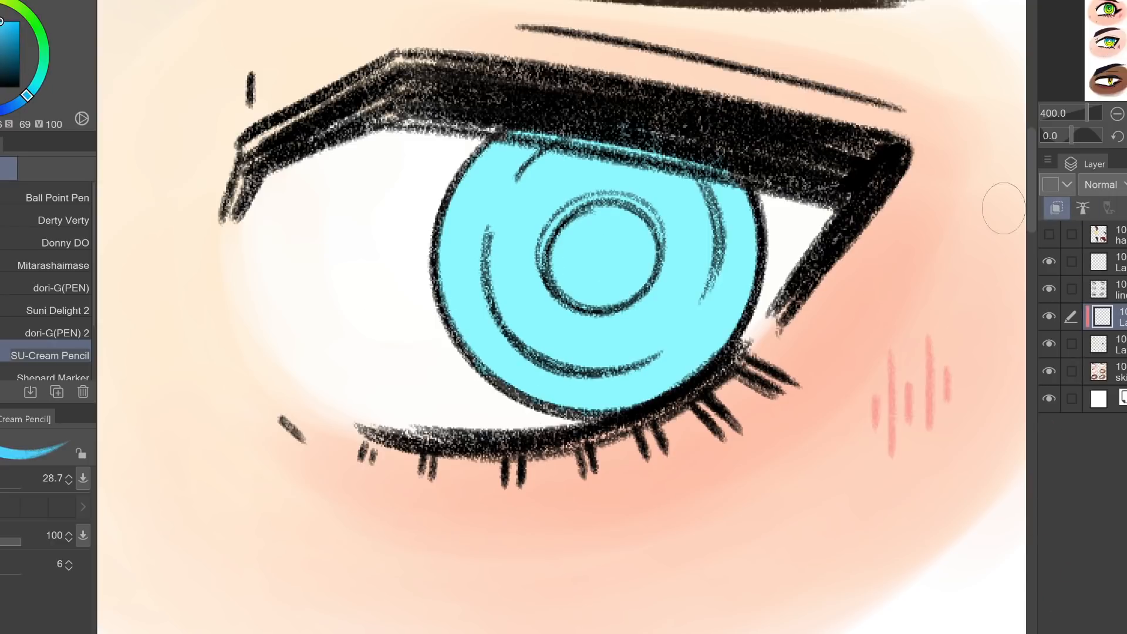
{"action": "mouse_move", "coordinate": [417, 244]}
{"action": "left_mouse_down"}
{"action": "mouse_move", "coordinate": [786, 241]}
{"action": "mouse_move", "coordinate": [751, 194]}
{"action": "mouse_move", "coordinate": [499, 146]}
{"action": "mouse_move", "coordinate": [693, 158]}
{"action": "mouse_move", "coordinate": [757, 202]}
{"action": "mouse_move", "coordinate": [505, 265]}
{"action": "mouse_move", "coordinate": [757, 260]}
{"action": "left_mouse_up"}
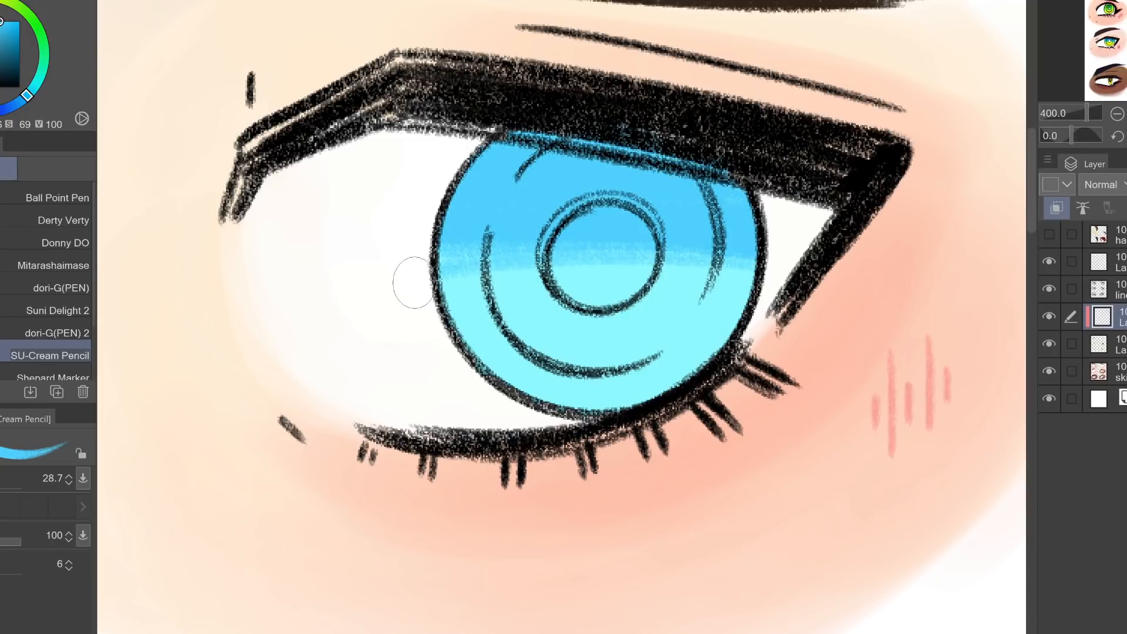
{"action": "left_click_drag", "start_coordinate": [423, 279], "coordinate": [757, 273]}
{"action": "left_click", "coordinate": [1115, 115]}
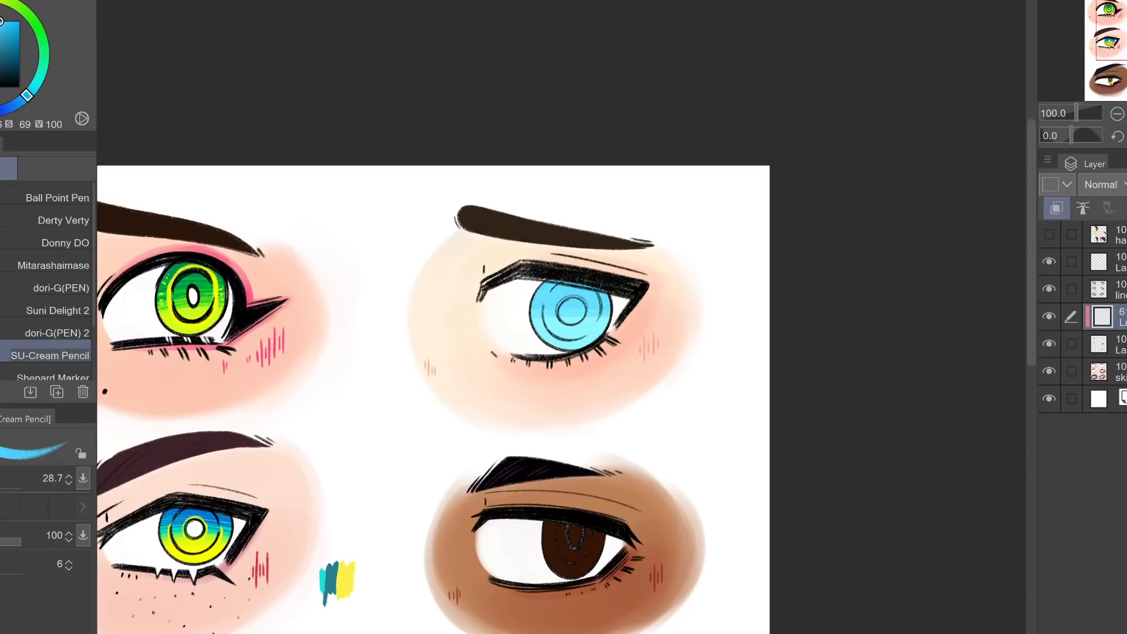
Paint the top-right eye's pupil white on a new layer and merge it into the iris colours
{"action": "key", "text": "ctrl+plus"}
{"action": "key", "text": "ctrl+plus"}
{"action": "key", "text": "ctrl+plus"}
{"action": "key", "text": "ctrl+plus"}
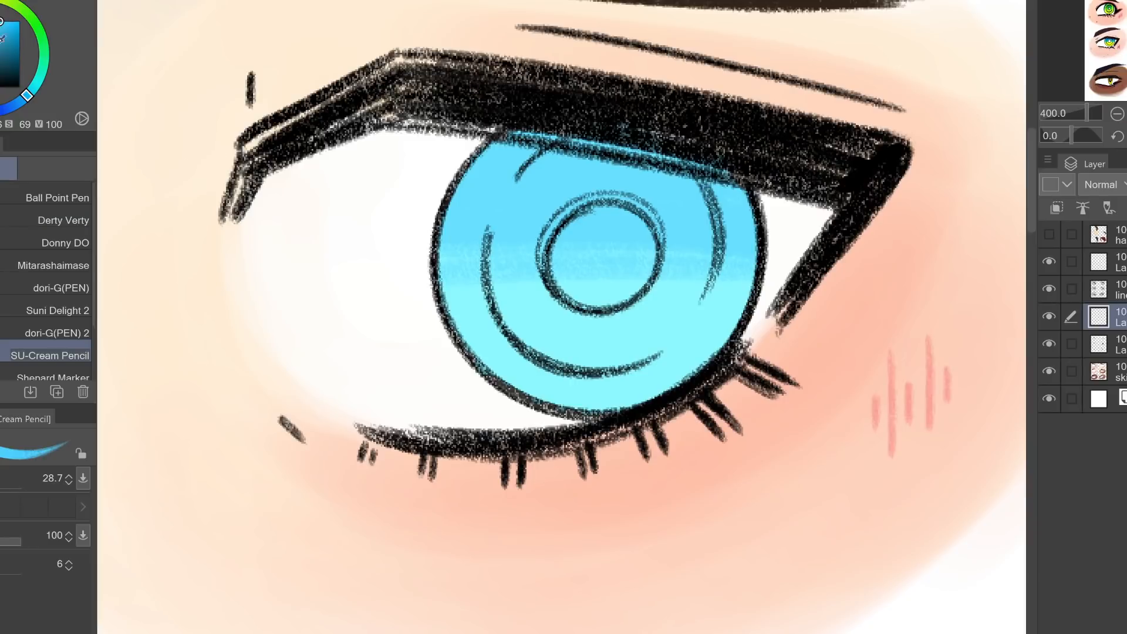
{"action": "left_click", "coordinate": [0, 22]}
{"action": "mouse_move", "coordinate": [598, 240]}
{"action": "left_mouse_down"}
{"action": "mouse_move", "coordinate": [584, 263]}
{"action": "mouse_move", "coordinate": [581, 248]}
{"action": "mouse_move", "coordinate": [631, 247]}
{"action": "mouse_move", "coordinate": [581, 271]}
{"action": "mouse_move", "coordinate": [608, 230]}
{"action": "mouse_move", "coordinate": [566, 247]}
{"action": "mouse_move", "coordinate": [630, 264]}
{"action": "mouse_move", "coordinate": [598, 220]}
{"action": "mouse_move", "coordinate": [635, 270]}
{"action": "mouse_move", "coordinate": [614, 277]}
{"action": "mouse_move", "coordinate": [631, 228]}
{"action": "mouse_move", "coordinate": [573, 238]}
{"action": "mouse_move", "coordinate": [632, 261]}
{"action": "mouse_move", "coordinate": [587, 224]}
{"action": "mouse_move", "coordinate": [560, 251]}
{"action": "mouse_move", "coordinate": [629, 275]}
{"action": "mouse_move", "coordinate": [570, 269]}
{"action": "mouse_move", "coordinate": [644, 267]}
{"action": "mouse_move", "coordinate": [581, 257]}
{"action": "mouse_move", "coordinate": [632, 276]}
{"action": "mouse_move", "coordinate": [572, 253]}
{"action": "left_mouse_up"}
{"action": "left_click", "coordinate": [1117, 113]}
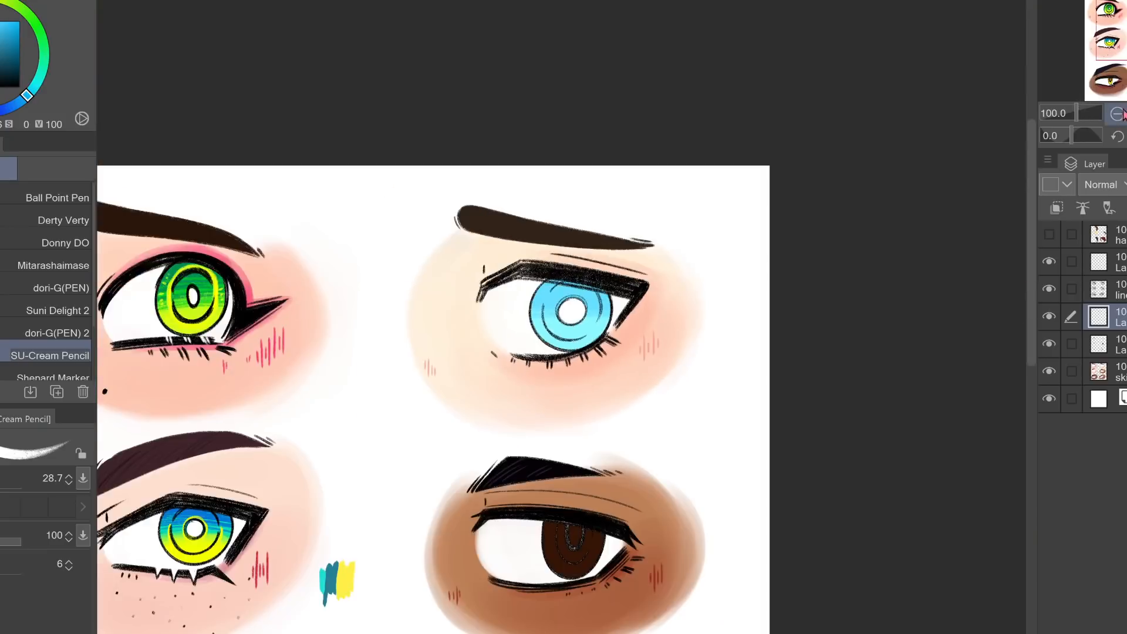
{"action": "left_click_drag", "start_coordinate": [1125, 17], "coordinate": [1125, 13]}
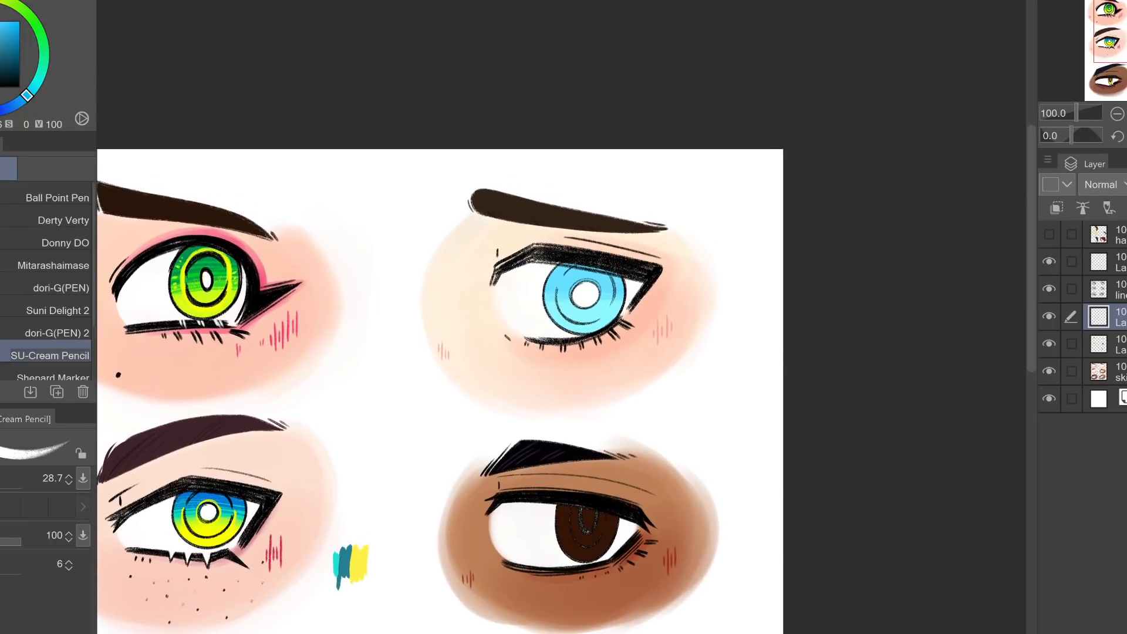
{"action": "key", "text": "ctrl+plus"}
{"action": "left_click", "coordinate": [1116, 113]}
{"action": "left_click_drag", "start_coordinate": [1124, 15], "coordinate": [1121, 9]}
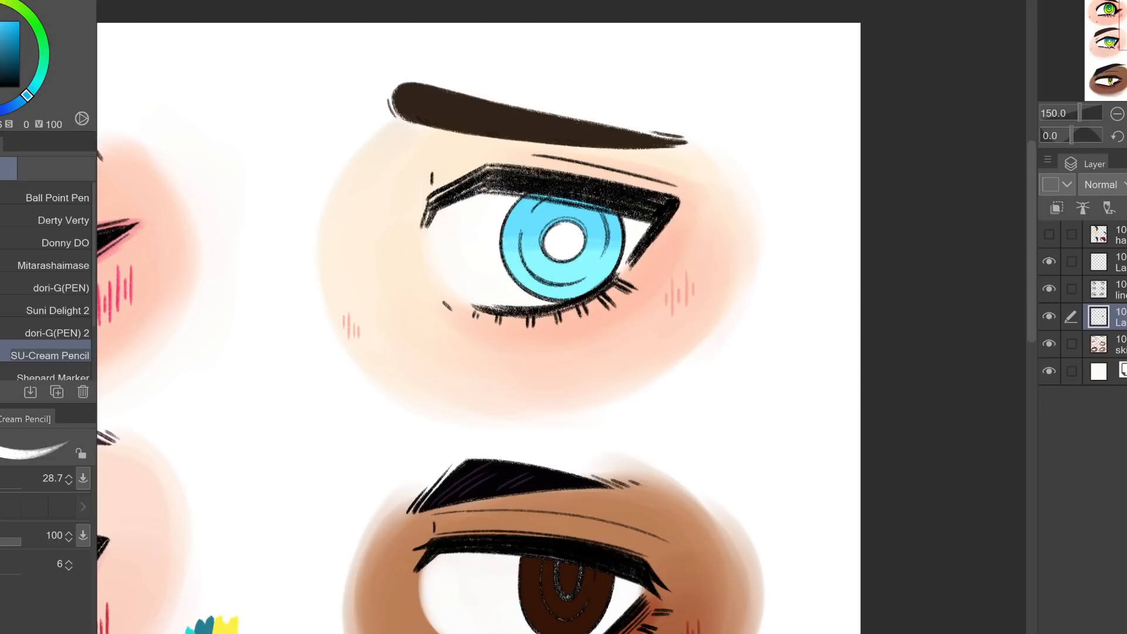
Airbrush a soft white glow around the top-right pupil on a new layer with the Soft brush at size 78.8, and merge it down
{"action": "key", "text": "ctrl+shift+n"}
{"action": "key", "text": "ctrl+plus"}
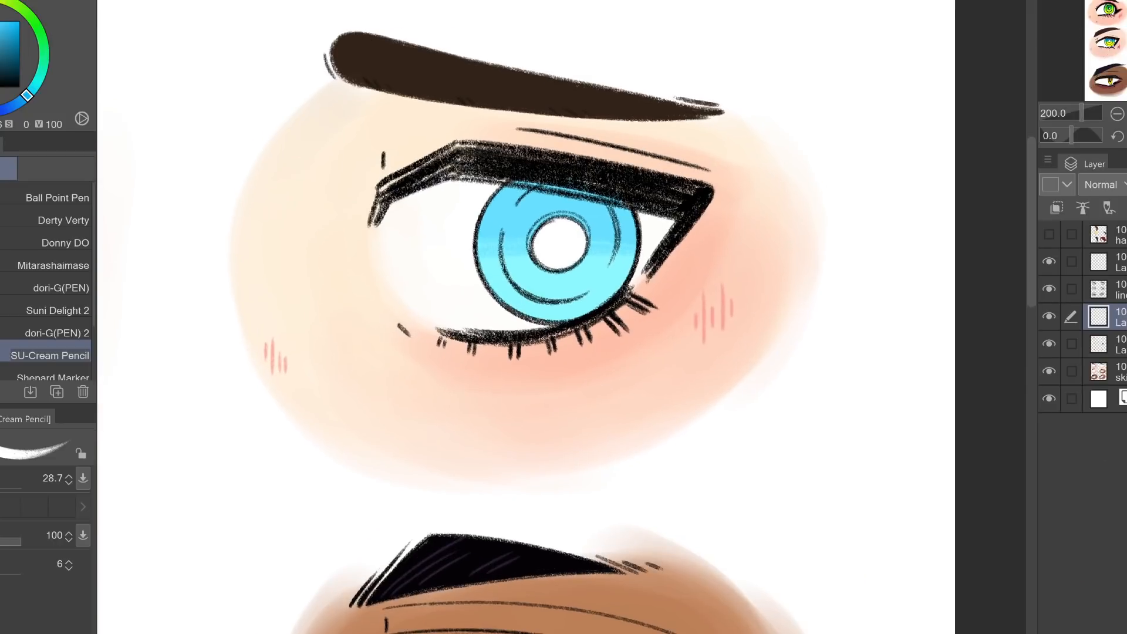
{"action": "key", "text": "b"}
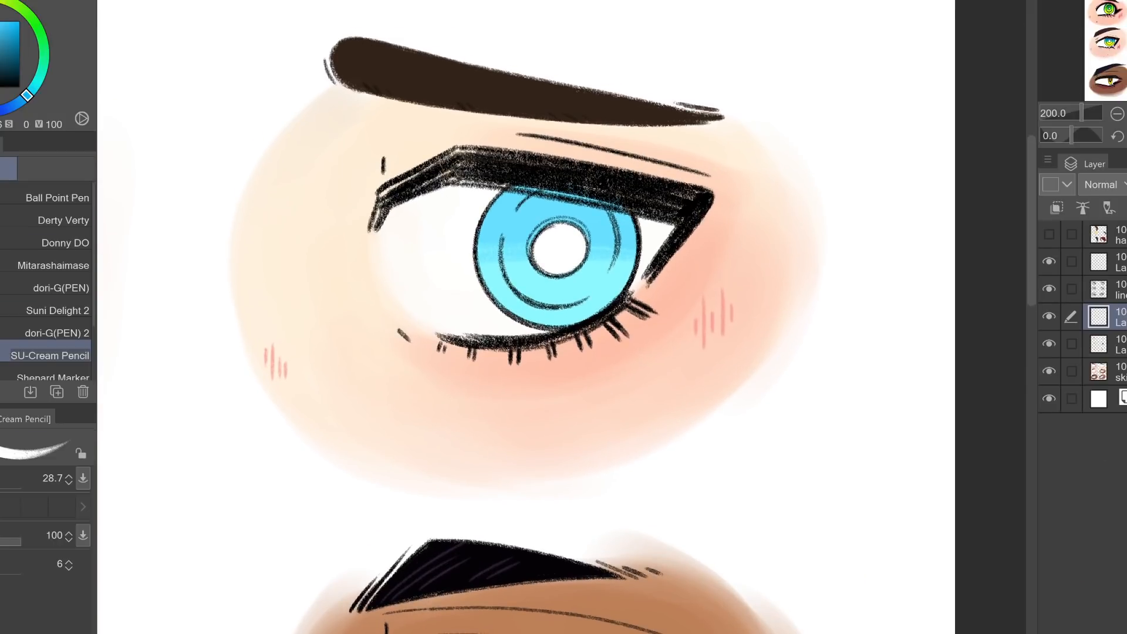
{"action": "left_click_drag", "start_coordinate": [587, 323], "coordinate": [563, 328]}
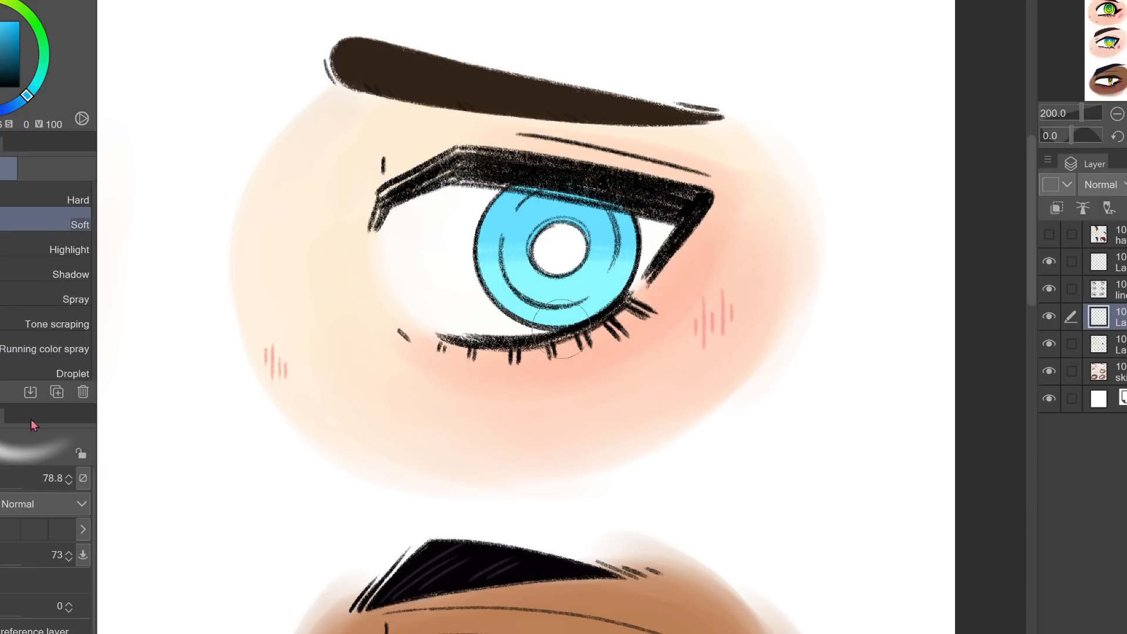
{"action": "mouse_move", "coordinate": [567, 243]}
{"action": "left_mouse_down"}
{"action": "mouse_move", "coordinate": [579, 266]}
{"action": "mouse_move", "coordinate": [526, 242]}
{"action": "mouse_move", "coordinate": [581, 230]}
{"action": "mouse_move", "coordinate": [565, 274]}
{"action": "mouse_move", "coordinate": [529, 241]}
{"action": "mouse_move", "coordinate": [578, 225]}
{"action": "mouse_move", "coordinate": [591, 250]}
{"action": "left_mouse_up"}
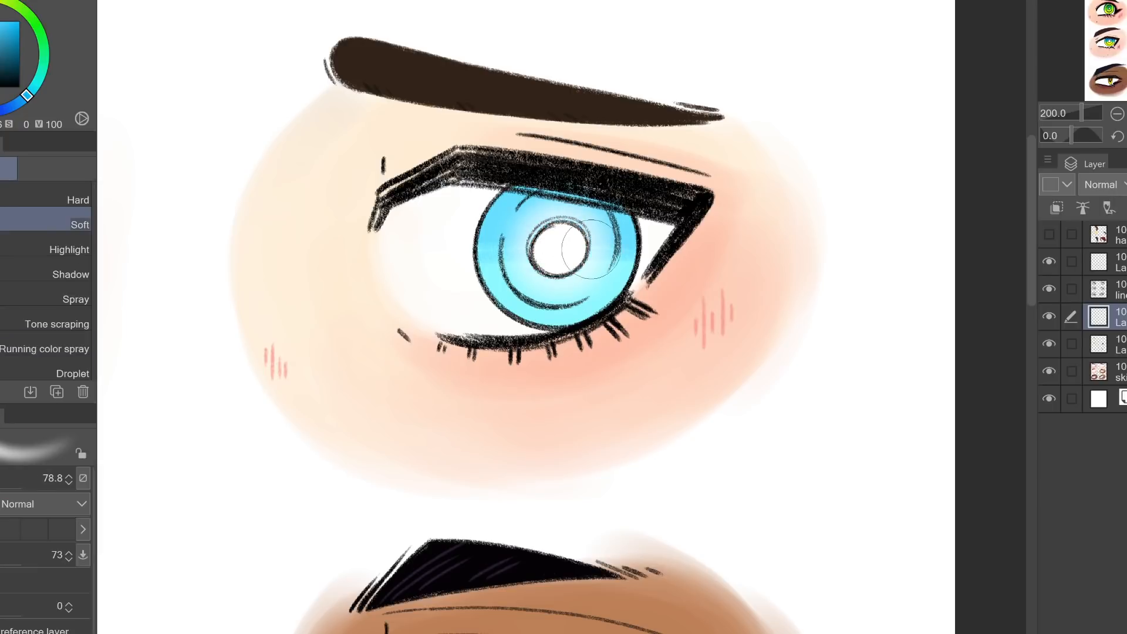
{"action": "left_click", "coordinate": [1113, 117]}
{"action": "left_click", "coordinate": [1124, 114]}
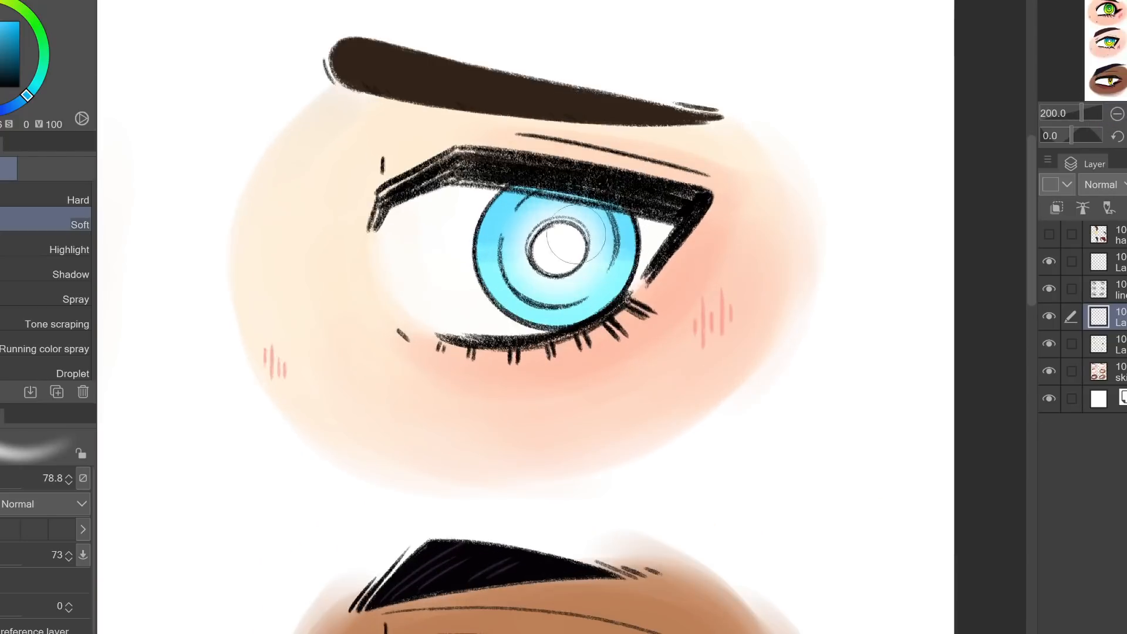
{"action": "left_click", "coordinate": [1117, 113]}
{"action": "left_click", "coordinate": [1126, 185]}
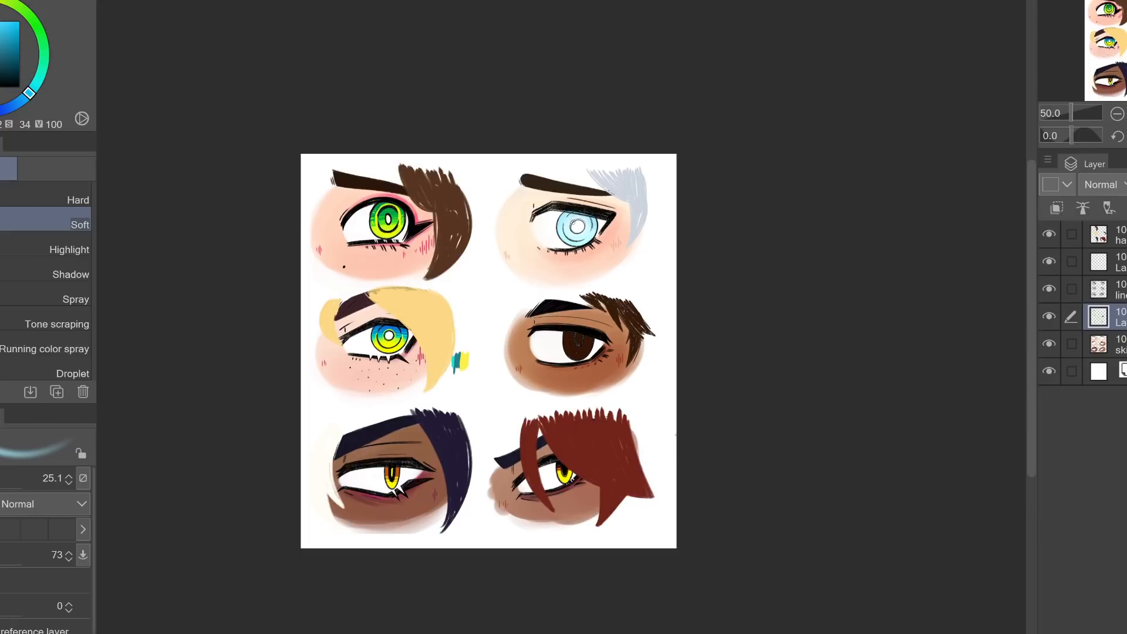
Sample the middle-right iris's dark brown and cover the pale gaps along its ring lines with the Mapping pen
{"action": "key", "text": "ctrl+plus"}
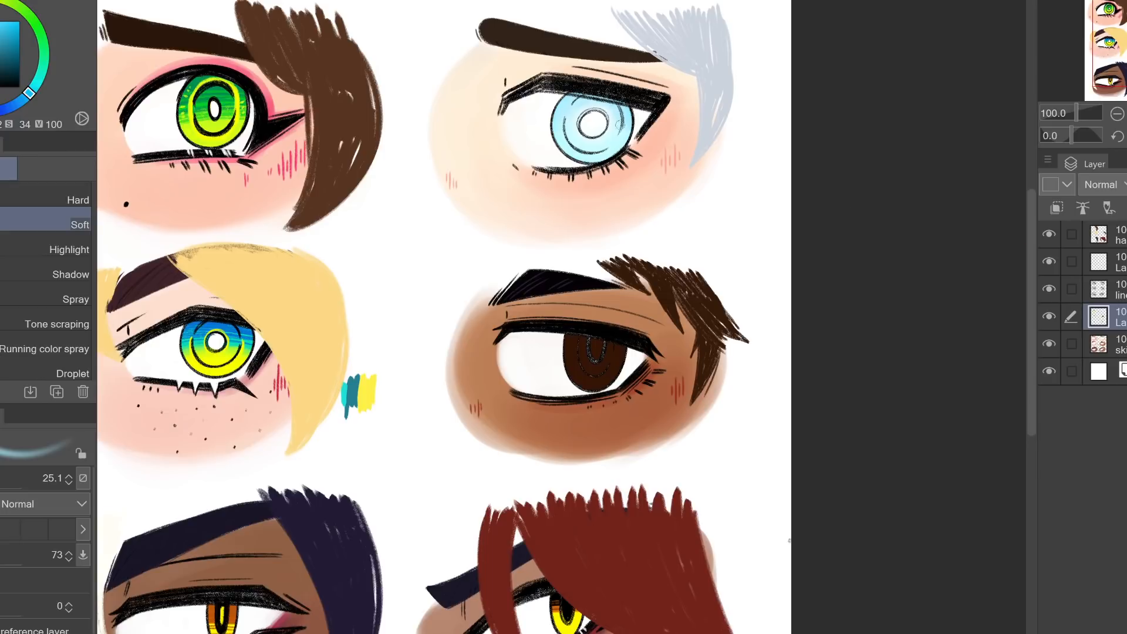
{"action": "key", "text": "ctrl+plus"}
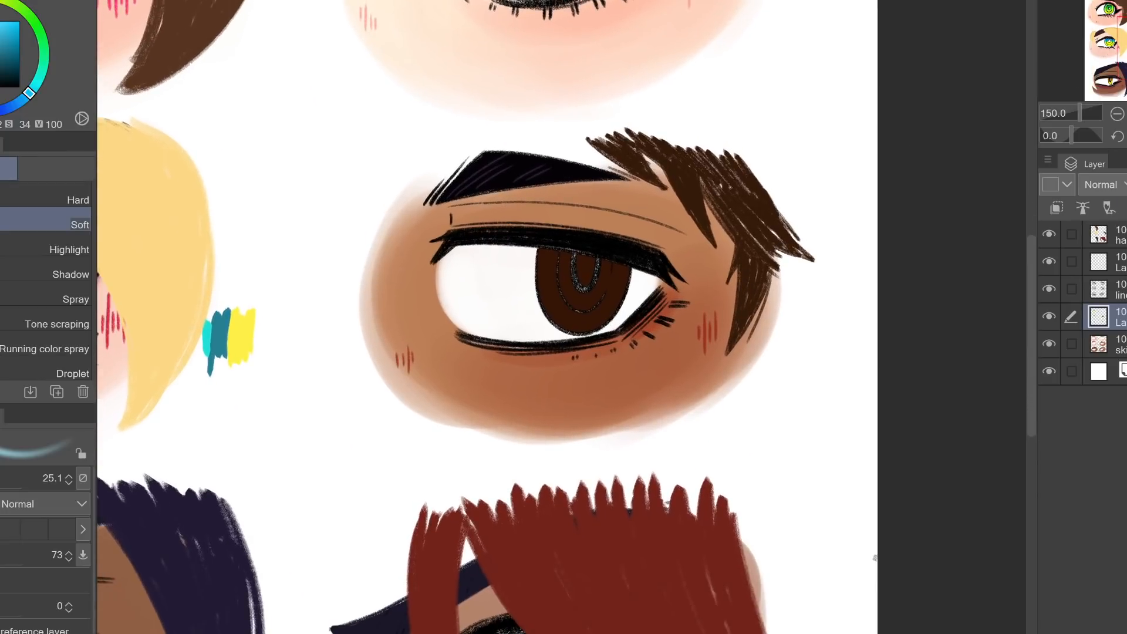
{"action": "key", "text": "ctrl+plus"}
{"action": "scroll", "coordinate": [637, 144], "scroll_direction": "up", "scroll_amount": 5}
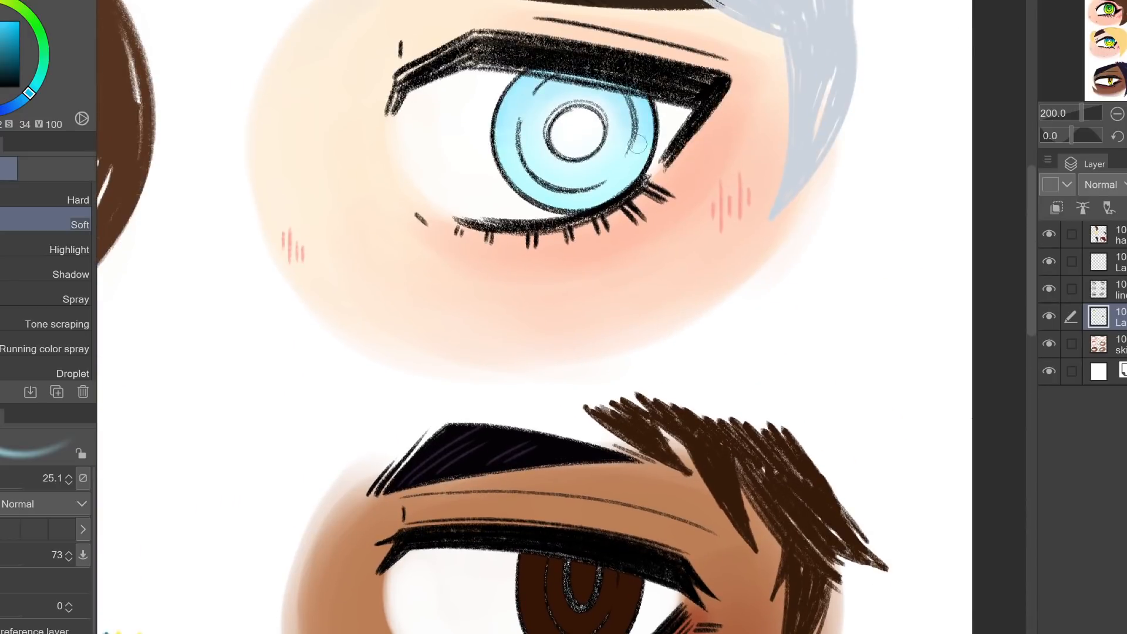
{"action": "scroll", "coordinate": [881, 176], "scroll_direction": "down", "scroll_amount": 5}
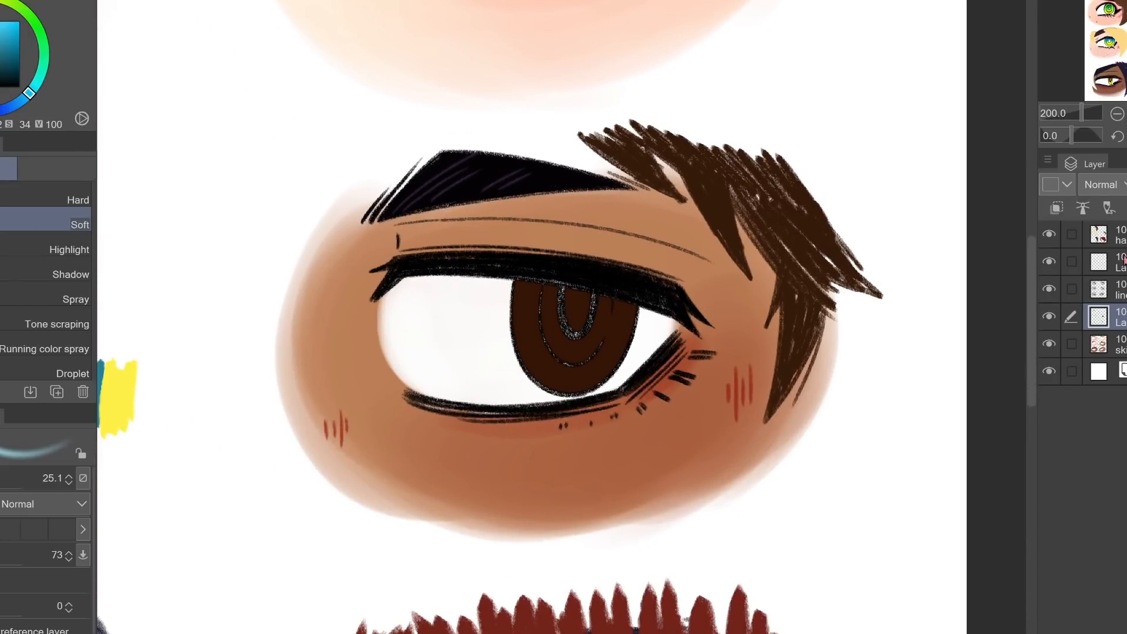
{"action": "left_click", "coordinate": [558, 328], "text": "alt"}
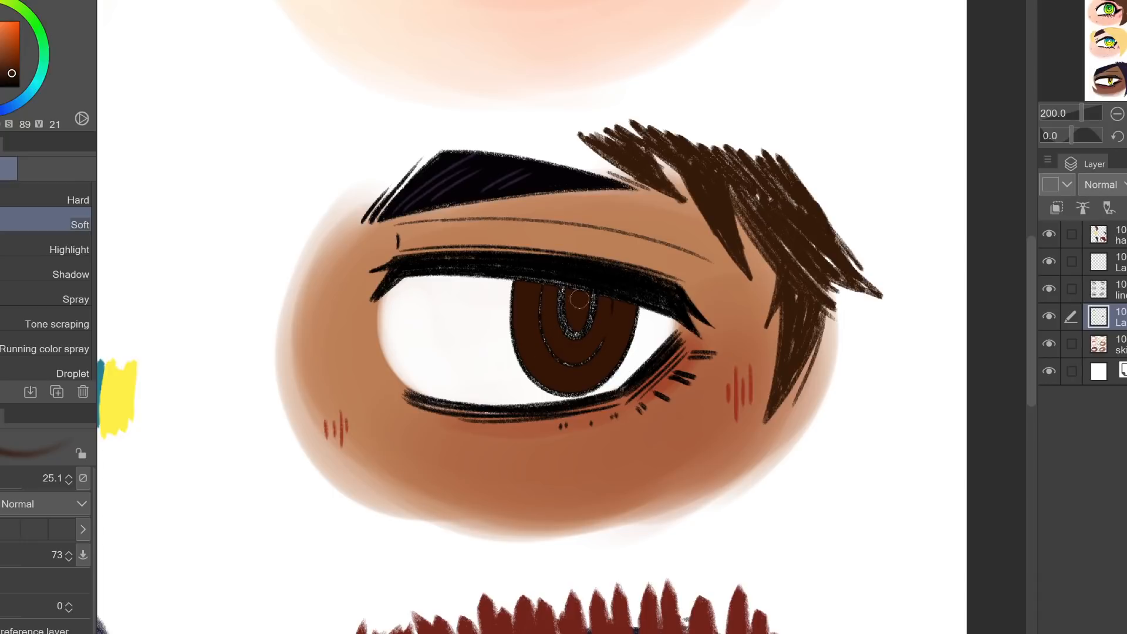
{"action": "key", "text": "p"}
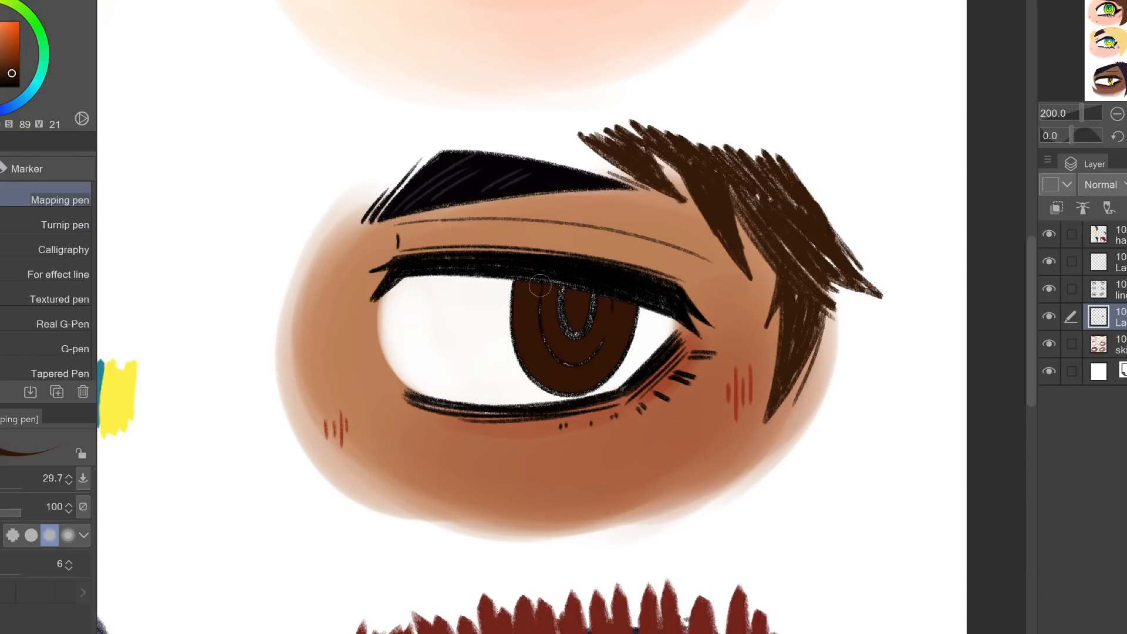
{"action": "mouse_move", "coordinate": [539, 286]}
{"action": "left_mouse_down"}
{"action": "mouse_move", "coordinate": [579, 359]}
{"action": "mouse_move", "coordinate": [609, 317]}
{"action": "mouse_move", "coordinate": [605, 335]}
{"action": "mouse_move", "coordinate": [575, 284]}
{"action": "mouse_move", "coordinate": [610, 311]}
{"action": "left_mouse_up"}
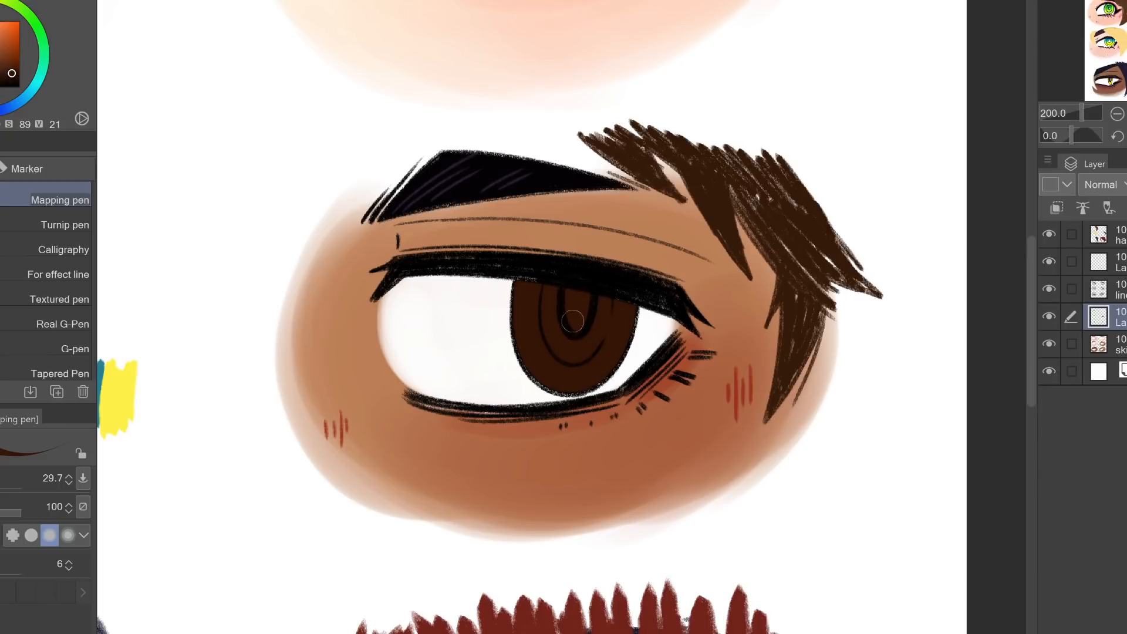
{"action": "left_click", "coordinate": [1116, 114]}
{"action": "left_click", "coordinate": [1117, 114]}
{"action": "left_click", "coordinate": [1117, 113]}
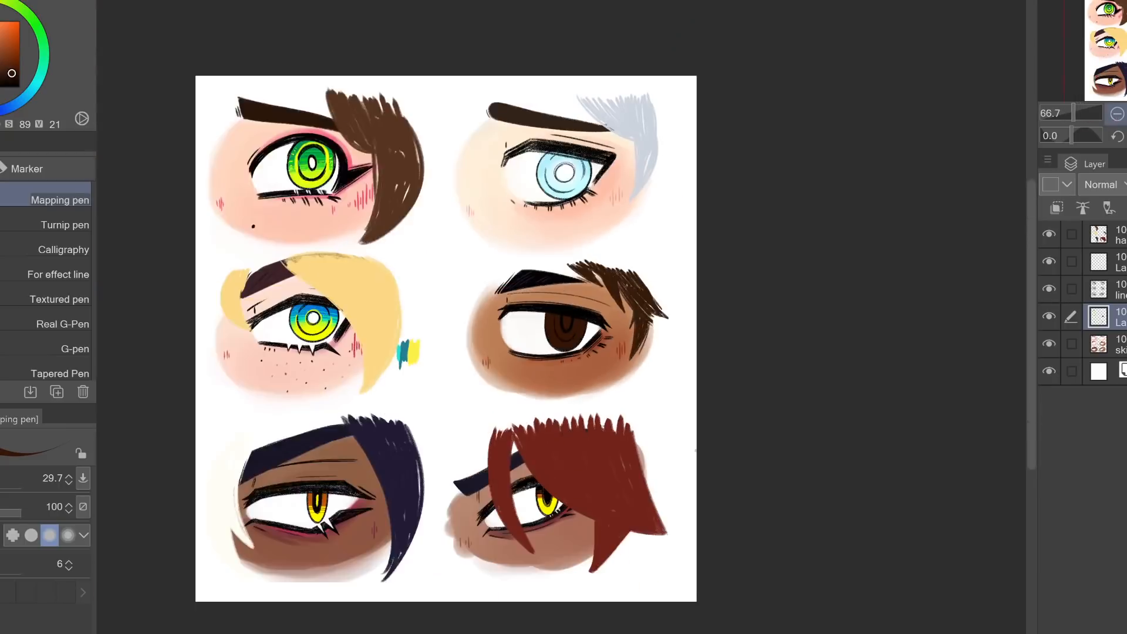
Shade the middle-right iris in darker brown on a new 55% opacity layer clipped to the iris colours, and hide that layer
{"action": "left_click_drag", "start_coordinate": [578, 312], "coordinate": [596, 299]}
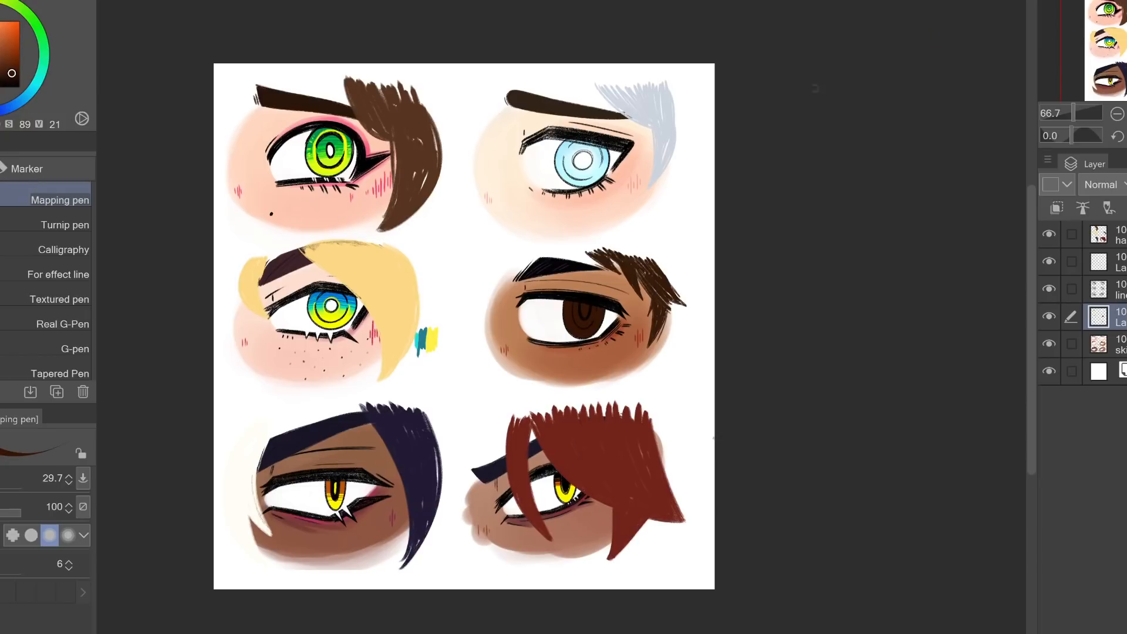
{"action": "key", "text": "ctrl+plus"}
{"action": "key", "text": "ctrl+plus"}
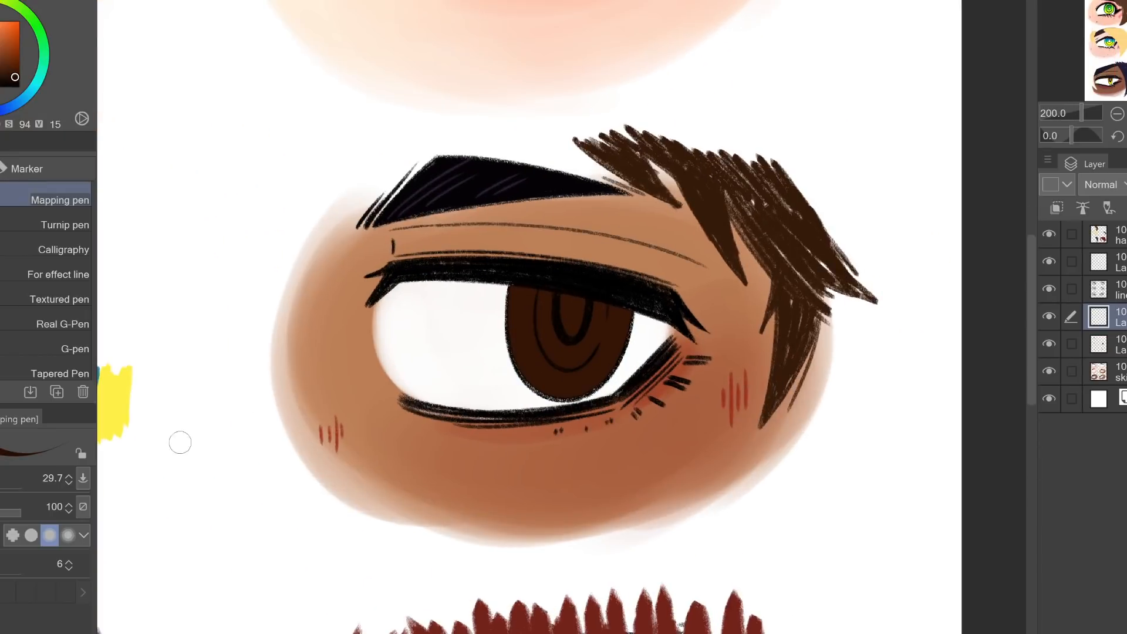
{"action": "left_click_drag", "start_coordinate": [562, 329], "coordinate": [755, 304]}
{"action": "left_click", "coordinate": [1101, 130]}
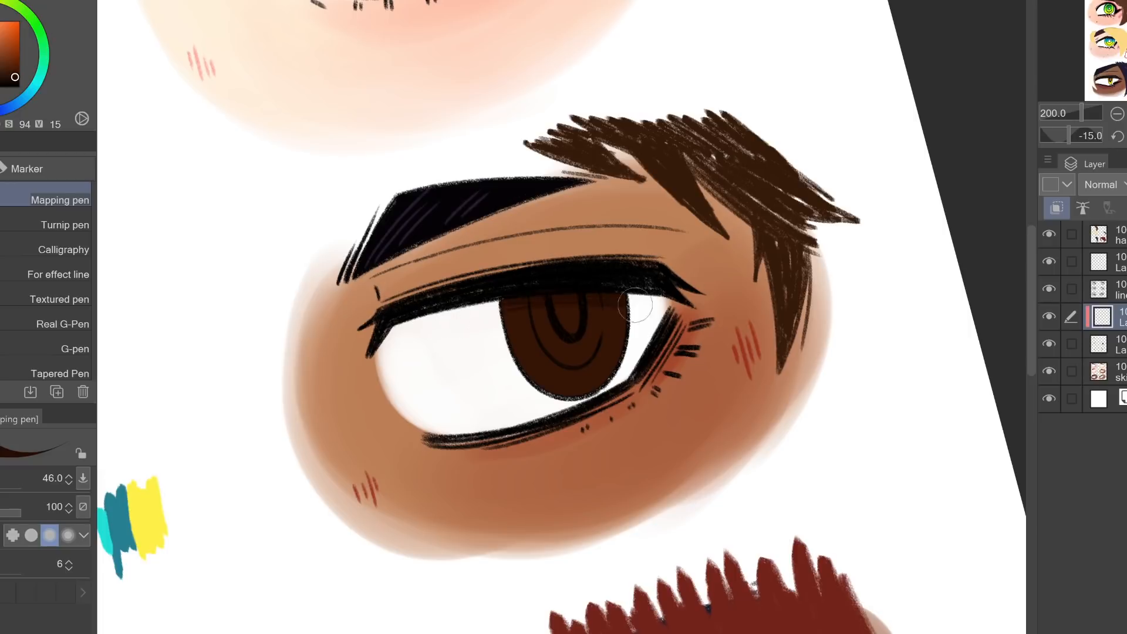
{"action": "mouse_move", "coordinate": [495, 328]}
{"action": "left_mouse_down"}
{"action": "mouse_move", "coordinate": [644, 315]}
{"action": "mouse_move", "coordinate": [550, 321]}
{"action": "mouse_move", "coordinate": [526, 330]}
{"action": "mouse_move", "coordinate": [617, 327]}
{"action": "mouse_move", "coordinate": [492, 343]}
{"action": "mouse_move", "coordinate": [543, 335]}
{"action": "mouse_move", "coordinate": [491, 327]}
{"action": "left_mouse_up"}
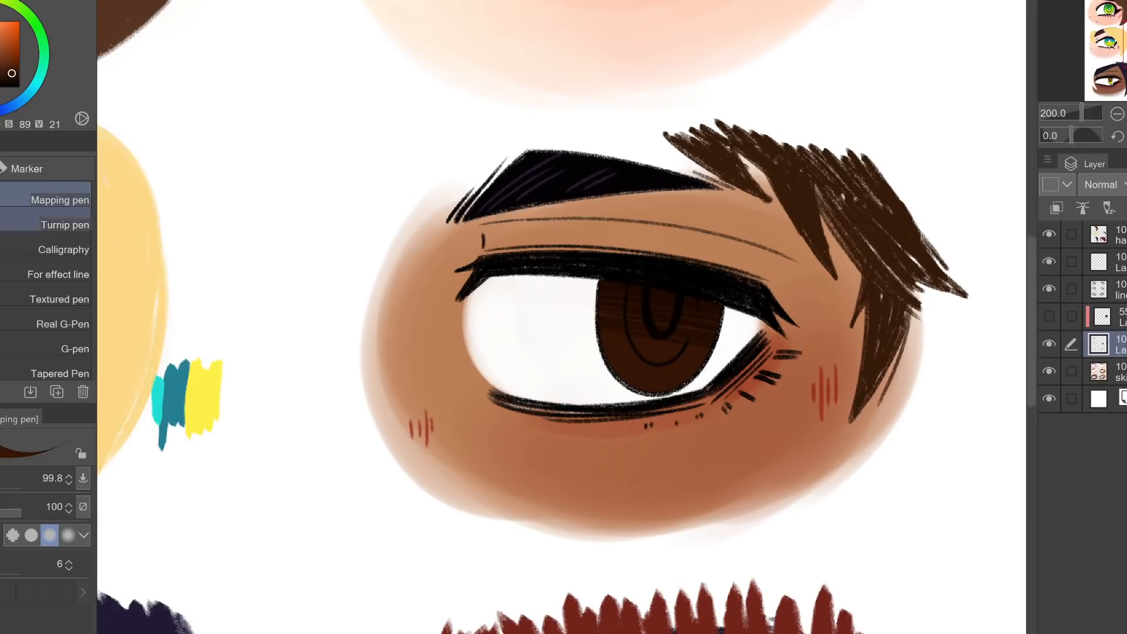
Touch up the dark brown around the middle-right eye's pupil with the Darker pencil at size 32.8
{"action": "key", "text": "p"}
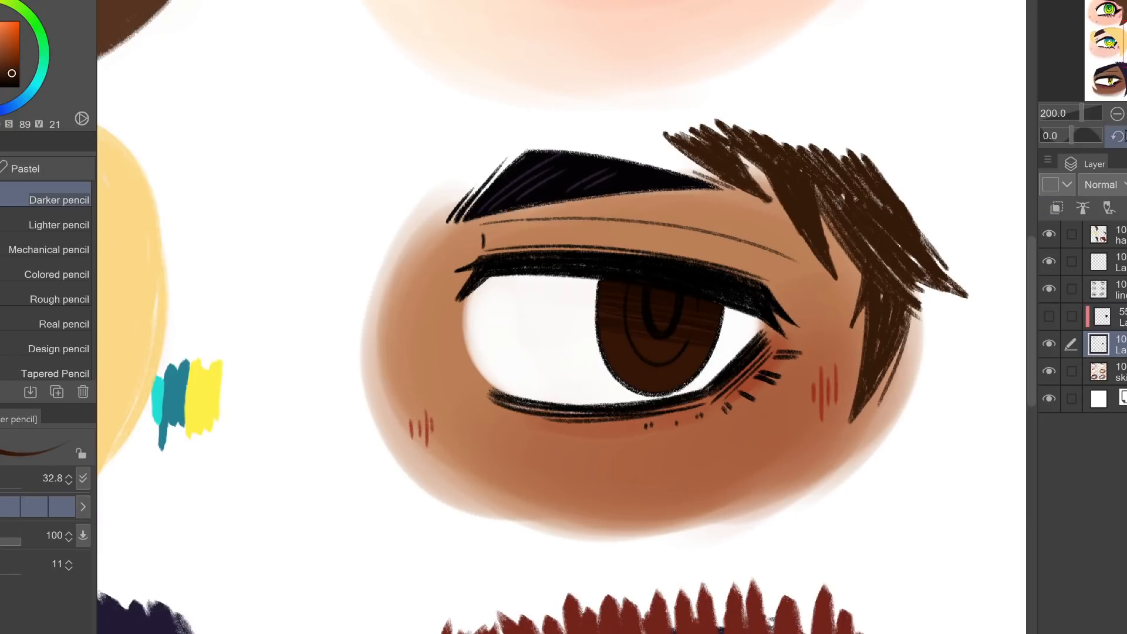
{"action": "key", "text": "ctrl+0"}
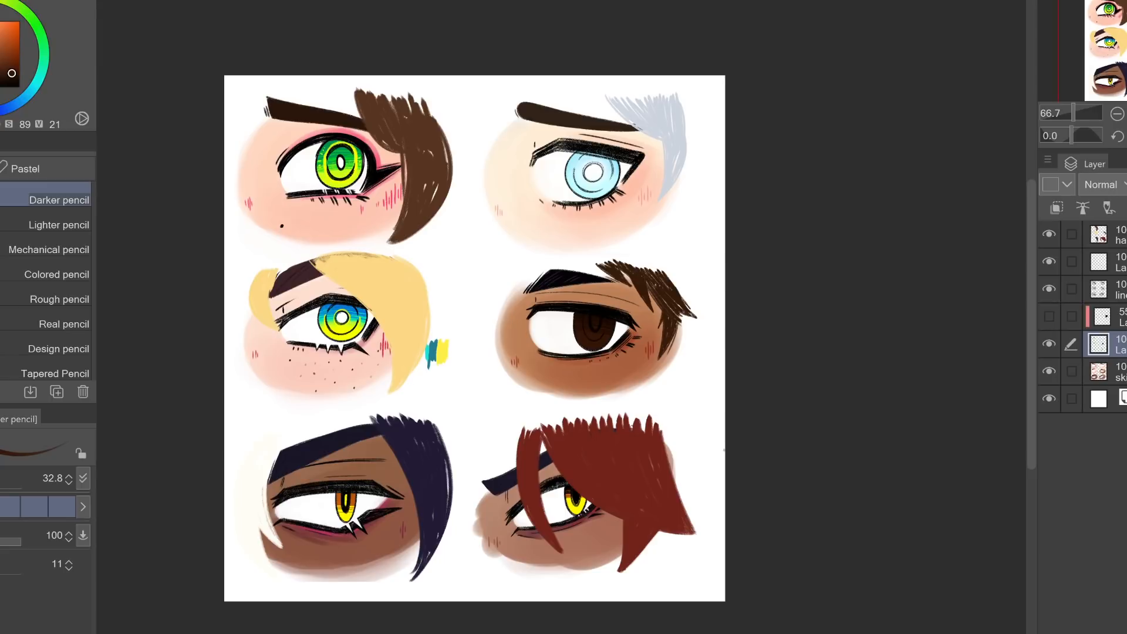
{"action": "key", "text": "ctrl+plus"}
{"action": "key", "text": "ctrl+plus"}
{"action": "key", "text": "ctrl+plus"}
{"action": "left_click_drag", "start_coordinate": [660, 341], "coordinate": [650, 319]}
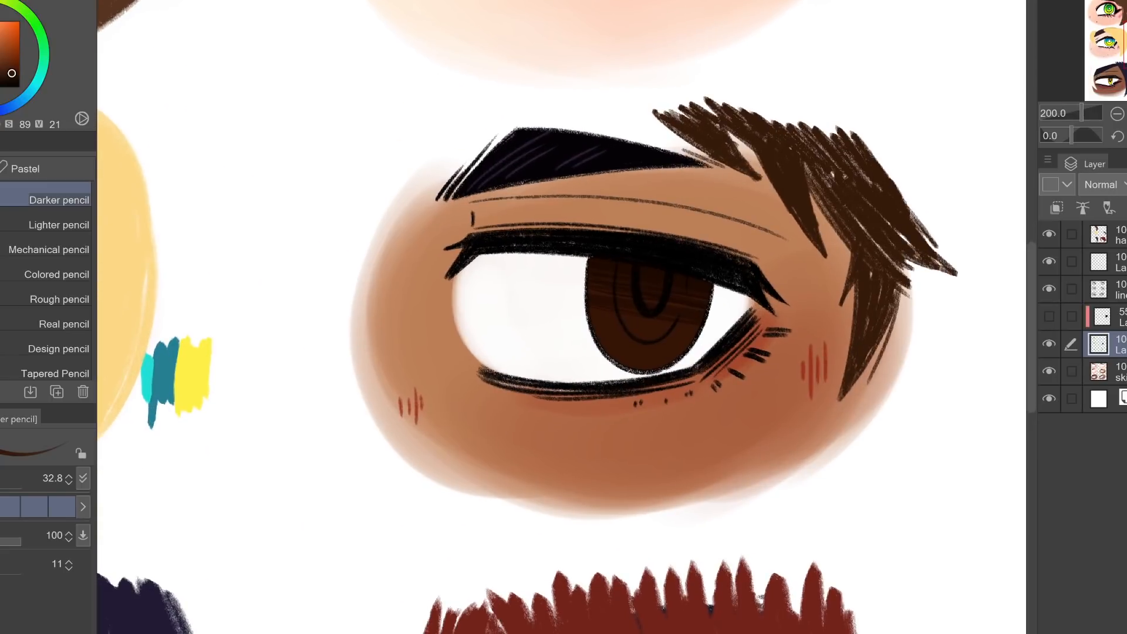
{"action": "mouse_move", "coordinate": [641, 276]}
{"action": "left_mouse_down"}
{"action": "mouse_move", "coordinate": [651, 298]}
{"action": "mouse_move", "coordinate": [657, 275]}
{"action": "mouse_move", "coordinate": [649, 294]}
{"action": "mouse_move", "coordinate": [659, 295]}
{"action": "mouse_move", "coordinate": [646, 274]}
{"action": "mouse_move", "coordinate": [657, 294]}
{"action": "left_mouse_up"}
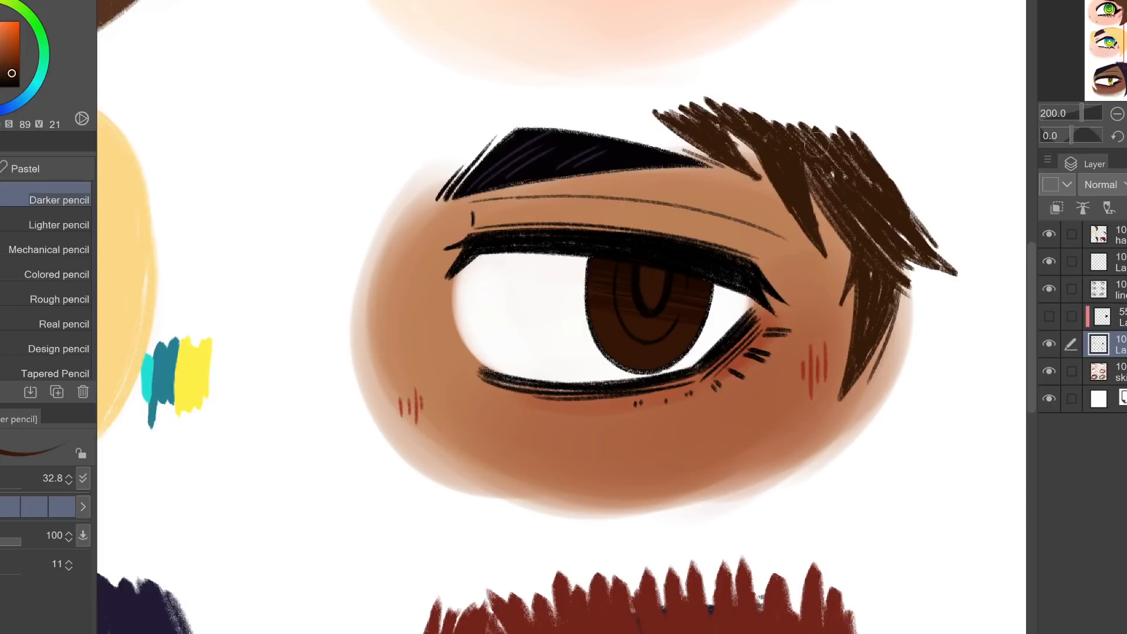
Choose a muted light brown and fill the middle-right eye's pupil with it on the iris colour layer
{"action": "left_click", "coordinate": [1122, 117]}
{"action": "left_click", "coordinate": [1122, 117]}
{"action": "left_click", "coordinate": [1122, 117]}
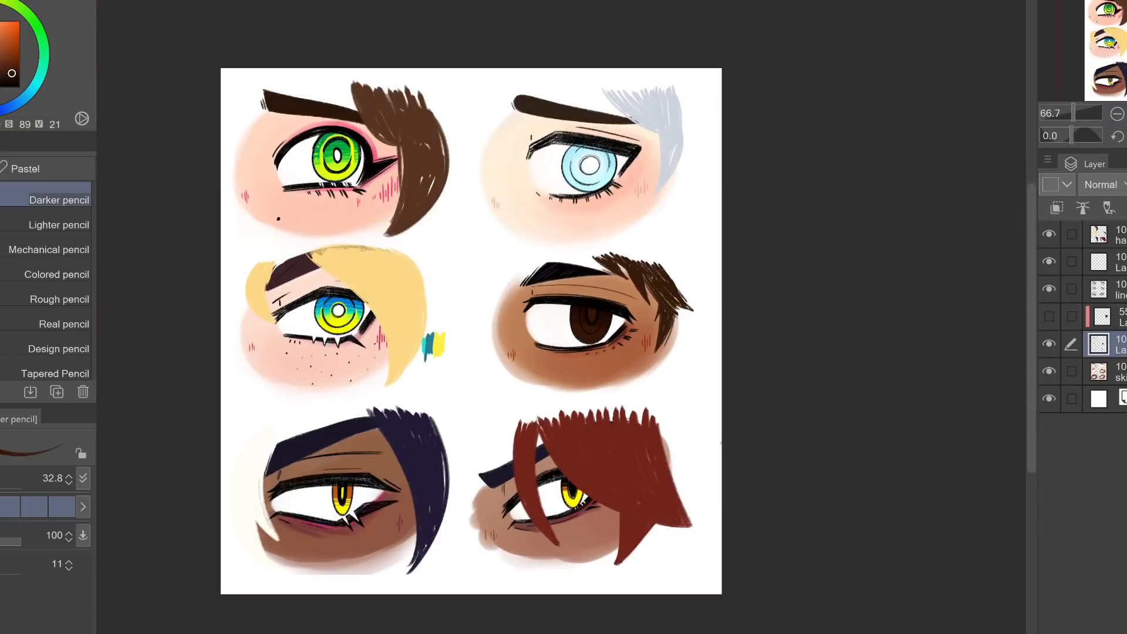
{"action": "left_click", "coordinate": [1126, 114]}
{"action": "left_click", "coordinate": [1126, 113]}
{"action": "left_click", "coordinate": [1126, 114]}
{"action": "left_click", "coordinate": [0, 52]}
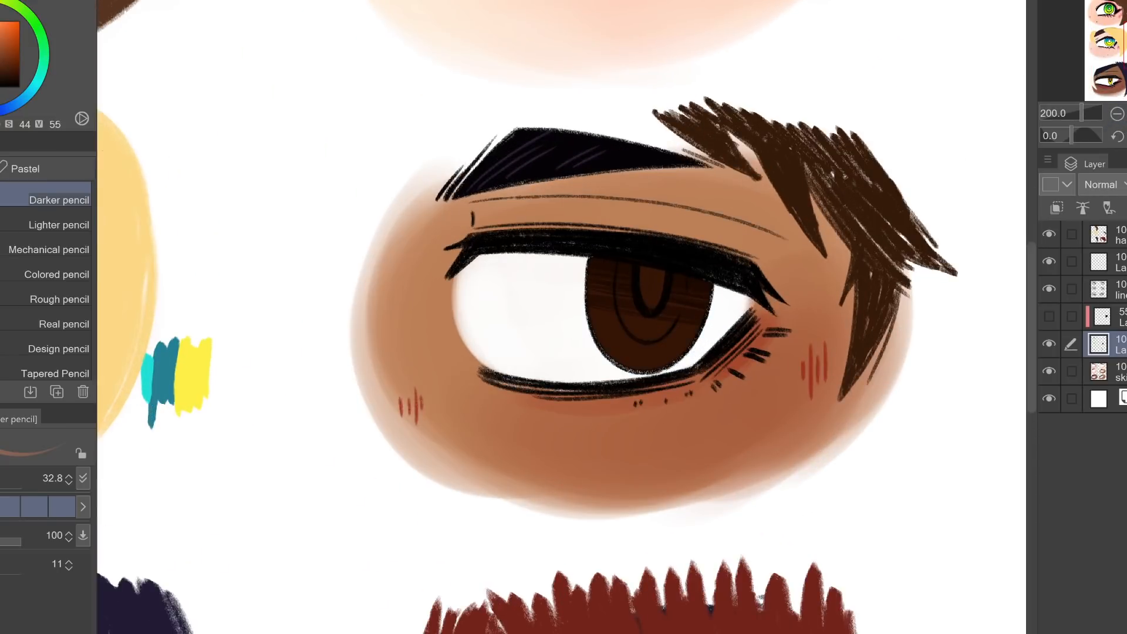
{"action": "mouse_move", "coordinate": [646, 280]}
{"action": "left_mouse_down"}
{"action": "mouse_move", "coordinate": [658, 281]}
{"action": "mouse_move", "coordinate": [647, 281]}
{"action": "left_mouse_up"}
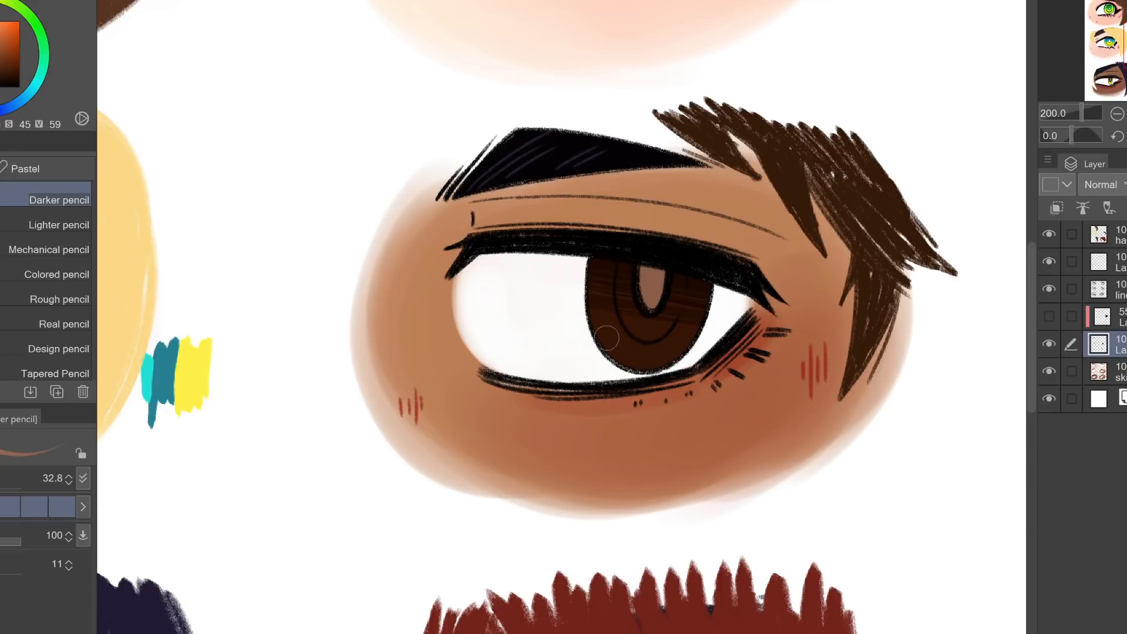
Glaze the lower rim of the middle-right iris in lighter reddish brown and add small pale flecks with the SU-Cream Pencil
{"action": "left_click", "coordinate": [619, 344], "text": "alt"}
{"action": "left_click_drag", "start_coordinate": [7, 48], "coordinate": [4, 35]}
{"action": "key", "text": "b"}
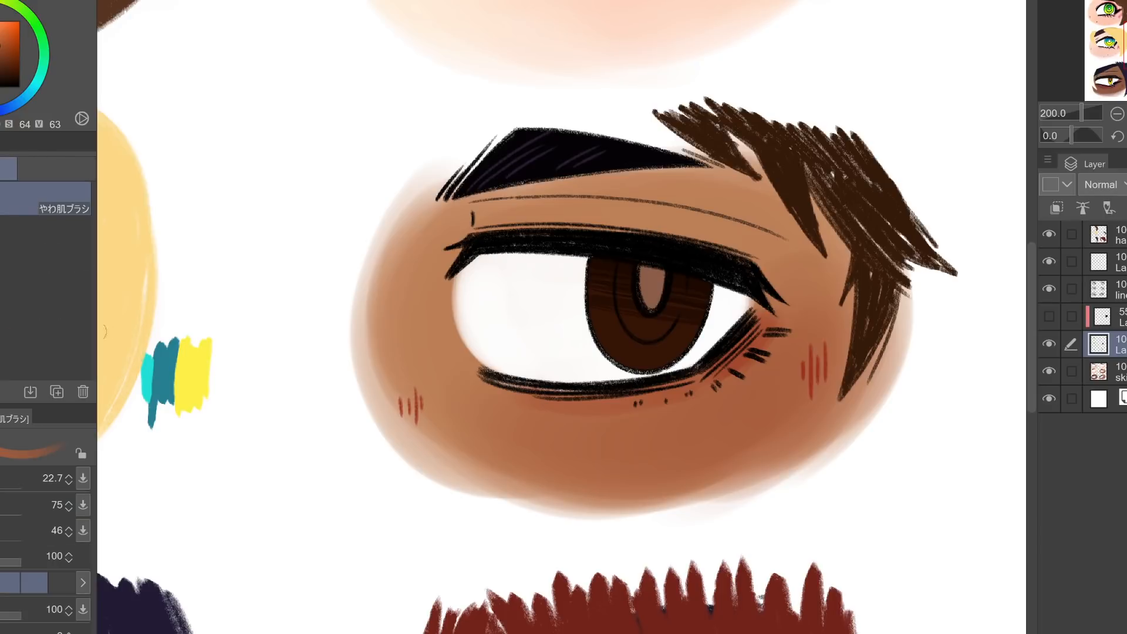
{"action": "key", "text": "p"}
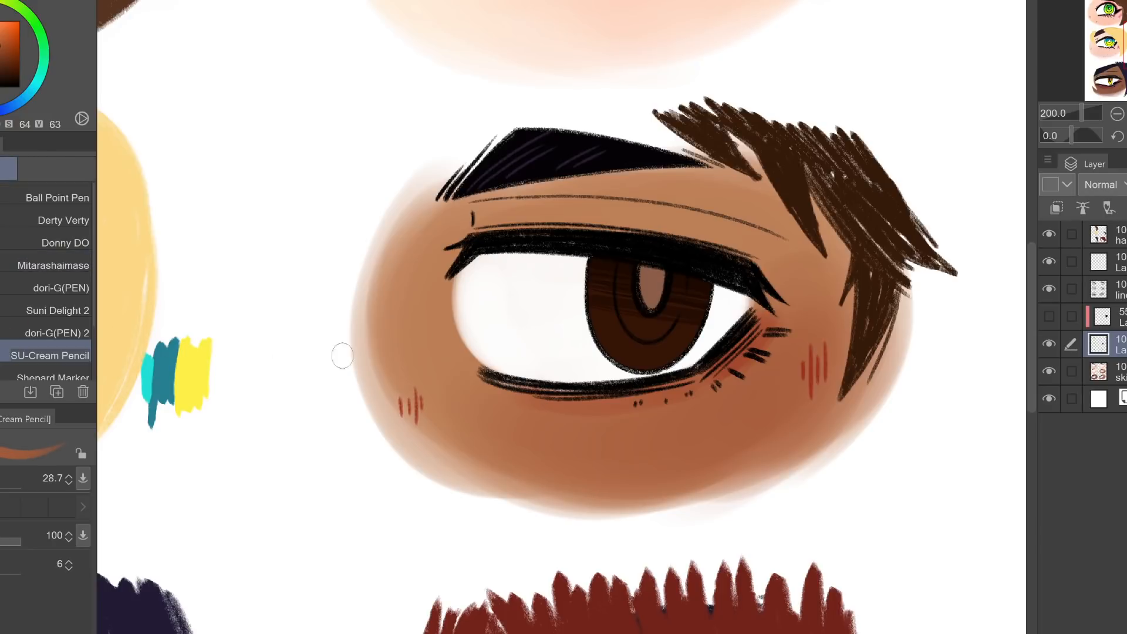
{"action": "left_click_drag", "start_coordinate": [608, 330], "coordinate": [610, 340]}
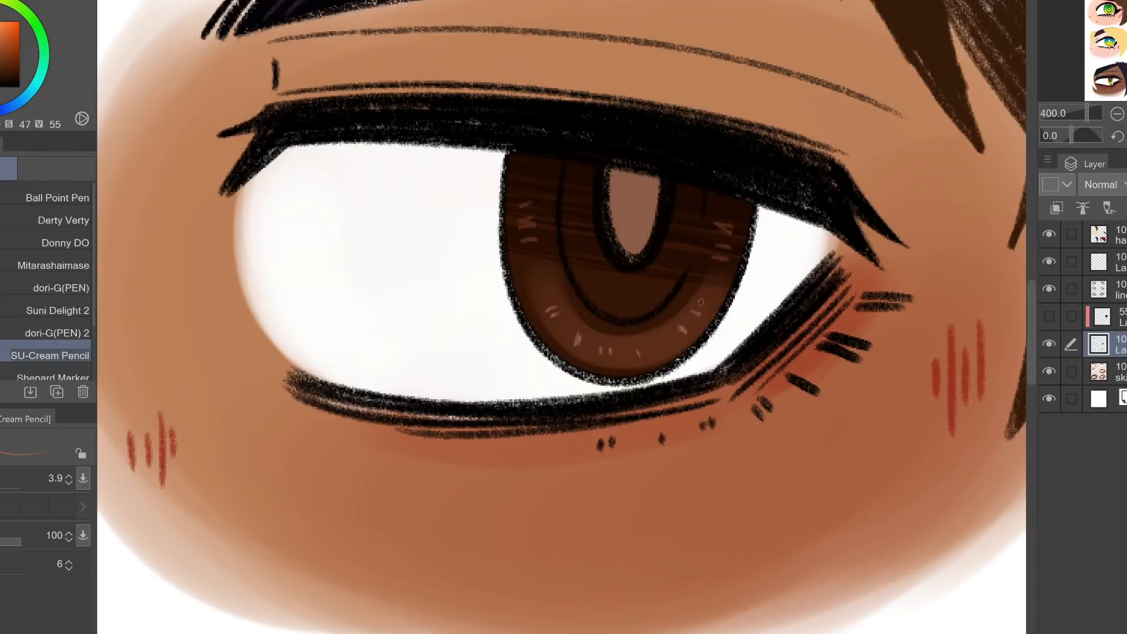
{"action": "left_click_drag", "start_coordinate": [1087, 112], "coordinate": [1076, 111]}
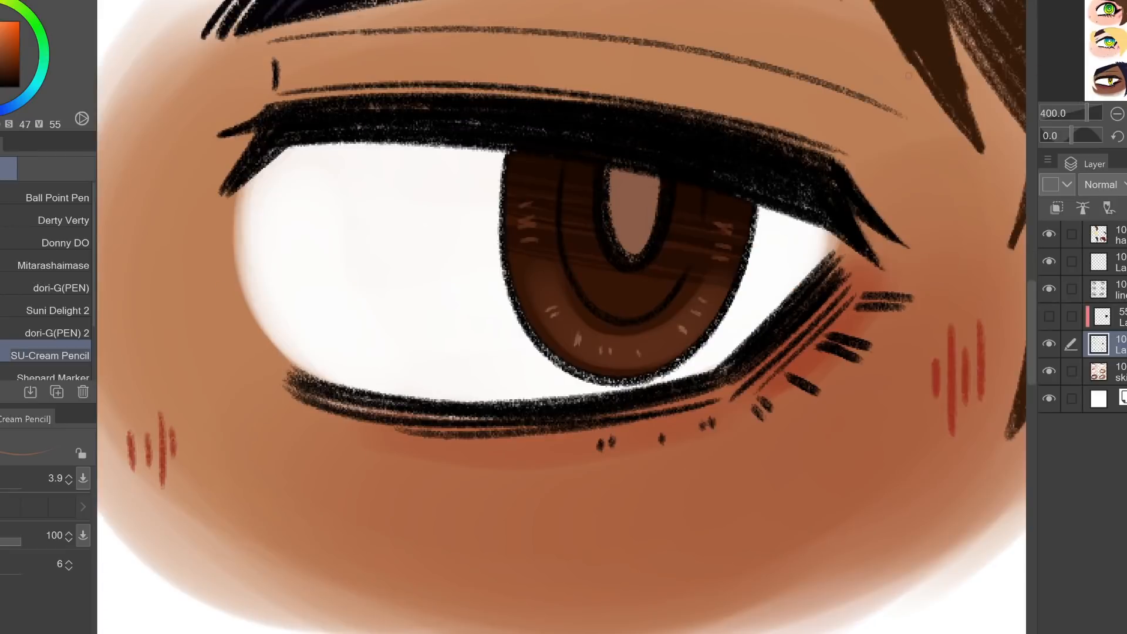
Draw thin lines beside the middle-right iris's rings in sampled dark brown at size 5.1, and undo the last two strokes
{"action": "left_click", "coordinate": [616, 253], "text": "alt"}
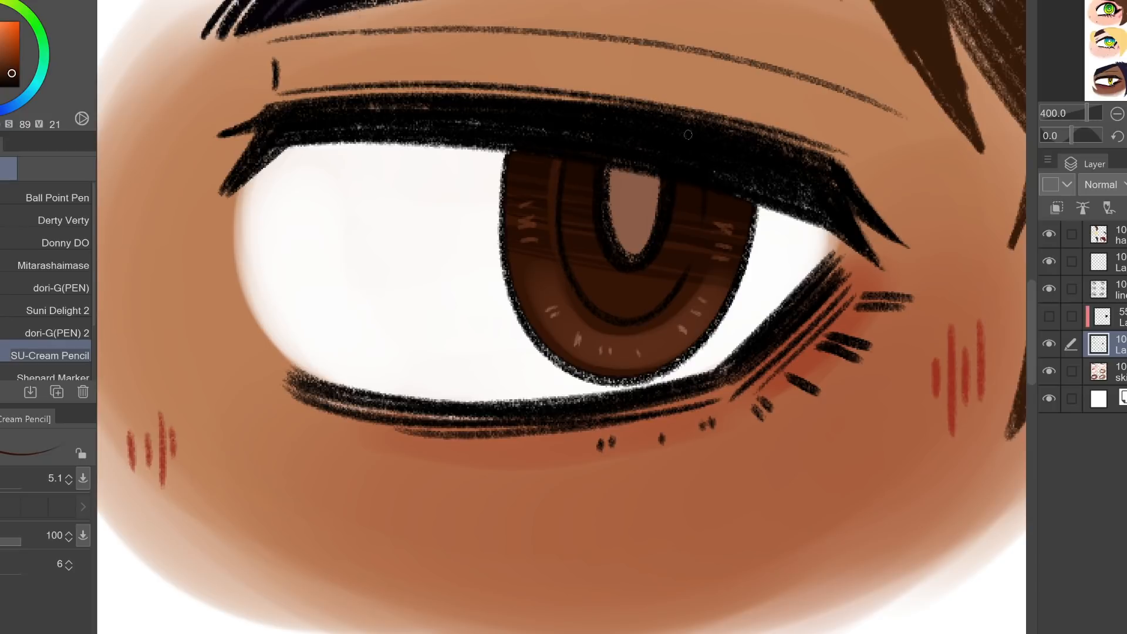
{"action": "left_click_drag", "start_coordinate": [710, 194], "coordinate": [710, 228]}
{"action": "left_click_drag", "start_coordinate": [588, 167], "coordinate": [588, 199]}
{"action": "left_click_drag", "start_coordinate": [670, 179], "coordinate": [675, 213]}
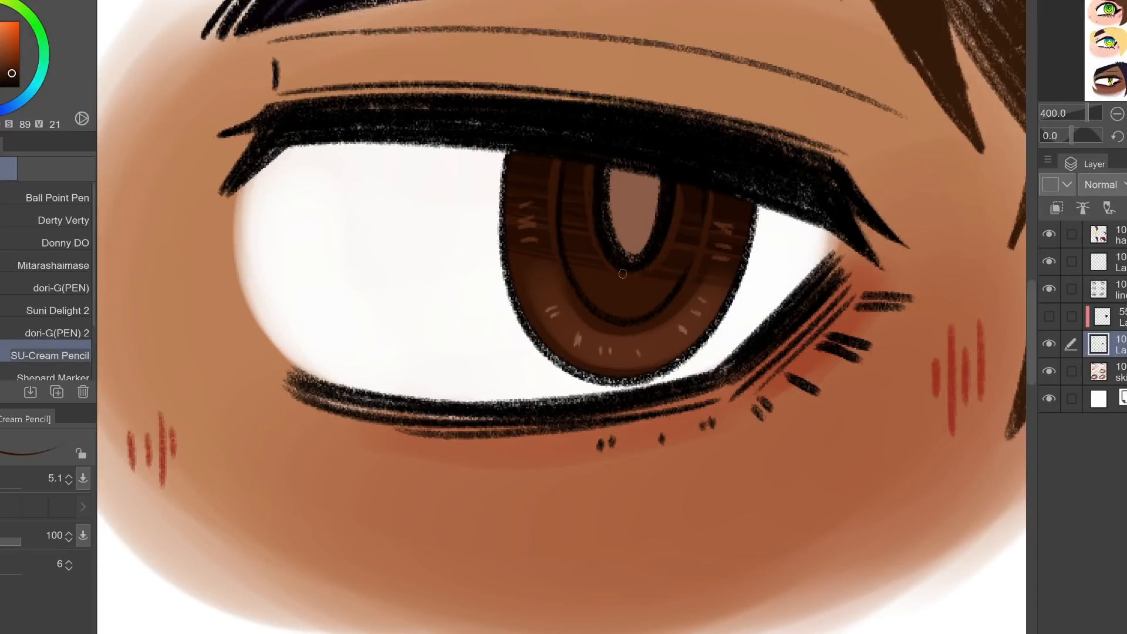
{"action": "key", "text": "ctrl+z"}
{"action": "key", "text": "ctrl+z"}
Draw thin golden yellow lines along the rings around the middle-right eye's pupil
{"action": "left_click", "coordinate": [17, 28]}
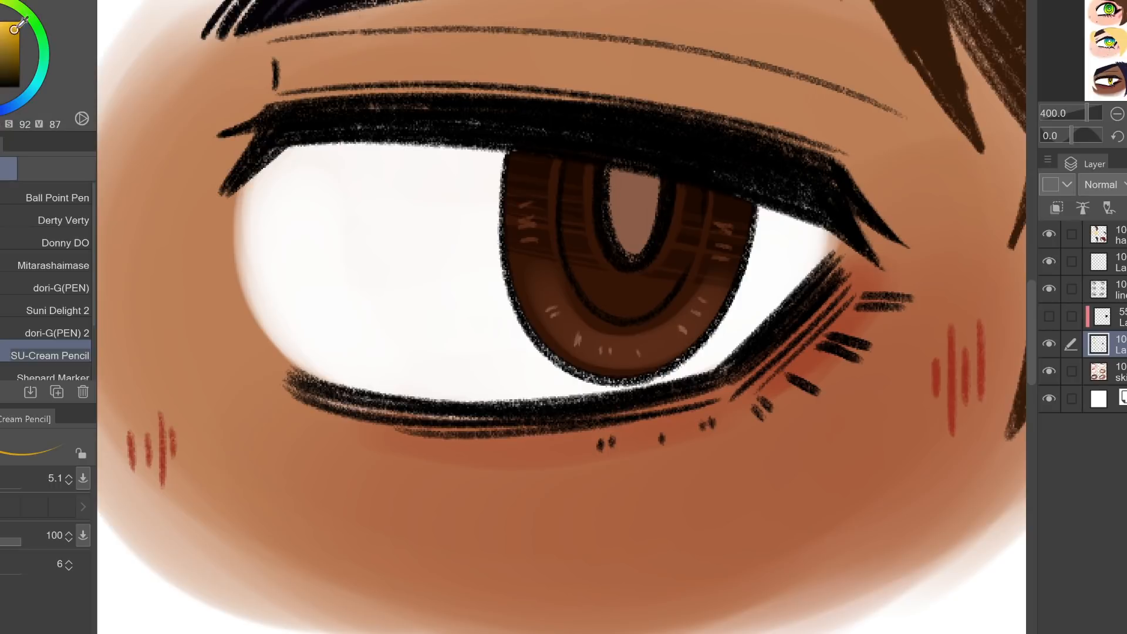
{"action": "left_click_drag", "start_coordinate": [590, 179], "coordinate": [601, 248]}
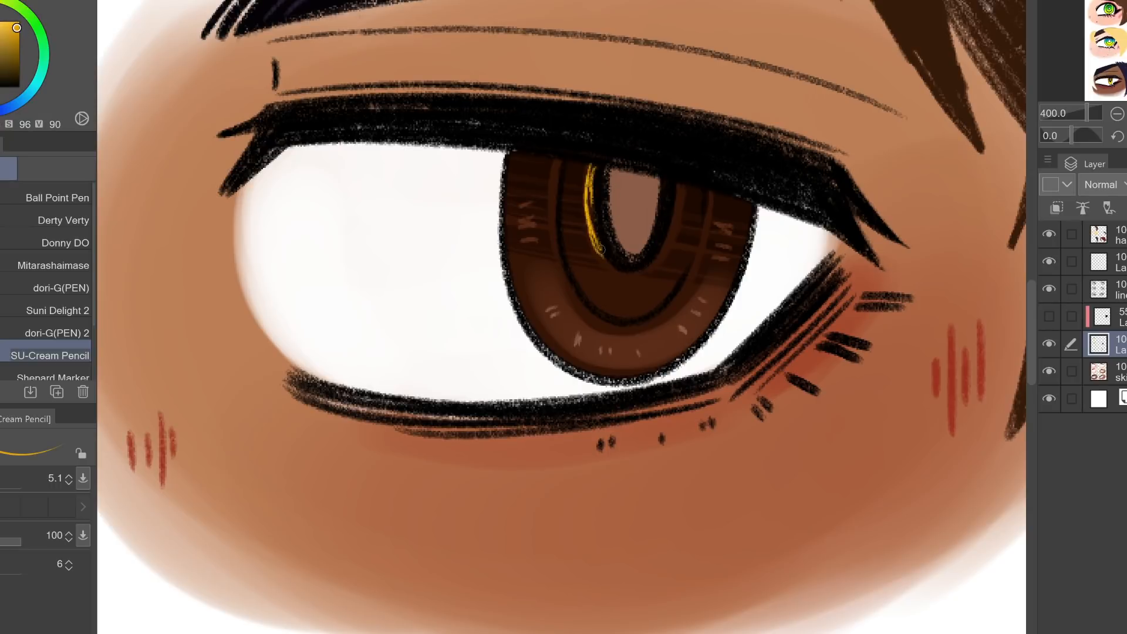
{"action": "left_click_drag", "start_coordinate": [674, 209], "coordinate": [665, 251]}
{"action": "left_click_drag", "start_coordinate": [688, 187], "coordinate": [666, 258]}
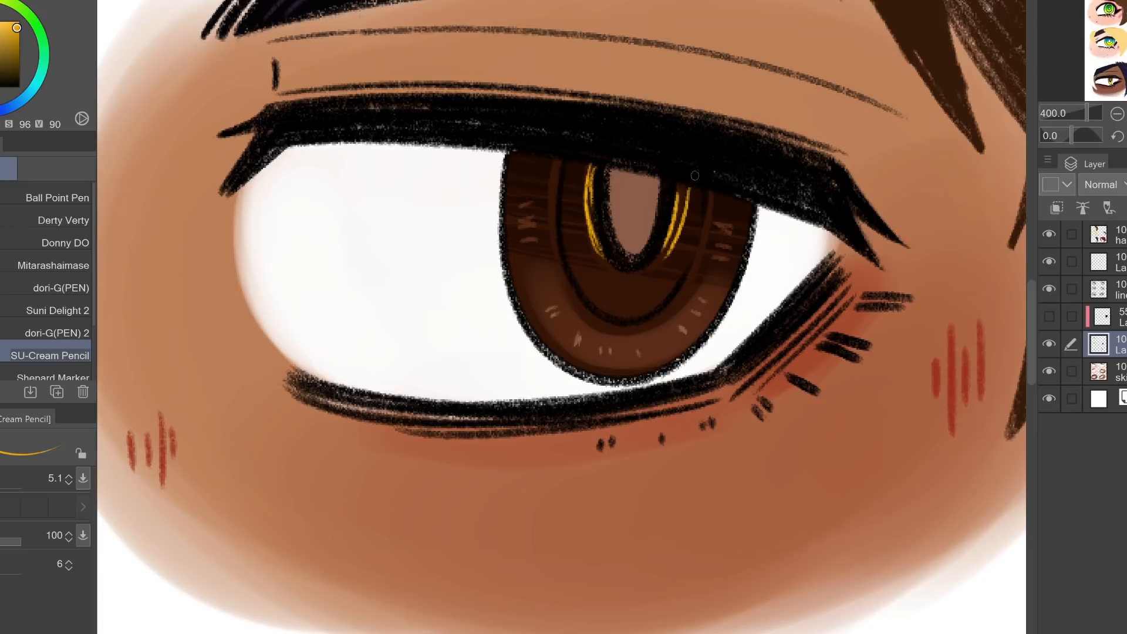
{"action": "key", "text": "ctrl+minus"}
{"action": "key", "text": "ctrl+minus"}
{"action": "key", "text": "ctrl+minus"}
{"action": "key", "text": "ctrl+minus"}
{"action": "key", "text": "ctrl+minus"}
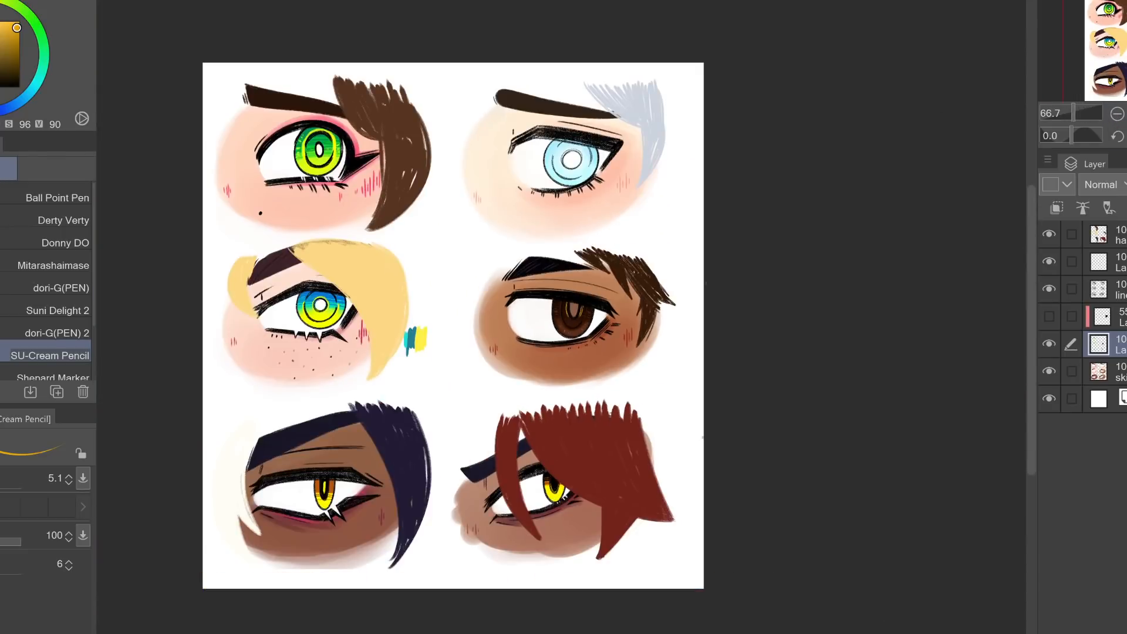
{"action": "key", "text": "ctrl+plus"}
{"action": "key", "text": "ctrl+plus"}
{"action": "key", "text": "ctrl+plus"}
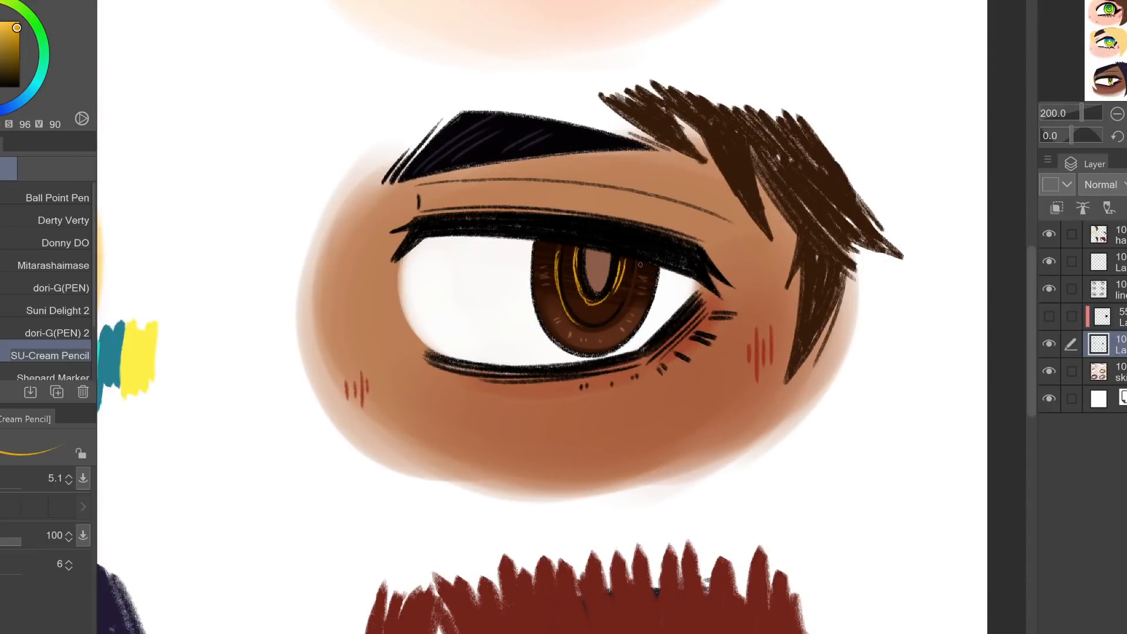
{"action": "key", "text": "ctrl+minus"}
{"action": "key", "text": "ctrl+minus"}
{"action": "key", "text": "ctrl+minus"}
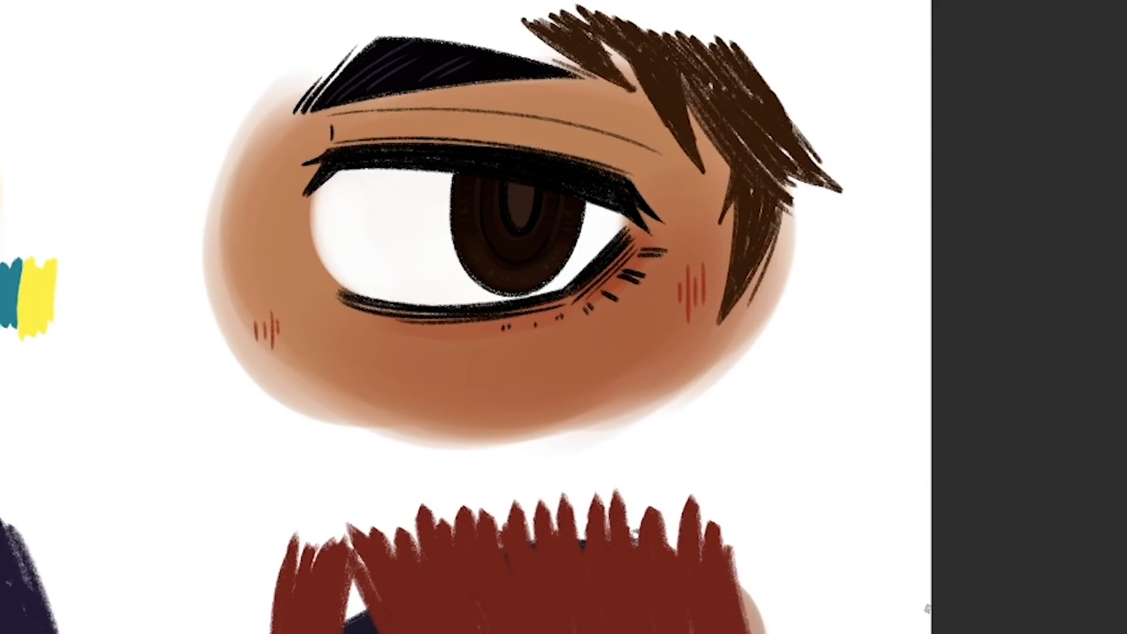
Try white highlights in the middle-right eye's pupil and as a wedge across the iris's lower-left edge, and undo them
{"action": "key", "text": "ctrl+minus"}
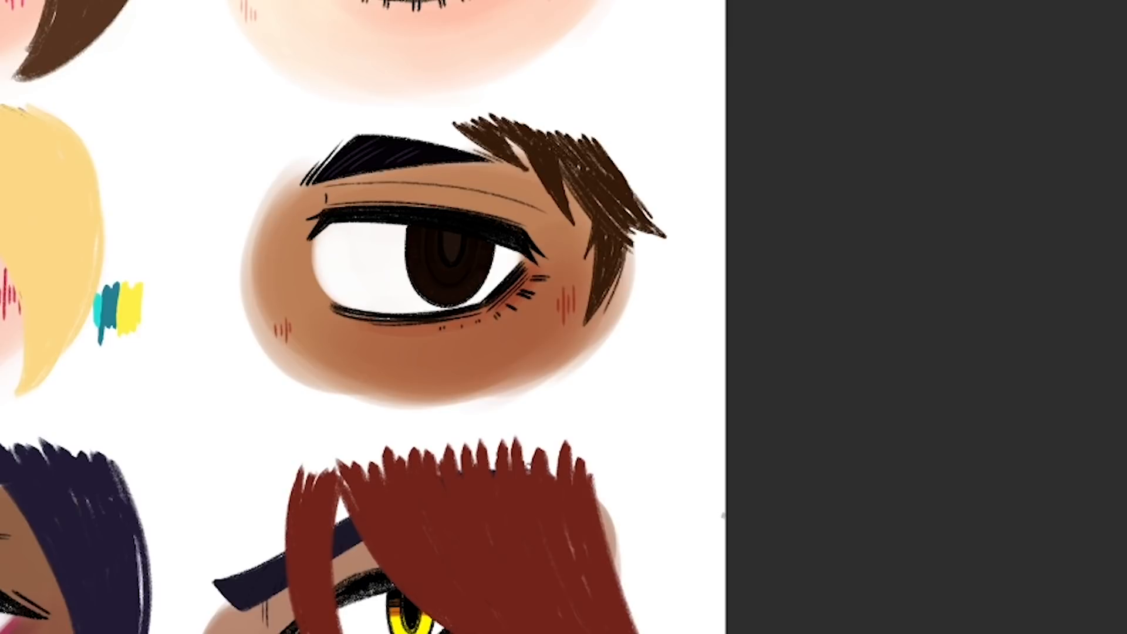
{"action": "key", "text": "ctrl+plus"}
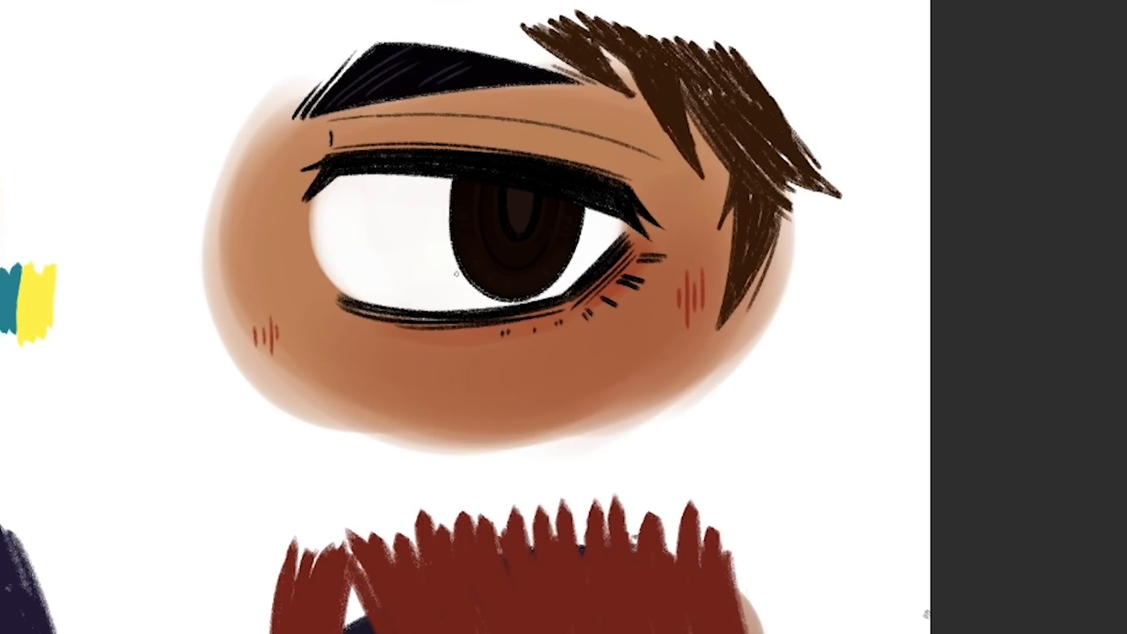
{"action": "left_click_drag", "start_coordinate": [461, 267], "coordinate": [499, 251]}
{"action": "mouse_move", "coordinate": [517, 203]}
{"action": "left_mouse_down"}
{"action": "mouse_move", "coordinate": [518, 222]}
{"action": "mouse_move", "coordinate": [519, 211]}
{"action": "left_mouse_up"}
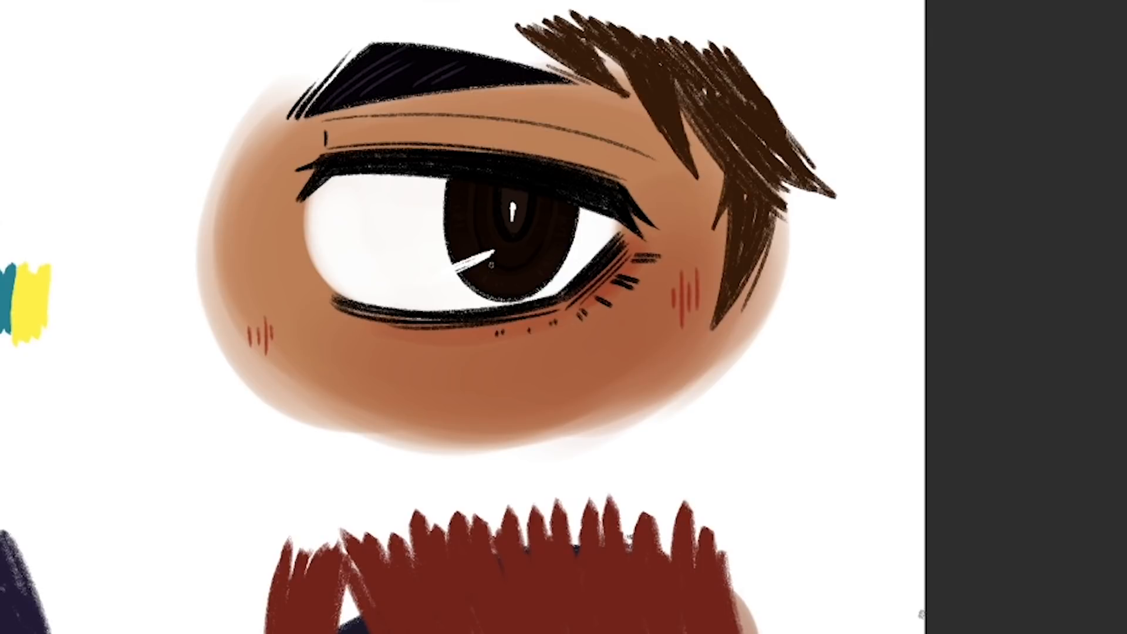
{"action": "mouse_move", "coordinate": [511, 199]}
{"action": "left_mouse_down"}
{"action": "mouse_move", "coordinate": [512, 232]}
{"action": "mouse_move", "coordinate": [515, 217]}
{"action": "left_mouse_up"}
{"action": "key", "text": "ctrl+z"}
{"action": "key", "text": "ctrl+z"}
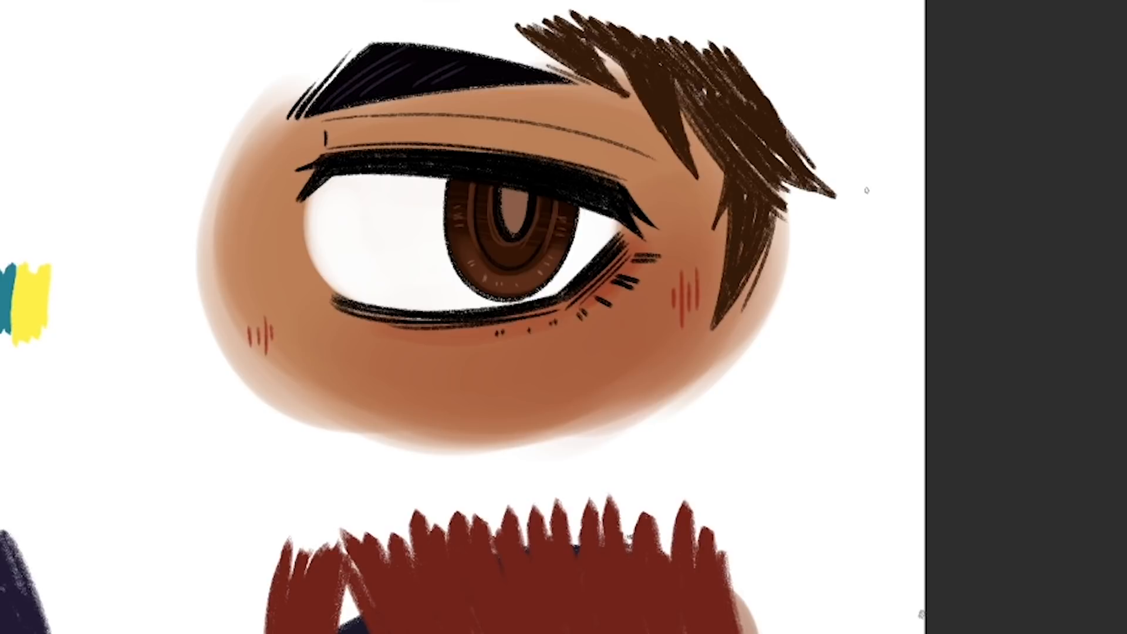
Paint a white pie-slice highlight from the pupil across the green iris's lower left on a new layer with the SU-Cream Pencil at size 13.2
{"action": "key", "text": "ctrl+minus"}
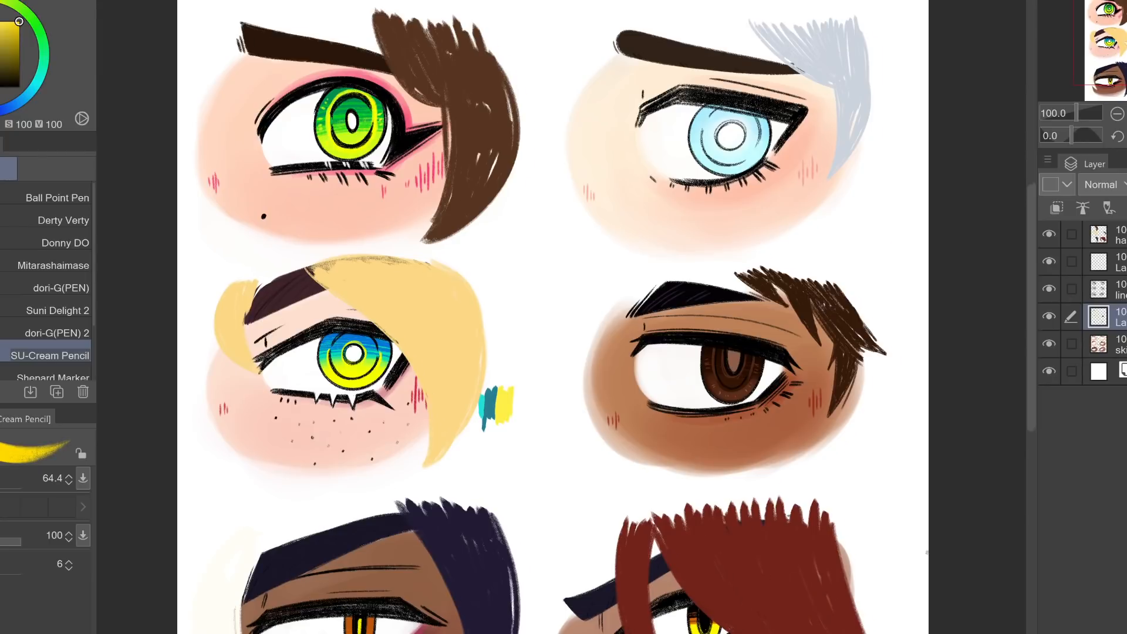
{"action": "left_click_drag", "start_coordinate": [1126, 41], "coordinate": [1107, 25]}
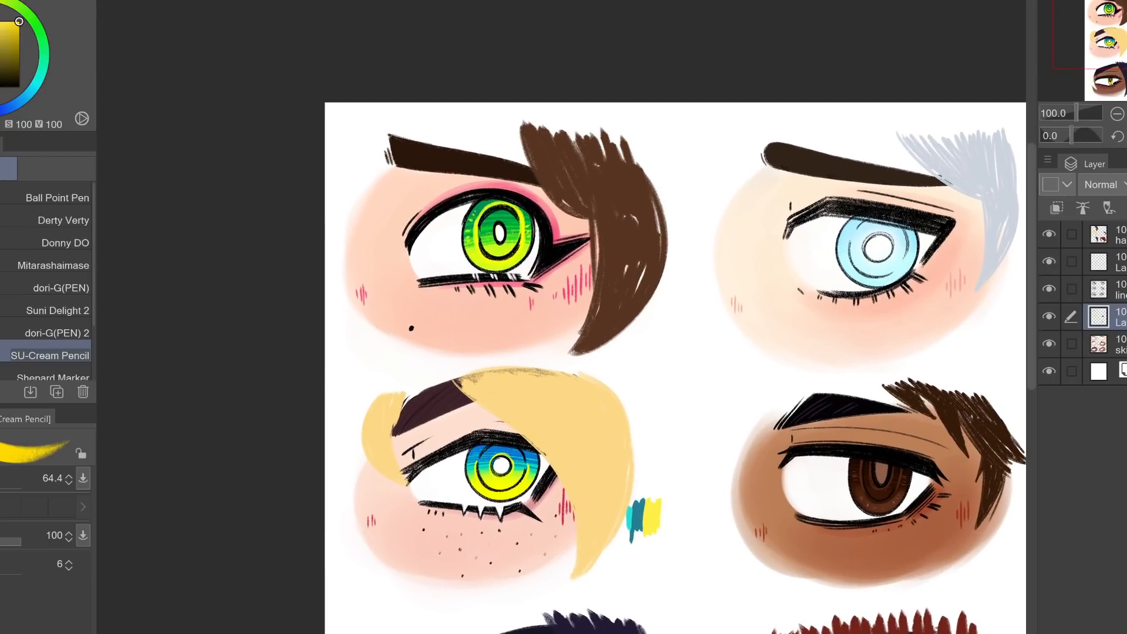
{"action": "left_click", "coordinate": [1113, 265]}
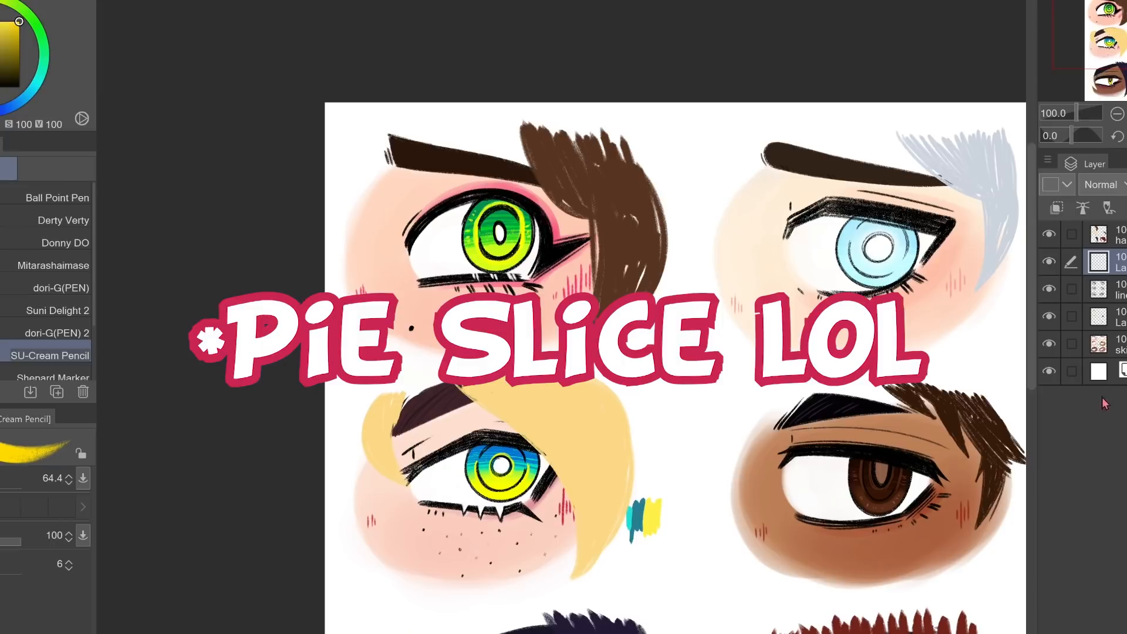
{"action": "key", "text": "ctrl+shift+n"}
{"action": "key", "text": "ctrl+plus"}
{"action": "left_click_drag", "start_coordinate": [1118, 25], "coordinate": [1110, 22]}
{"action": "key", "text": "x"}
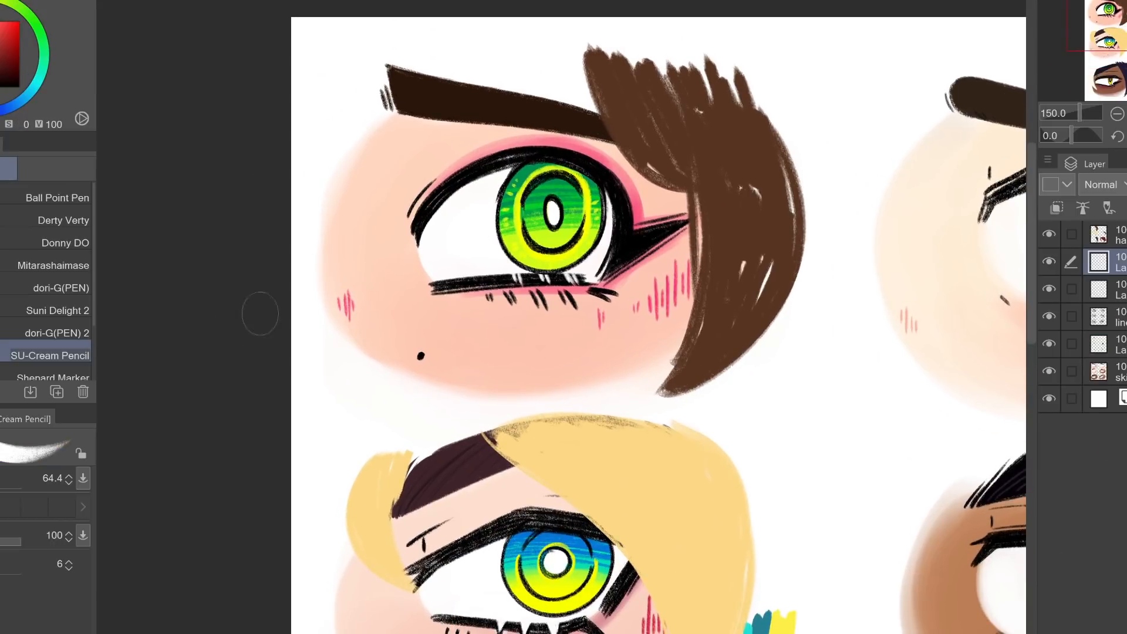
{"action": "mouse_move", "coordinate": [561, 329]}
{"action": "left_mouse_down"}
{"action": "mouse_move", "coordinate": [534, 328]}
{"action": "mouse_move", "coordinate": [552, 329]}
{"action": "left_mouse_up"}
{"action": "scroll", "coordinate": [561, 329], "scroll_direction": "up", "scroll_amount": 1}
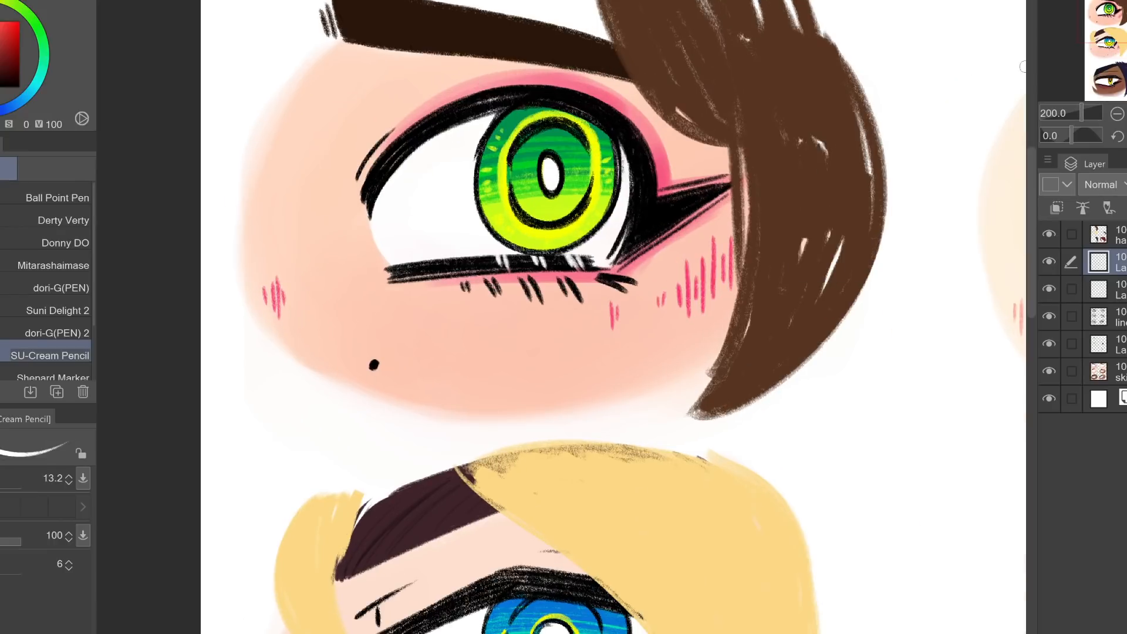
{"action": "key", "text": "ctrl+plus"}
{"action": "mouse_move", "coordinate": [383, 78]}
{"action": "left_mouse_down"}
{"action": "mouse_move", "coordinate": [446, 226]}
{"action": "mouse_move", "coordinate": [446, 281]}
{"action": "mouse_move", "coordinate": [596, 258]}
{"action": "mouse_move", "coordinate": [487, 317]}
{"action": "mouse_move", "coordinate": [557, 276]}
{"action": "mouse_move", "coordinate": [437, 302]}
{"action": "mouse_move", "coordinate": [572, 267]}
{"action": "mouse_move", "coordinate": [537, 285]}
{"action": "mouse_move", "coordinate": [556, 275]}
{"action": "left_mouse_up"}
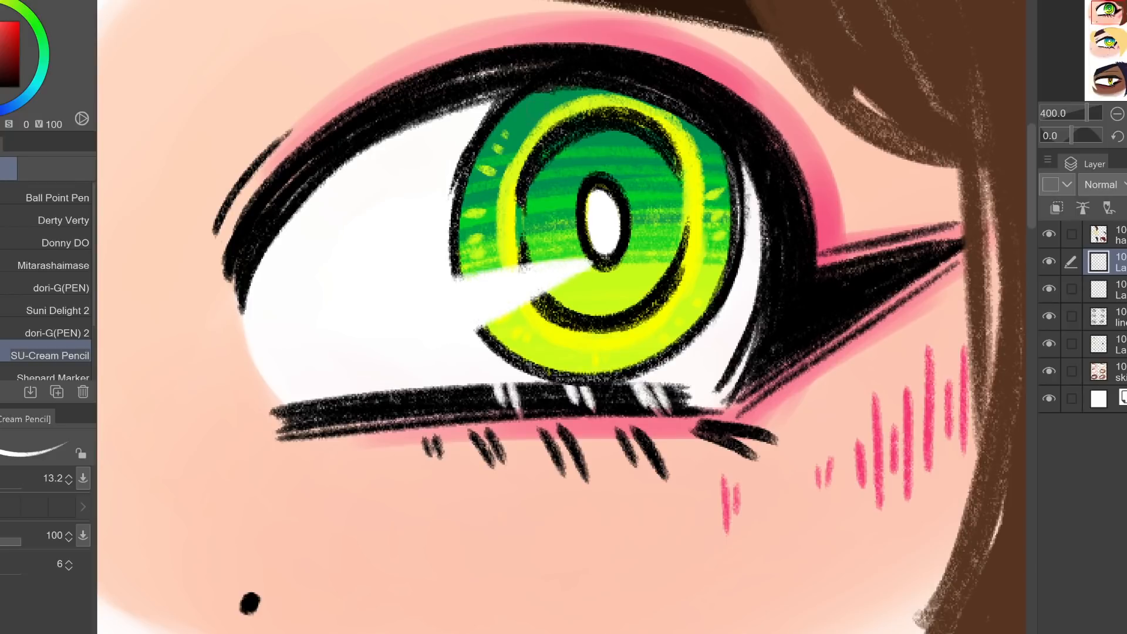
Outline both edges of the green iris's white wedge with thin lines in sampled dark green at size 8.2, replacing the thicker first stroke
{"action": "left_click", "coordinate": [572, 117], "text": "alt"}
{"action": "left_click_drag", "start_coordinate": [461, 276], "coordinate": [594, 250]}
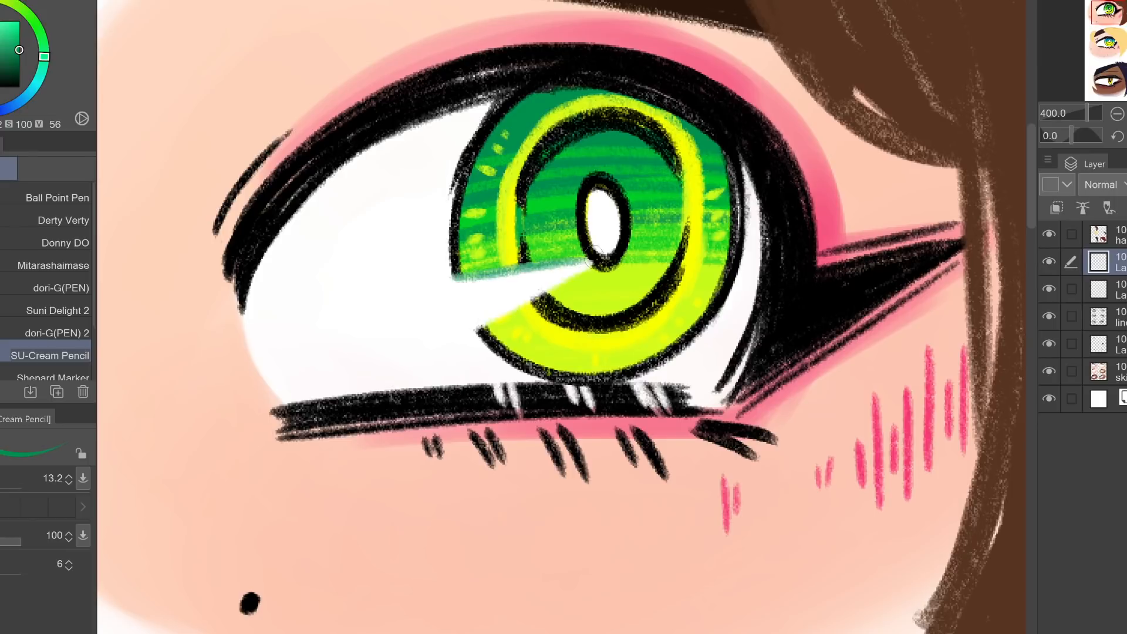
{"action": "key", "text": "bracketleft"}
{"action": "key", "text": "bracketleft"}
{"action": "key", "text": "bracketleft"}
{"action": "key", "text": "bracketleft"}
{"action": "key", "text": "bracketleft"}
{"action": "key", "text": "ctrl+z"}
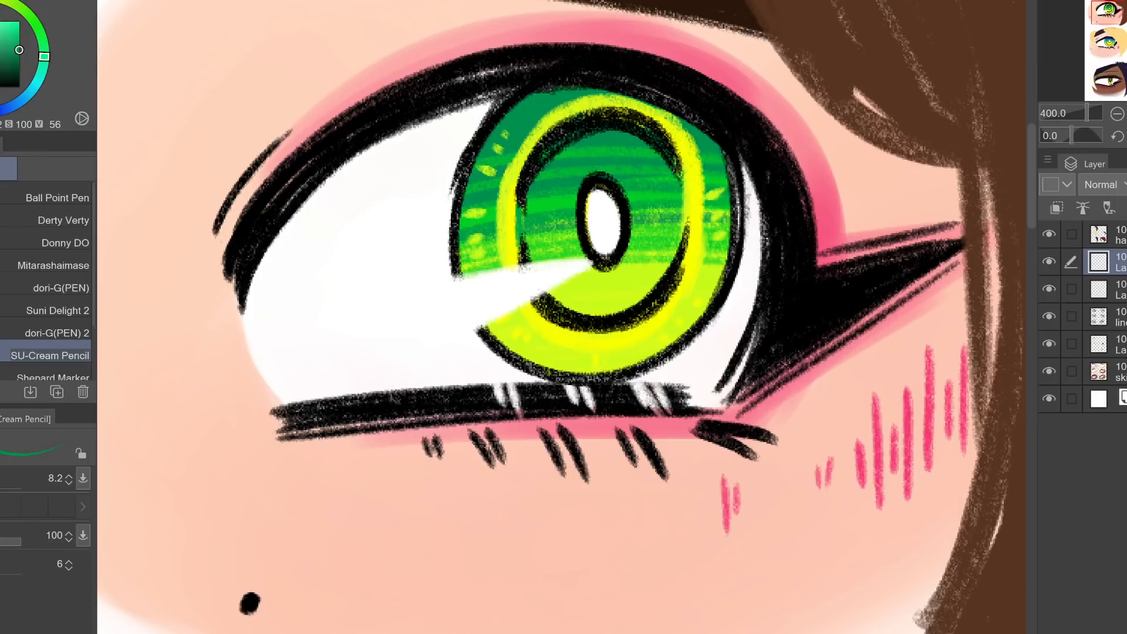
{"action": "left_click_drag", "start_coordinate": [455, 275], "coordinate": [578, 262]}
{"action": "left_click_drag", "start_coordinate": [472, 330], "coordinate": [591, 263]}
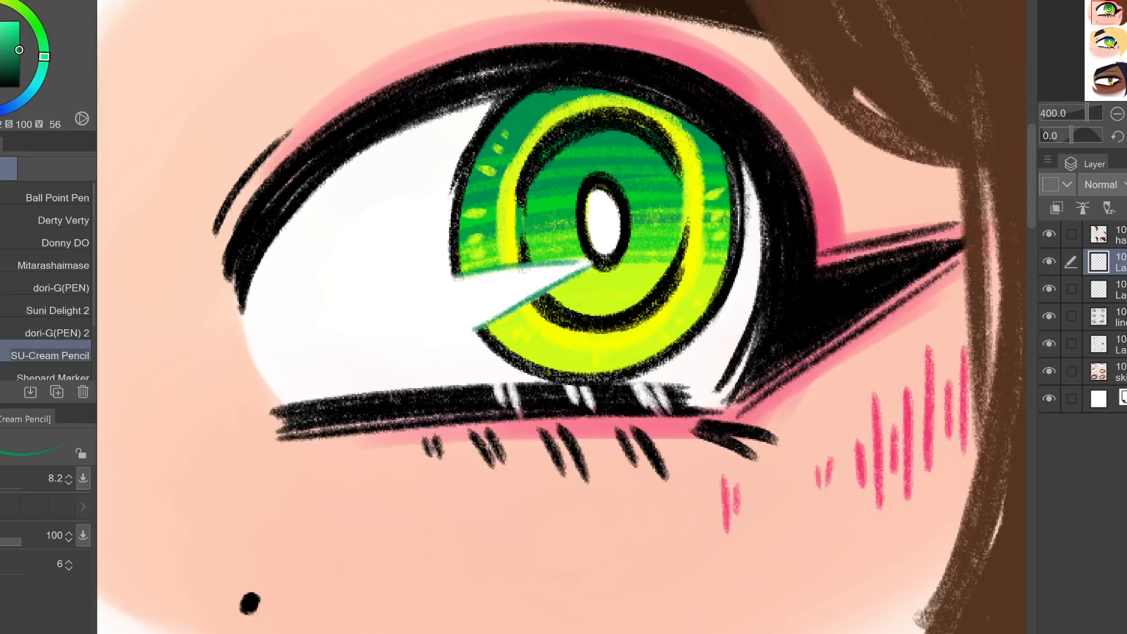
Paint thin white highlight streaks across the green iris just above the wedge at size 8.2
{"action": "left_click", "coordinate": [1117, 114]}
{"action": "left_click", "coordinate": [1116, 114]}
{"action": "left_click", "coordinate": [1117, 114]}
{"action": "left_click", "coordinate": [1116, 114]}
{"action": "left_click", "coordinate": [1117, 114]}
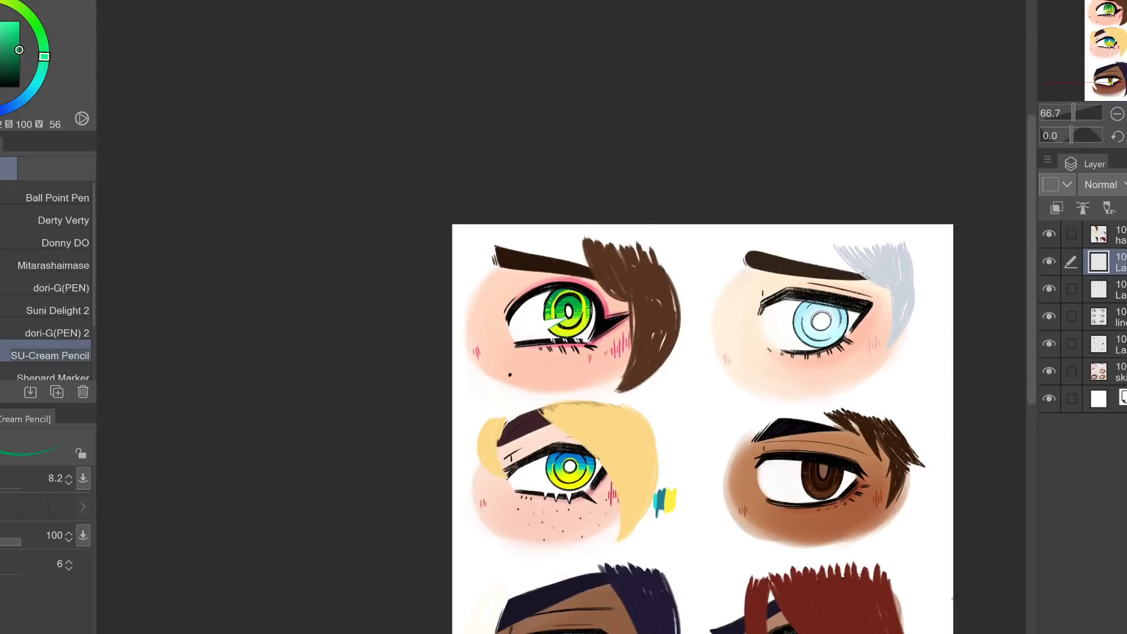
{"action": "key", "text": "ctrl+plus"}
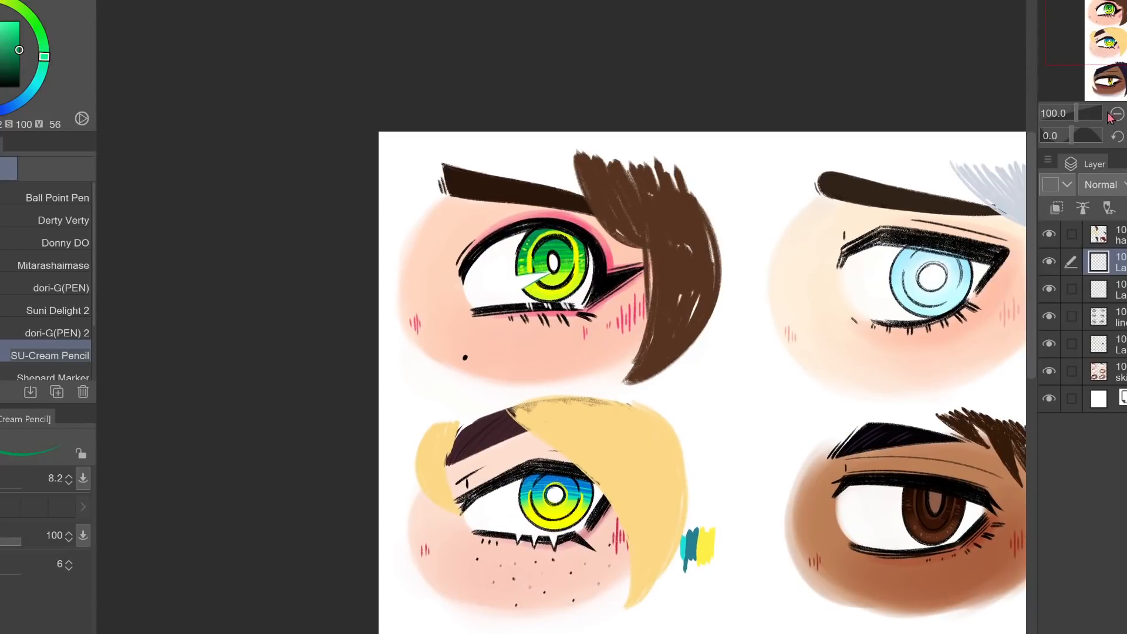
{"action": "key", "text": "ctrl+plus"}
{"action": "key", "text": "ctrl+plus"}
{"action": "left_click", "coordinate": [466, 243], "text": "alt"}
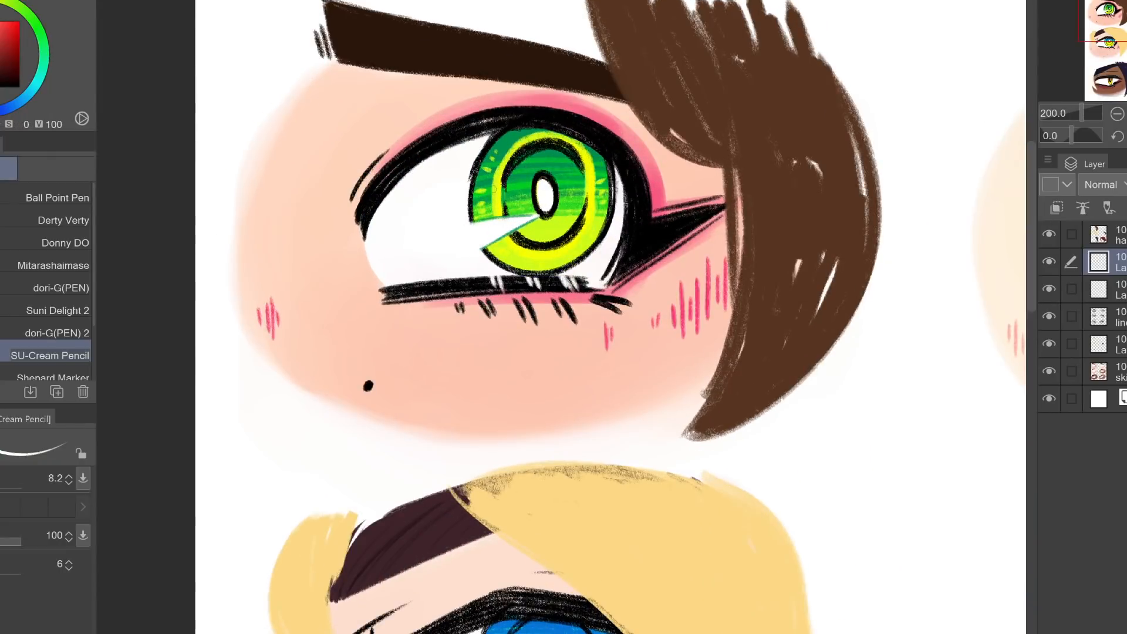
{"action": "left_click_drag", "start_coordinate": [467, 203], "coordinate": [519, 204]}
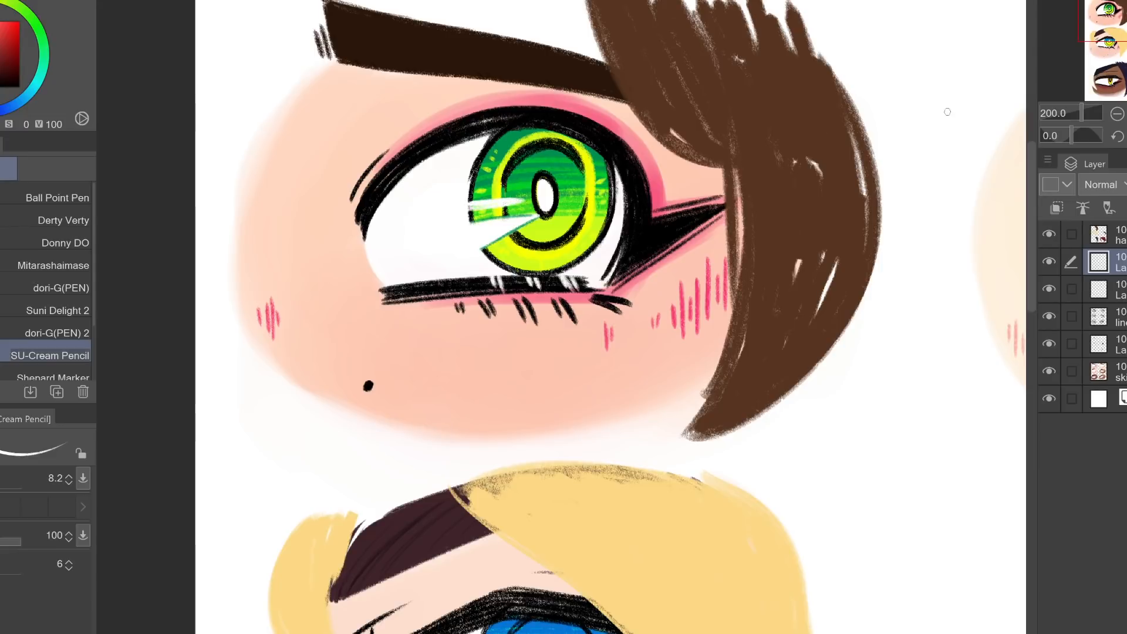
Paint a white wedge with a thin streak above it across the dark brown iris's lower left, plus a light highlight in its pupil
{"action": "left_click", "coordinate": [1116, 114]}
{"action": "left_click", "coordinate": [1116, 114]}
{"action": "left_click_drag", "start_coordinate": [587, 352], "coordinate": [581, 318]}
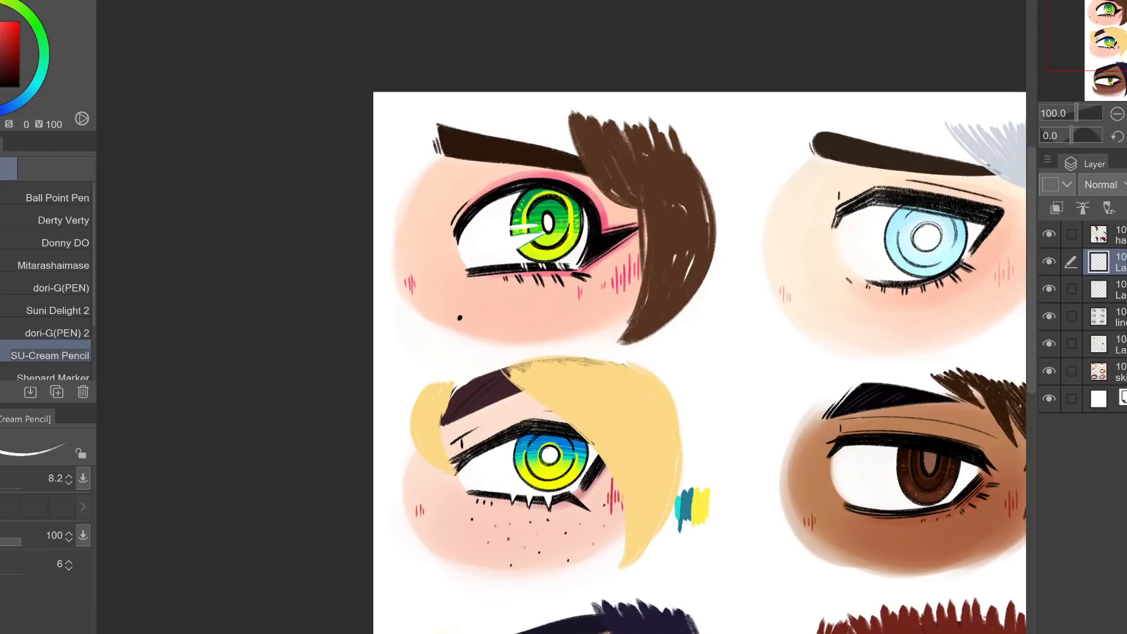
{"action": "left_click_drag", "start_coordinate": [587, 411], "coordinate": [614, 241]}
{"action": "left_click_drag", "start_coordinate": [587, 352], "coordinate": [523, 352]}
{"action": "key", "text": "ctrl+plus"}
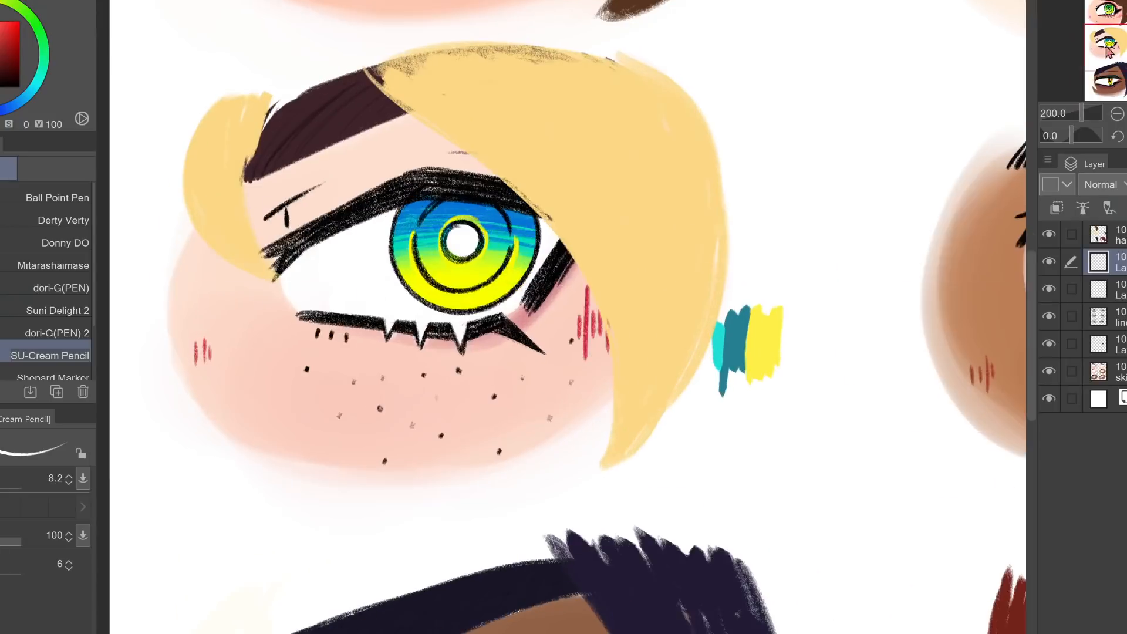
{"action": "left_click_drag", "start_coordinate": [878, 314], "coordinate": [412, 236]}
{"action": "key", "text": "ctrl+plus"}
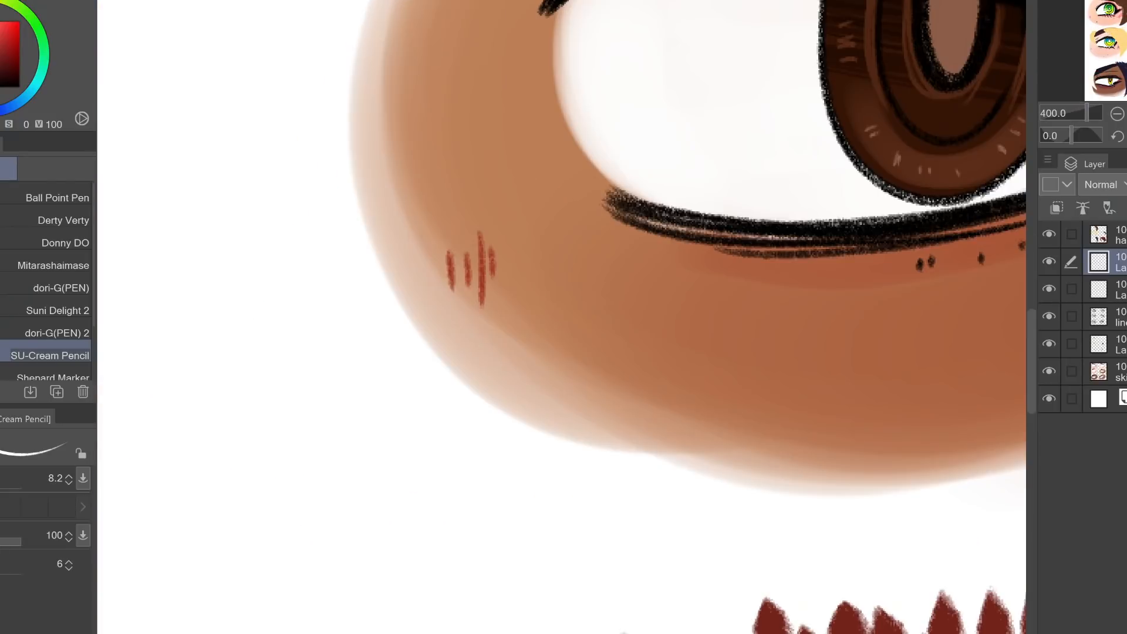
{"action": "left_click_drag", "start_coordinate": [905, 92], "coordinate": [514, 268]}
{"action": "mouse_move", "coordinate": [460, 296]}
{"action": "left_mouse_down"}
{"action": "mouse_move", "coordinate": [550, 269]}
{"action": "mouse_move", "coordinate": [445, 341]}
{"action": "mouse_move", "coordinate": [543, 275]}
{"action": "left_mouse_up"}
{"action": "key", "text": "ctrl+0"}
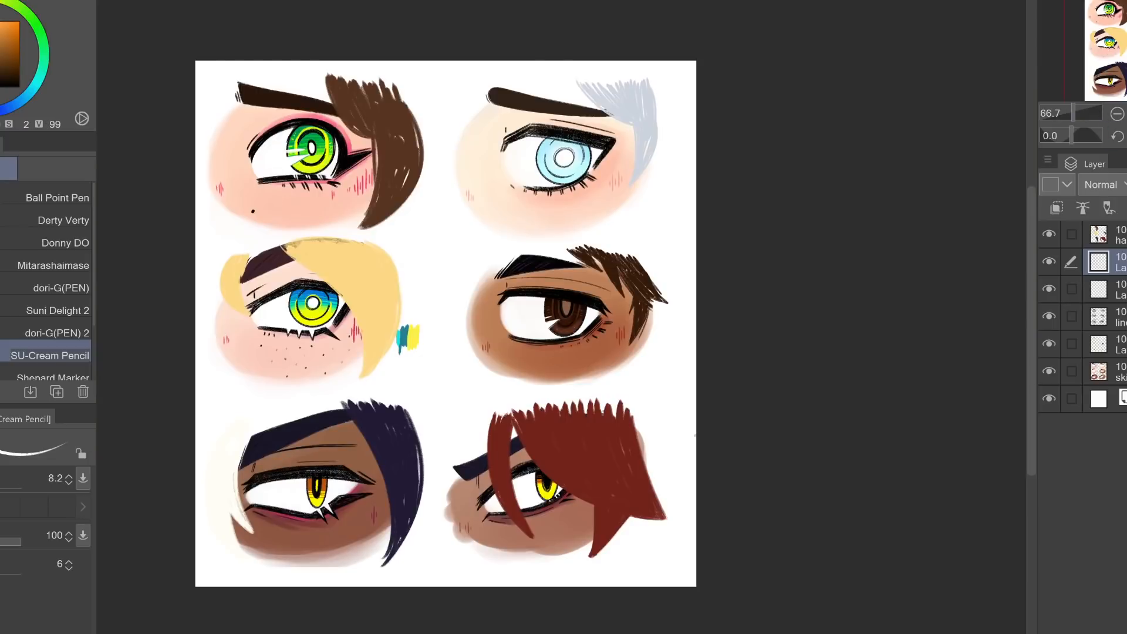
{"action": "scroll", "coordinate": [565, 275], "scroll_direction": "up", "scroll_amount": 4}
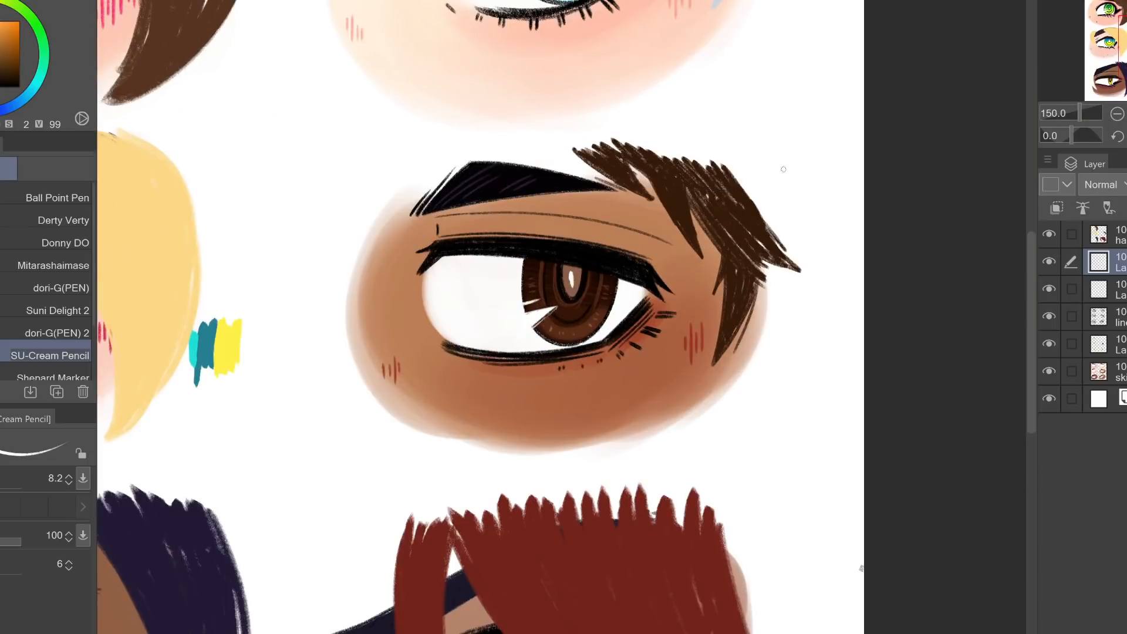
Paint two slanted white highlight streaks across the lower left of the bottom-left eye's orange and yellow iris
{"action": "left_click", "coordinate": [1117, 113]}
{"action": "left_click", "coordinate": [1117, 113]}
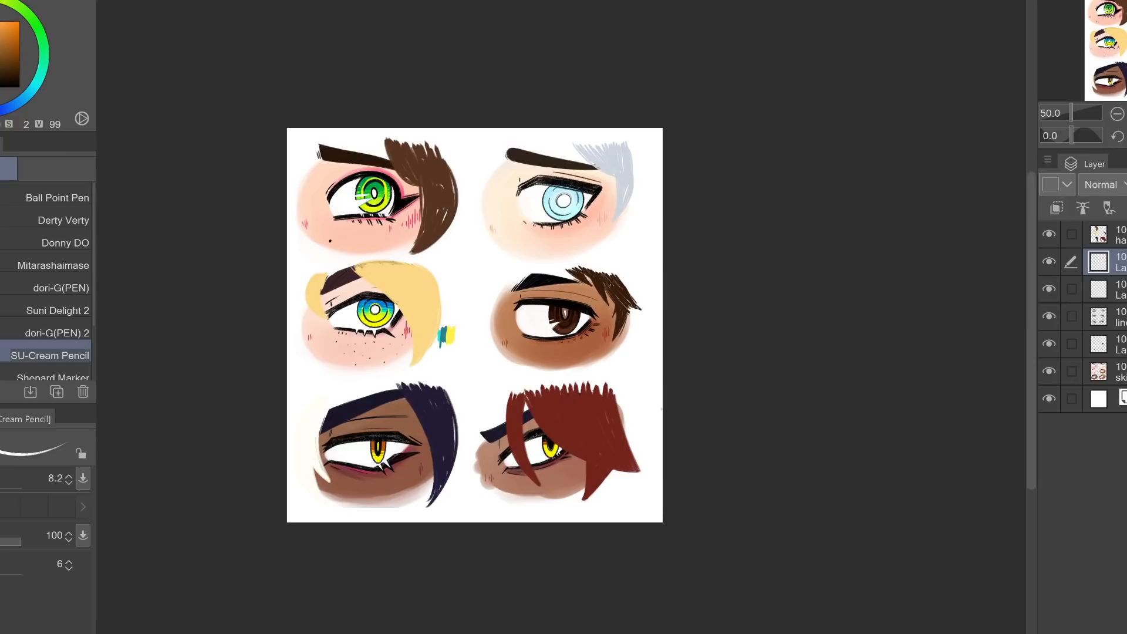
{"action": "key", "text": "ctrl+plus"}
{"action": "key", "text": "ctrl+plus"}
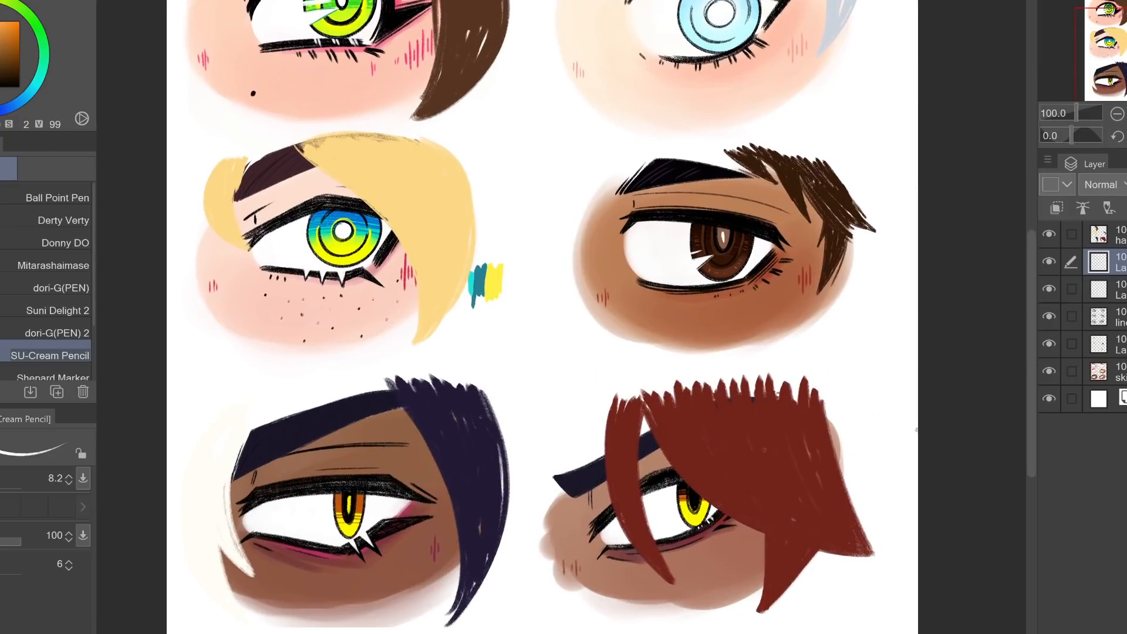
{"action": "key", "text": "ctrl+plus"}
{"action": "left_click_drag", "start_coordinate": [1126, 56], "coordinate": [1125, 78]}
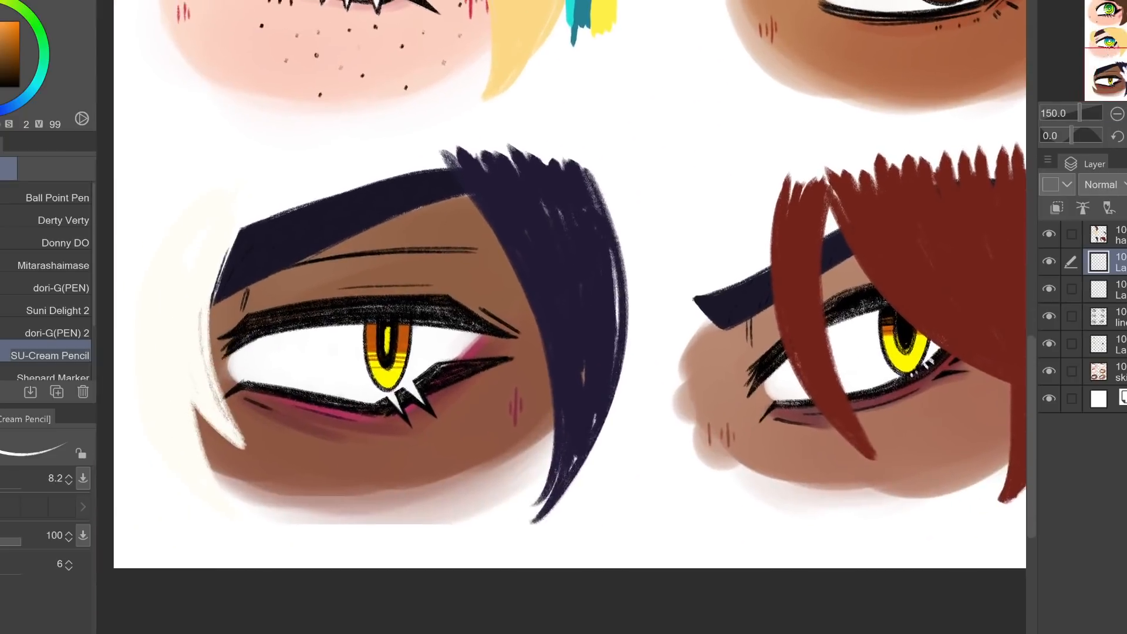
{"action": "left_click_drag", "start_coordinate": [365, 372], "coordinate": [390, 360]}
{"action": "key", "text": "ctrl+plus"}
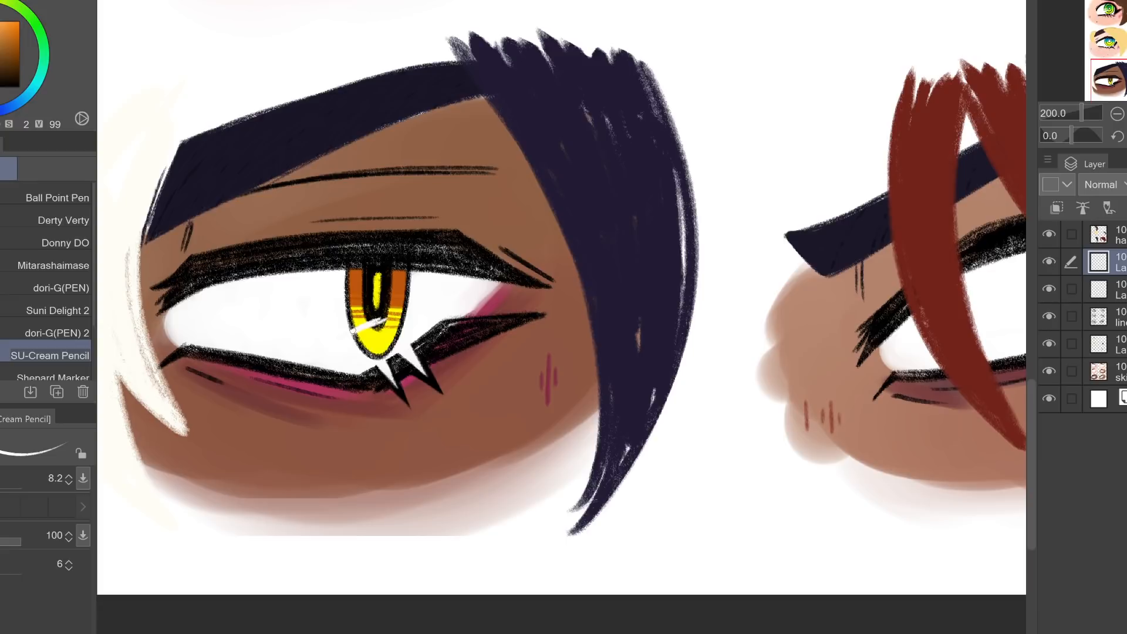
{"action": "left_click_drag", "start_coordinate": [346, 327], "coordinate": [382, 317]}
Add slanted white highlight streaks across the lower left of the yellow iris beneath the red hair
{"action": "scroll", "coordinate": [869, 137], "scroll_direction": "right", "scroll_amount": 6}
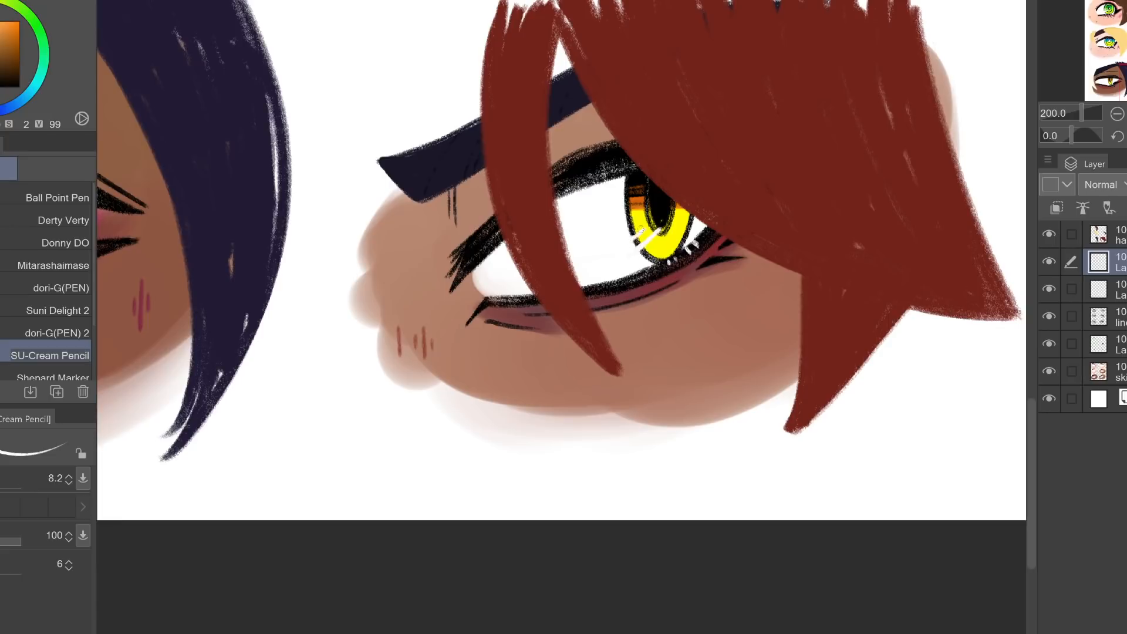
{"action": "left_click_drag", "start_coordinate": [632, 241], "coordinate": [650, 229]}
{"action": "left_click", "coordinate": [1117, 114]}
{"action": "left_click", "coordinate": [1117, 113]}
Edge the white highlight streaks on the bottom-left eye's iris with thin lines in orange sampled from the iris
{"action": "left_click_drag", "start_coordinate": [1125, 94], "coordinate": [1122, 98]}
{"action": "left_click", "coordinate": [1126, 114]}
{"action": "left_click", "coordinate": [1126, 114]}
{"action": "left_click", "coordinate": [1126, 114]}
{"action": "left_click", "coordinate": [1126, 114]}
{"action": "left_click", "coordinate": [531, 48], "text": "alt"}
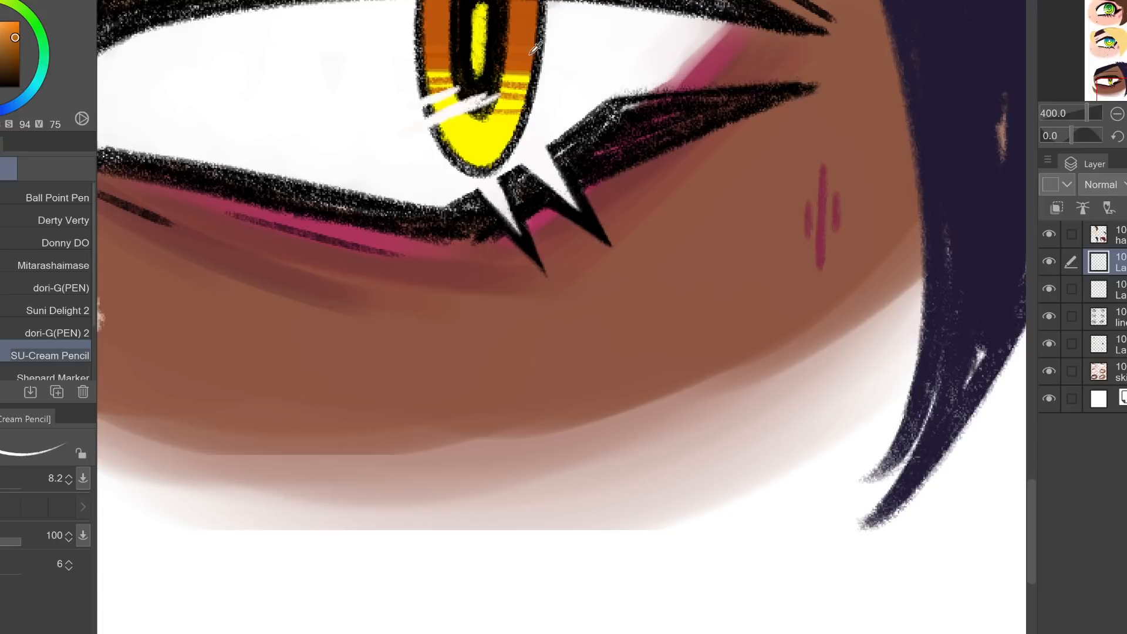
{"action": "mouse_move", "coordinate": [429, 116]}
{"action": "left_mouse_down"}
{"action": "mouse_move", "coordinate": [473, 108]}
{"action": "mouse_move", "coordinate": [444, 90]}
{"action": "left_mouse_up"}
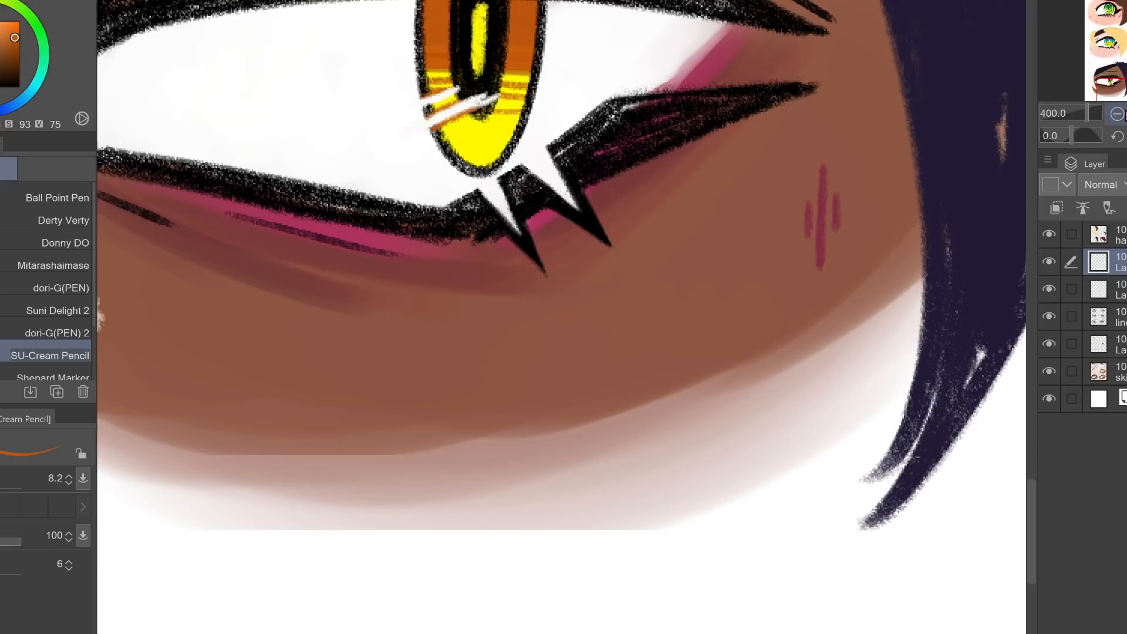
{"action": "left_click", "coordinate": [1117, 114]}
{"action": "left_click", "coordinate": [1116, 114]}
{"action": "left_click", "coordinate": [1117, 114]}
{"action": "left_click", "coordinate": [1116, 114]}
{"action": "left_click", "coordinate": [1116, 114]}
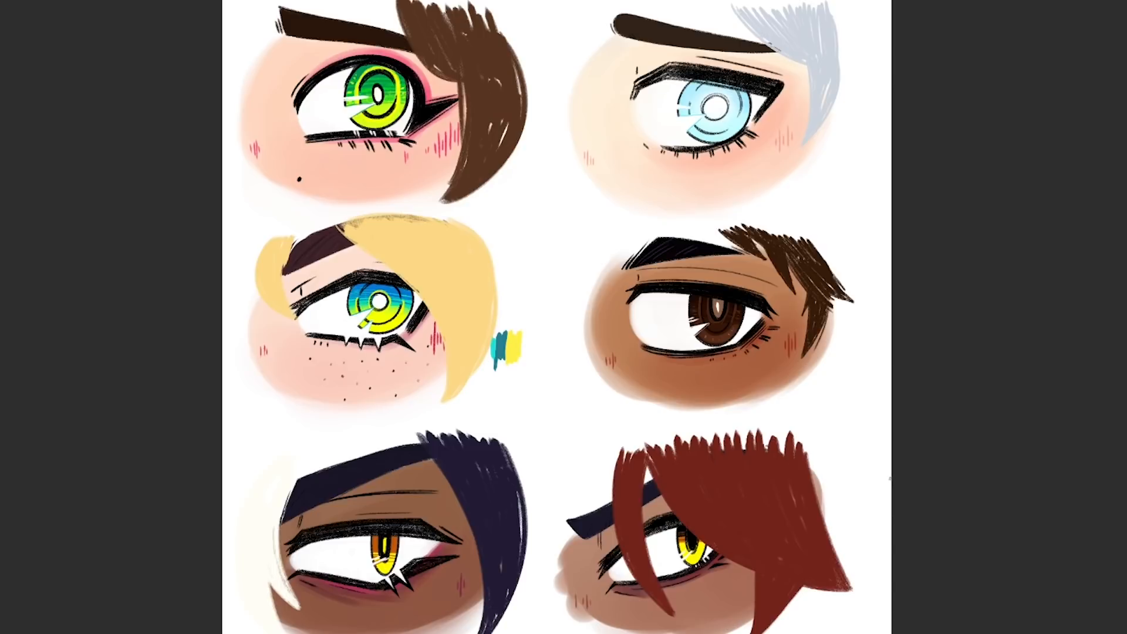